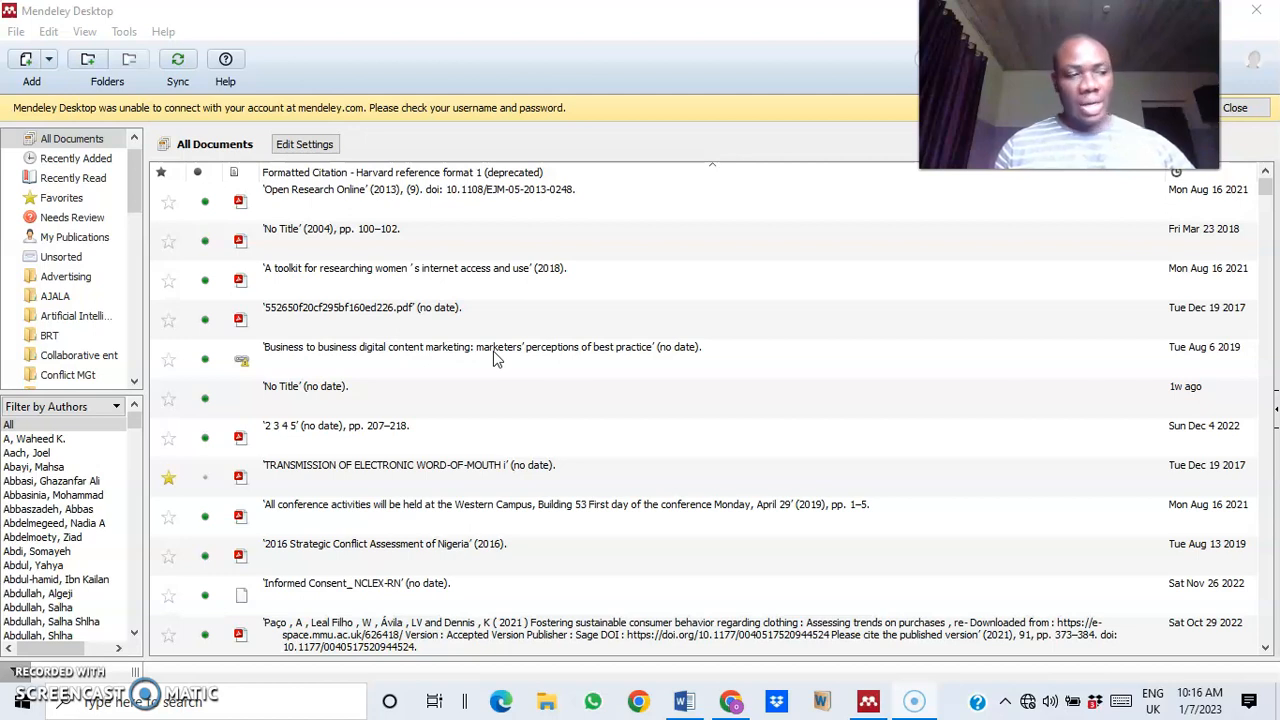
- Switch to Word to review the Mendeley tutorial outline, and return to Mendeley Desktop
{"action": "left_click", "coordinate": [508, 348]}
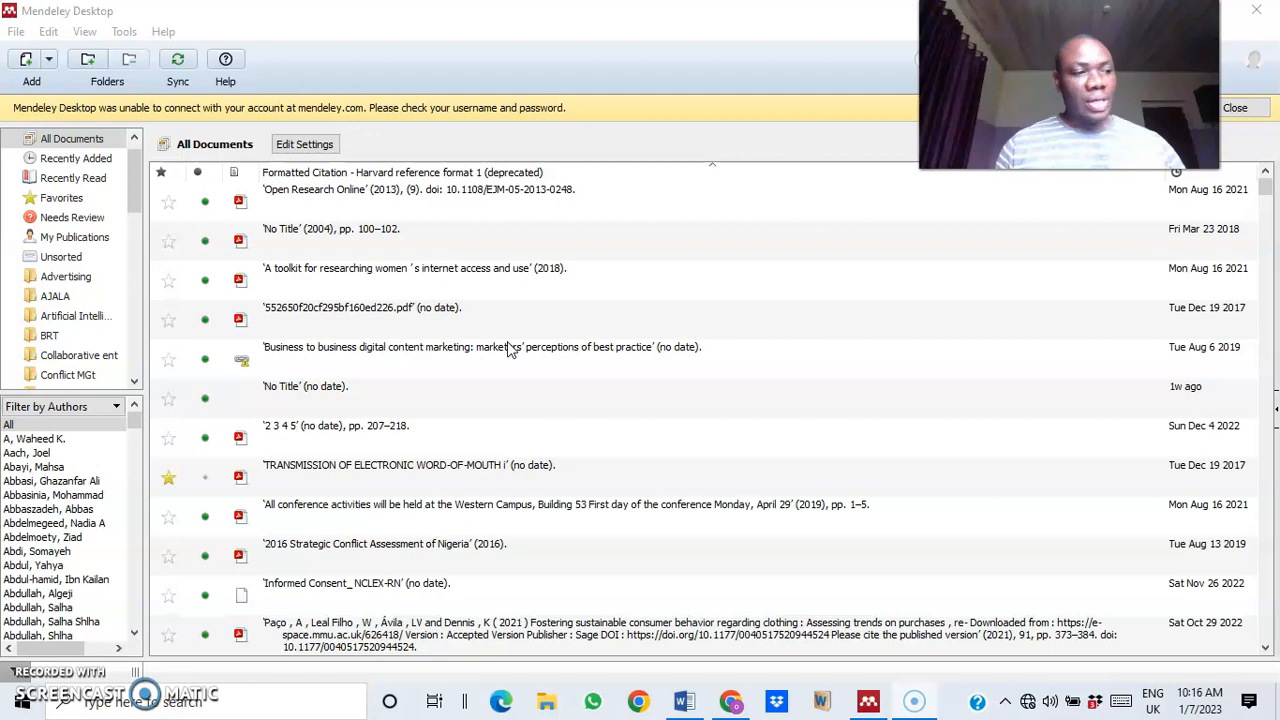
{"action": "left_click", "coordinate": [683, 700]}
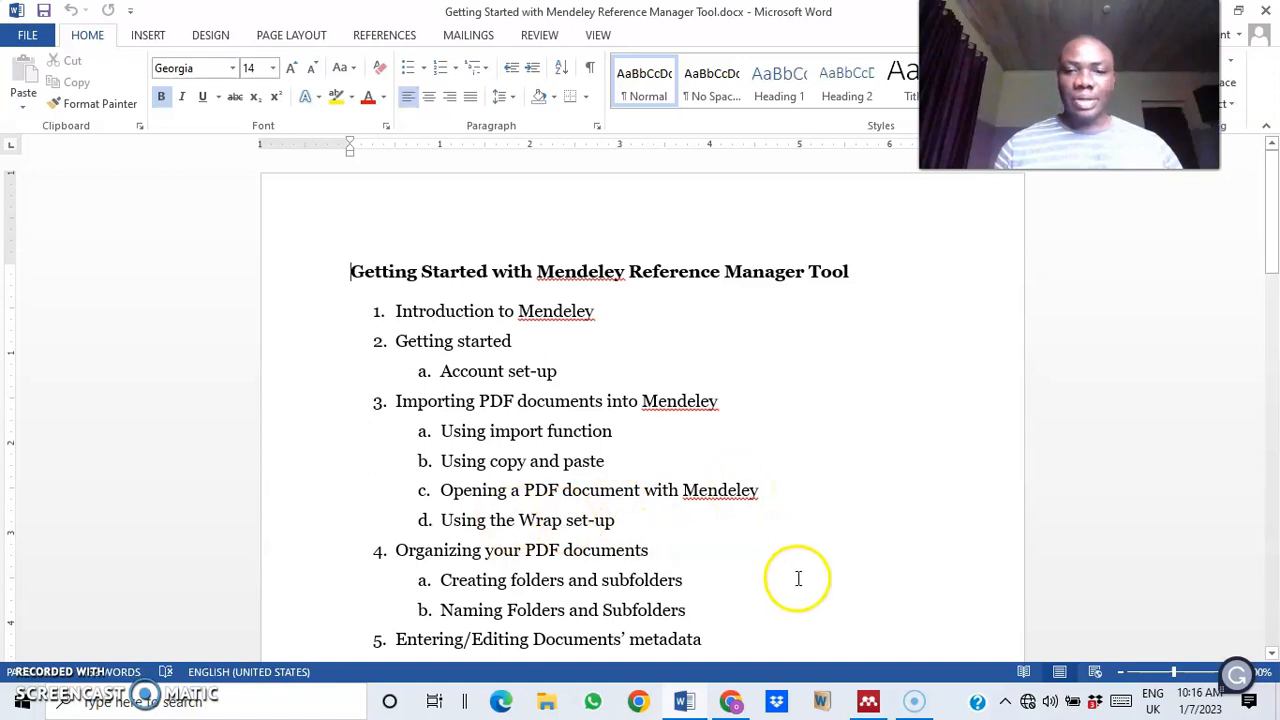
{"action": "left_click", "coordinate": [862, 701]}
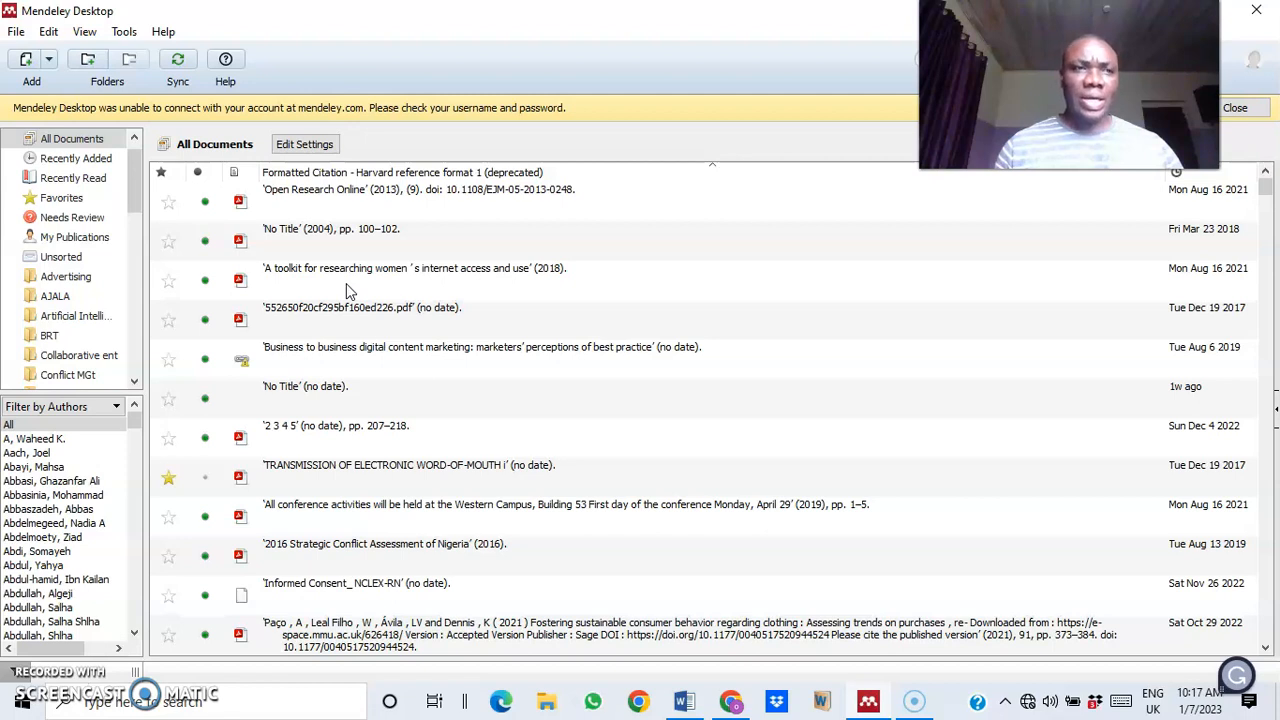
{"action": "left_click", "coordinate": [16, 32]}
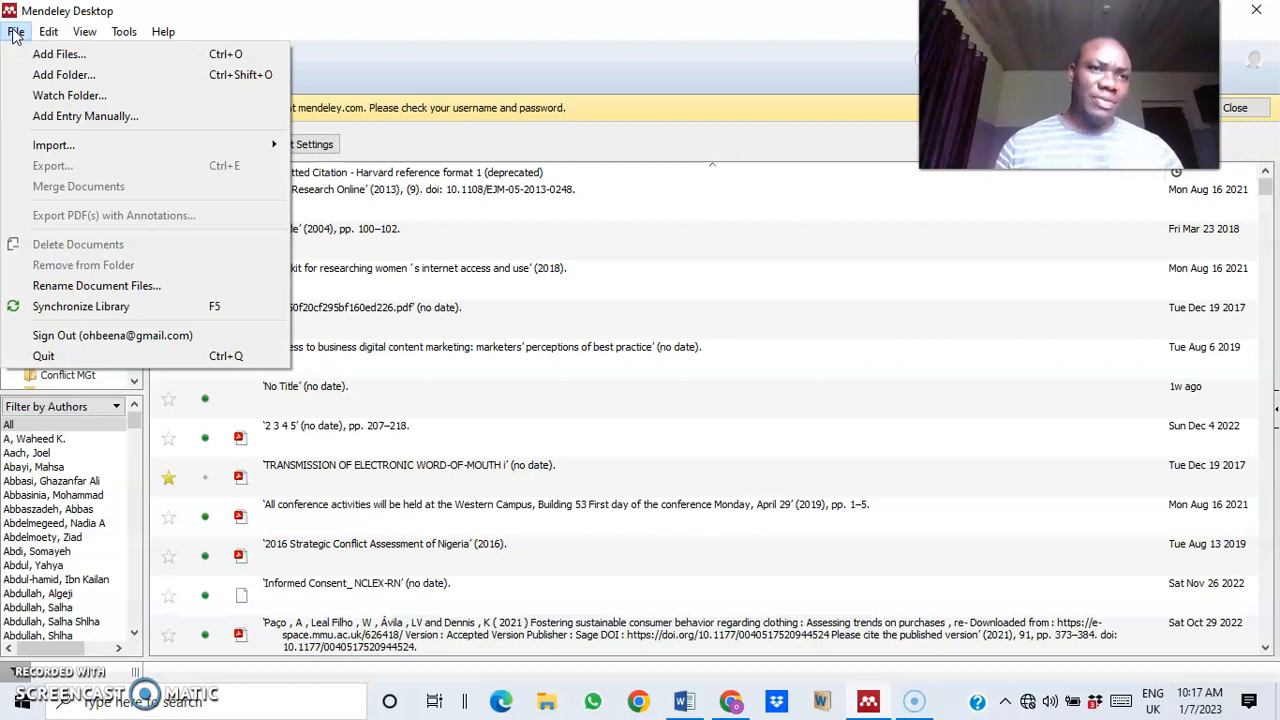
{"action": "left_click", "coordinate": [80, 32]}
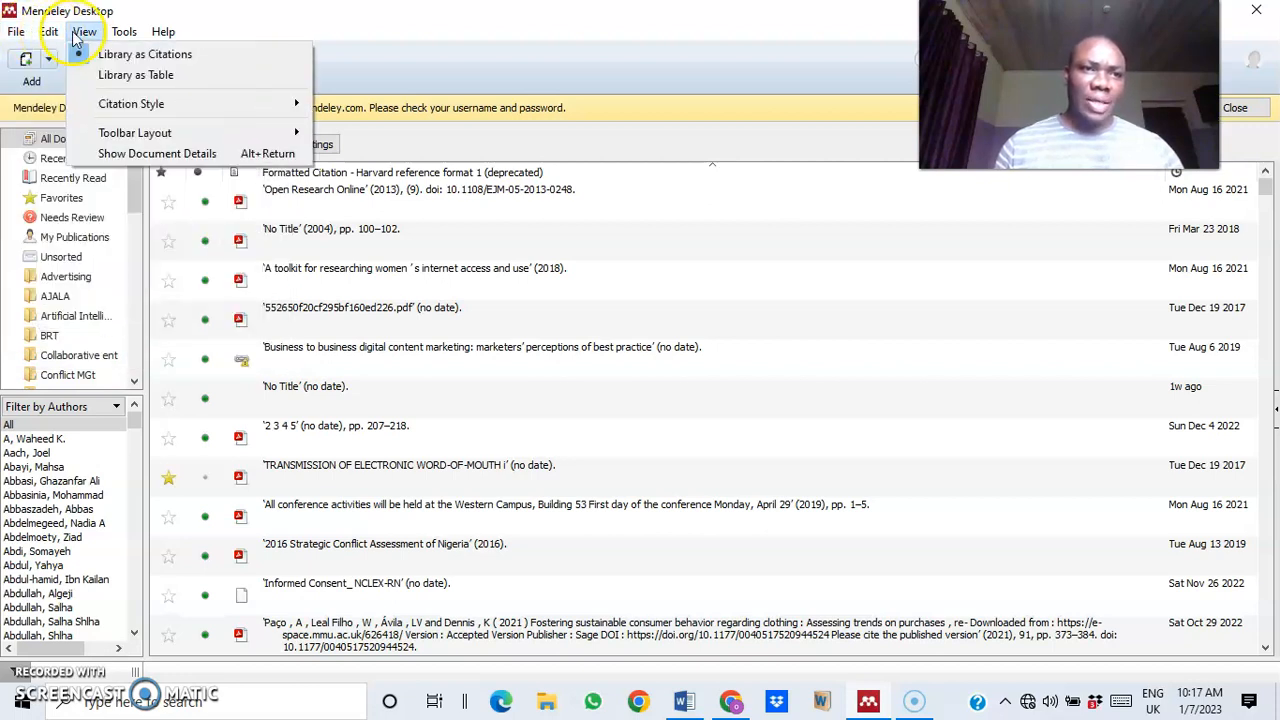
{"action": "mouse_move", "coordinate": [123, 36]}
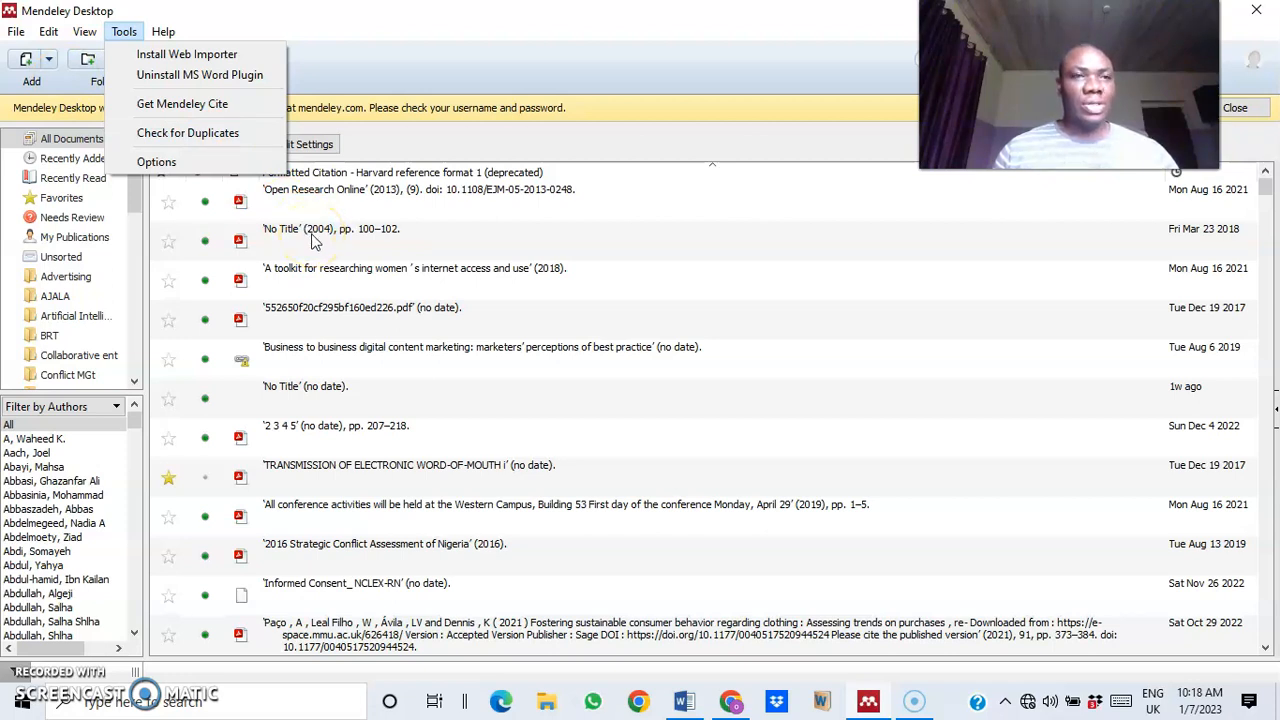
{"action": "mouse_move", "coordinate": [8, 36]}
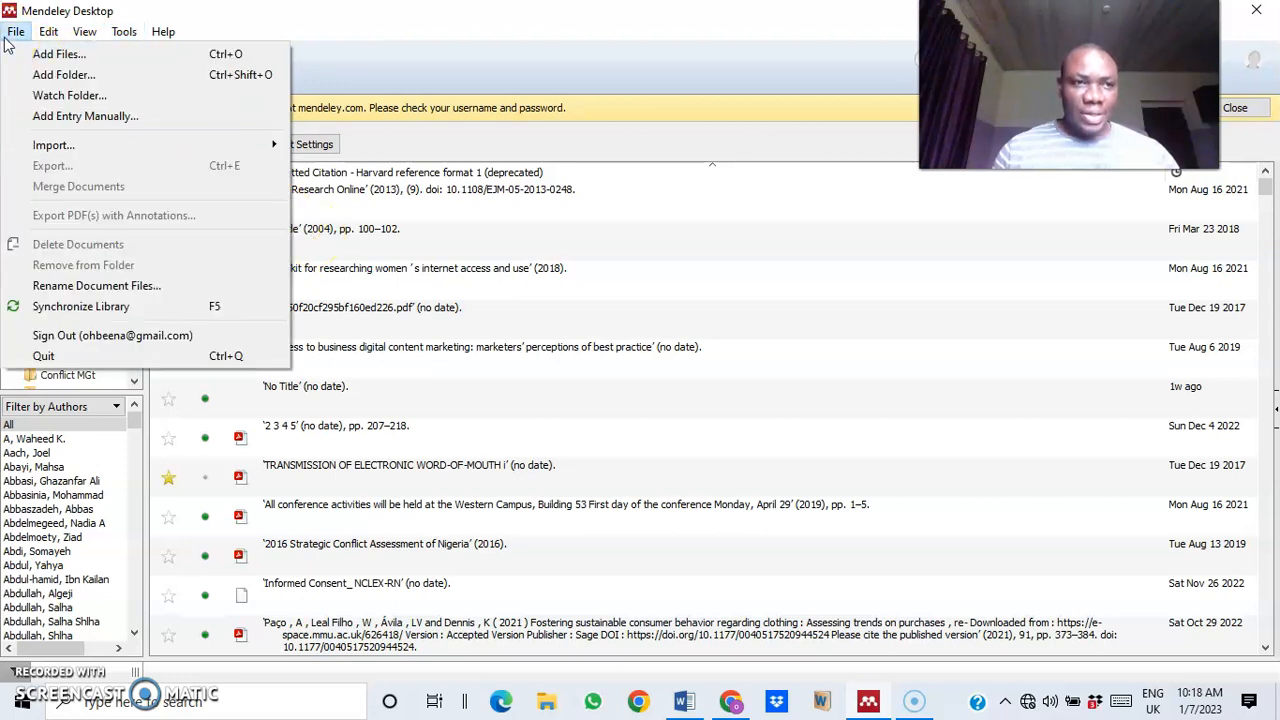
{"action": "left_click", "coordinate": [100, 148]}
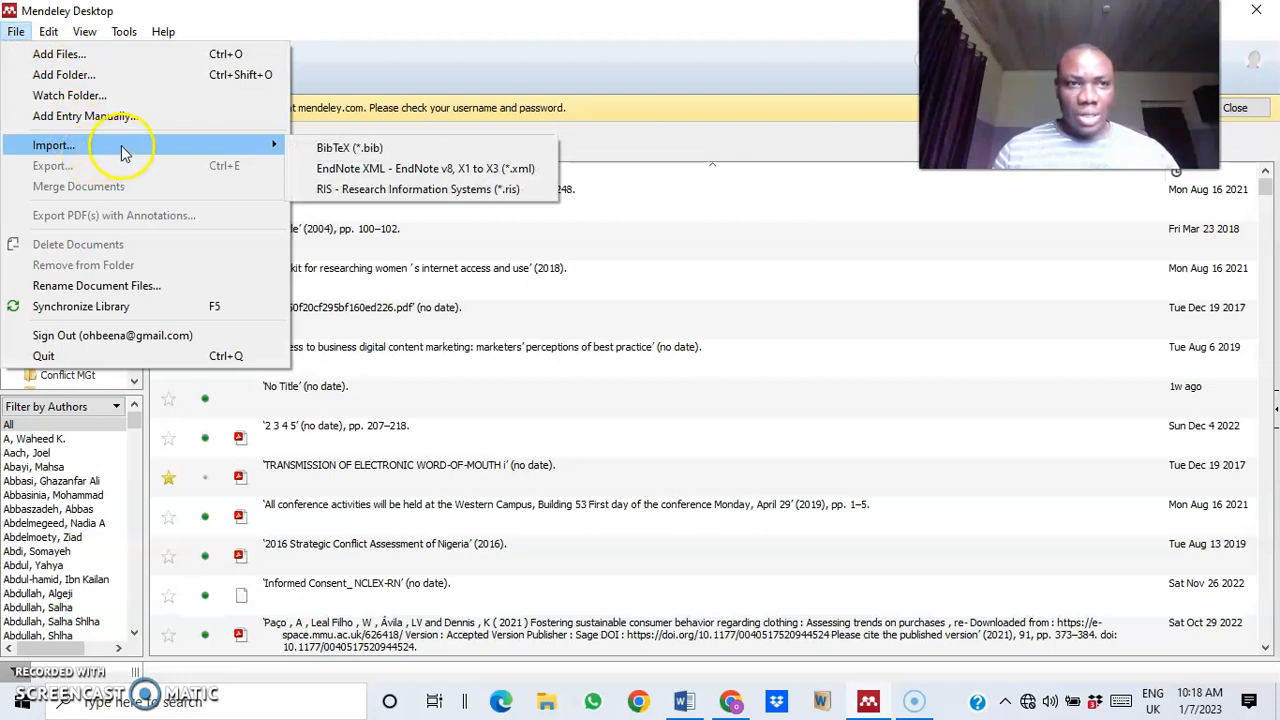
{"action": "mouse_move", "coordinate": [277, 146]}
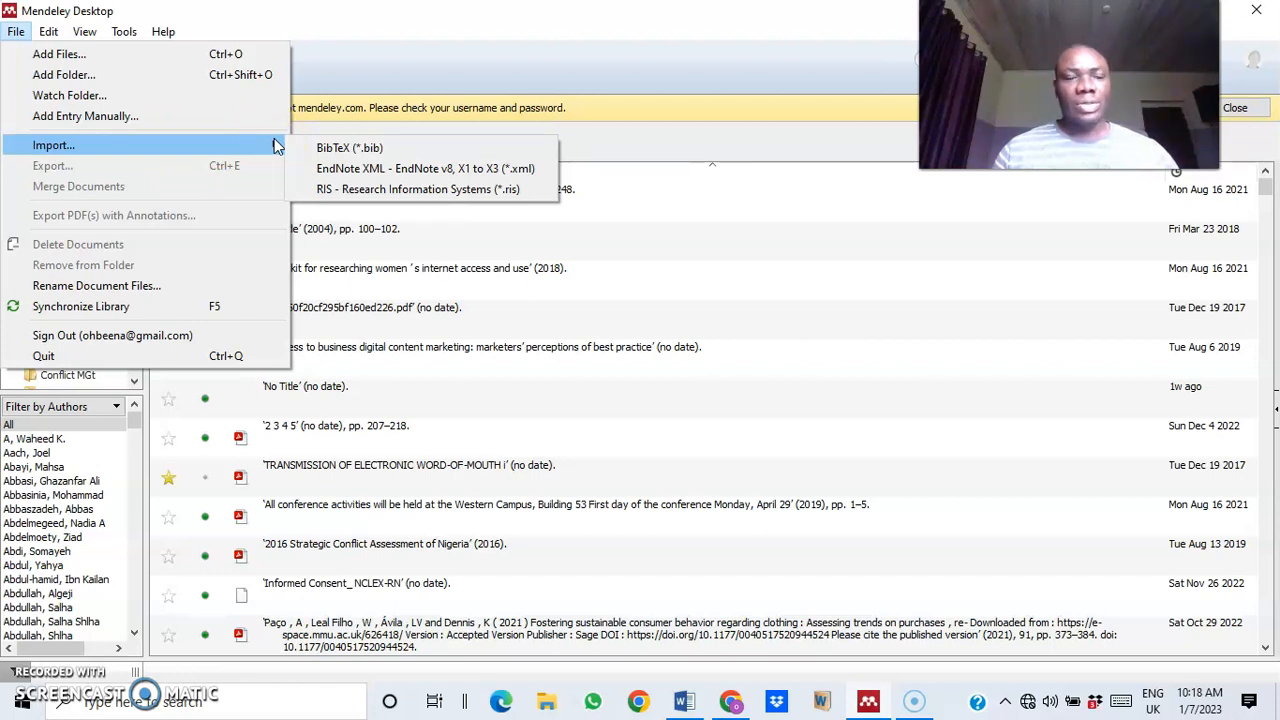
{"action": "left_click", "coordinate": [363, 152]}
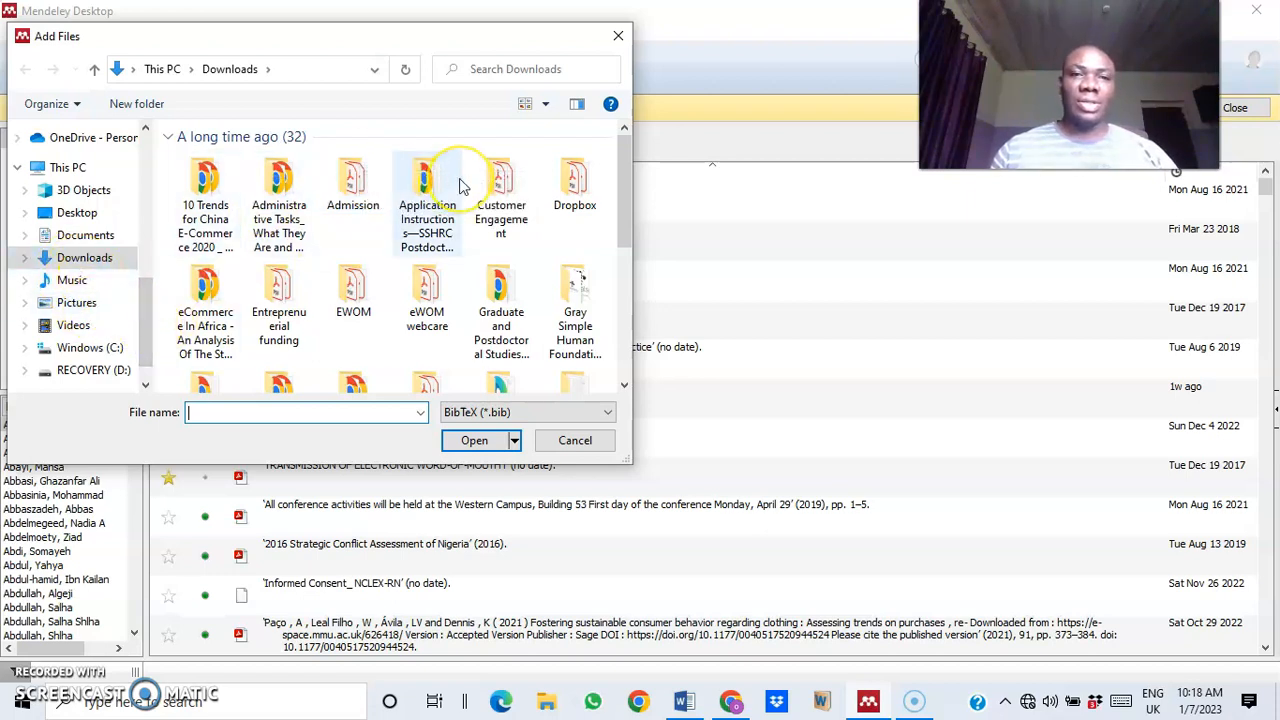
{"action": "scroll", "coordinate": [460, 185], "scroll_direction": "down", "scroll_amount": 2}
{"action": "scroll", "coordinate": [460, 185], "scroll_direction": "down", "scroll_amount": 2}
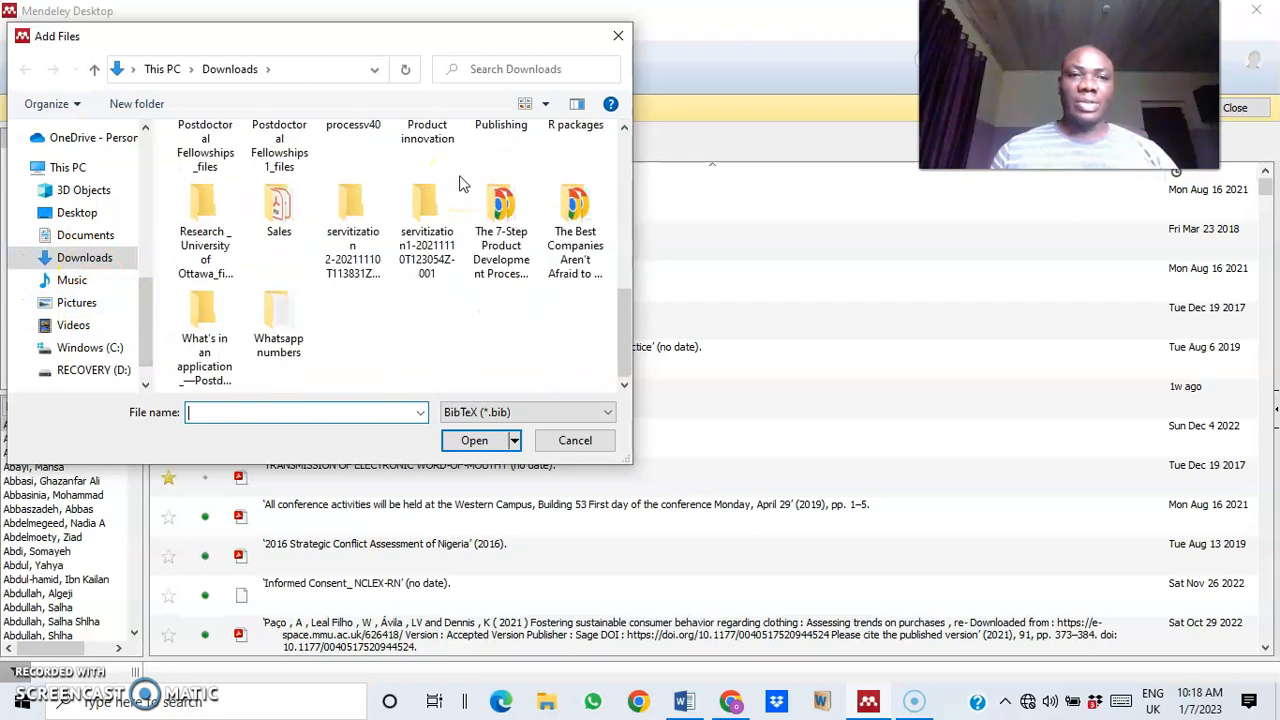
{"action": "scroll", "coordinate": [460, 183], "scroll_direction": "up", "scroll_amount": 4}
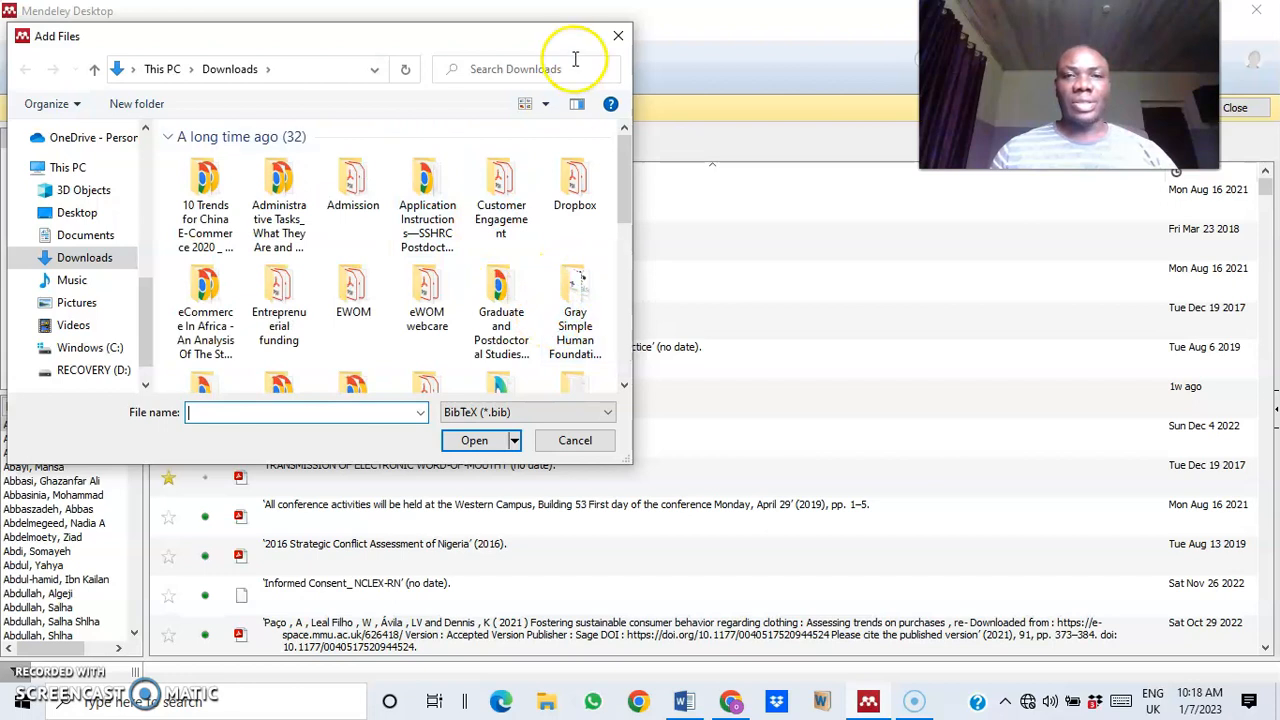
{"action": "left_click", "coordinate": [617, 35]}
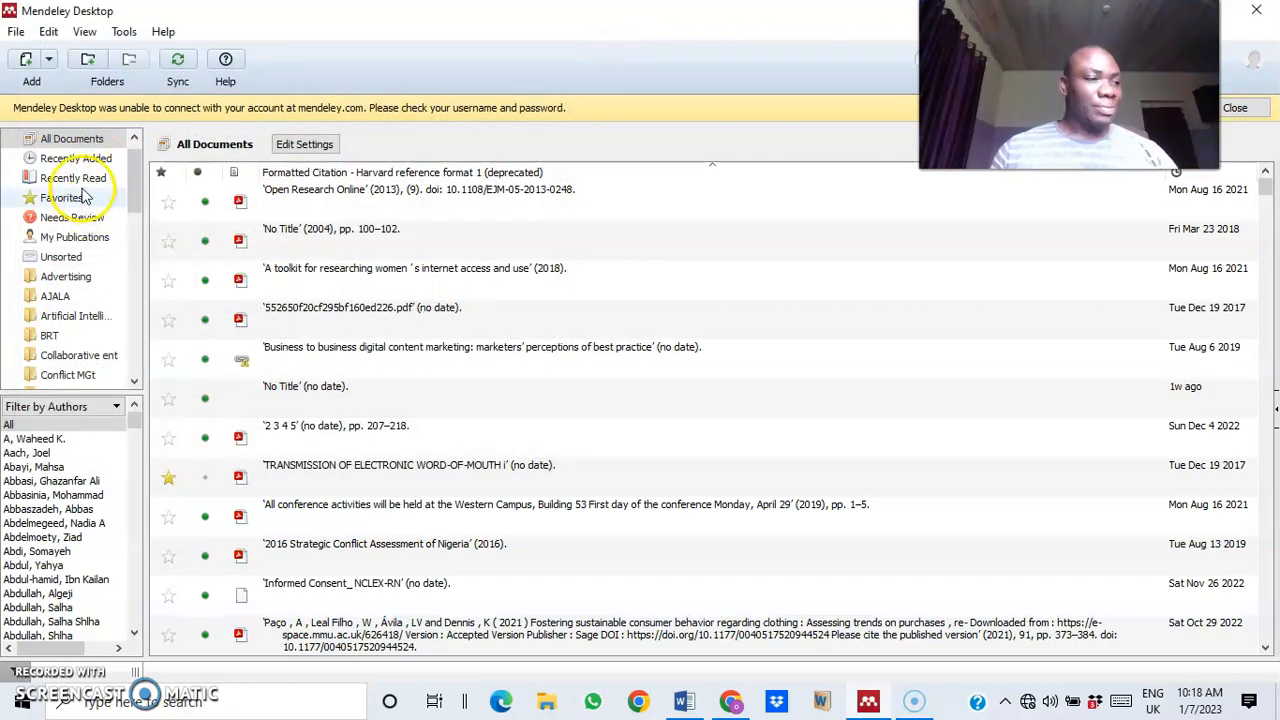
- Add the Chapter 6 feasibility analysis, feasibility framework.pdf and IJEBMR_630.pdf files from the Downloads folder to the library
{"action": "left_click", "coordinate": [33, 64]}
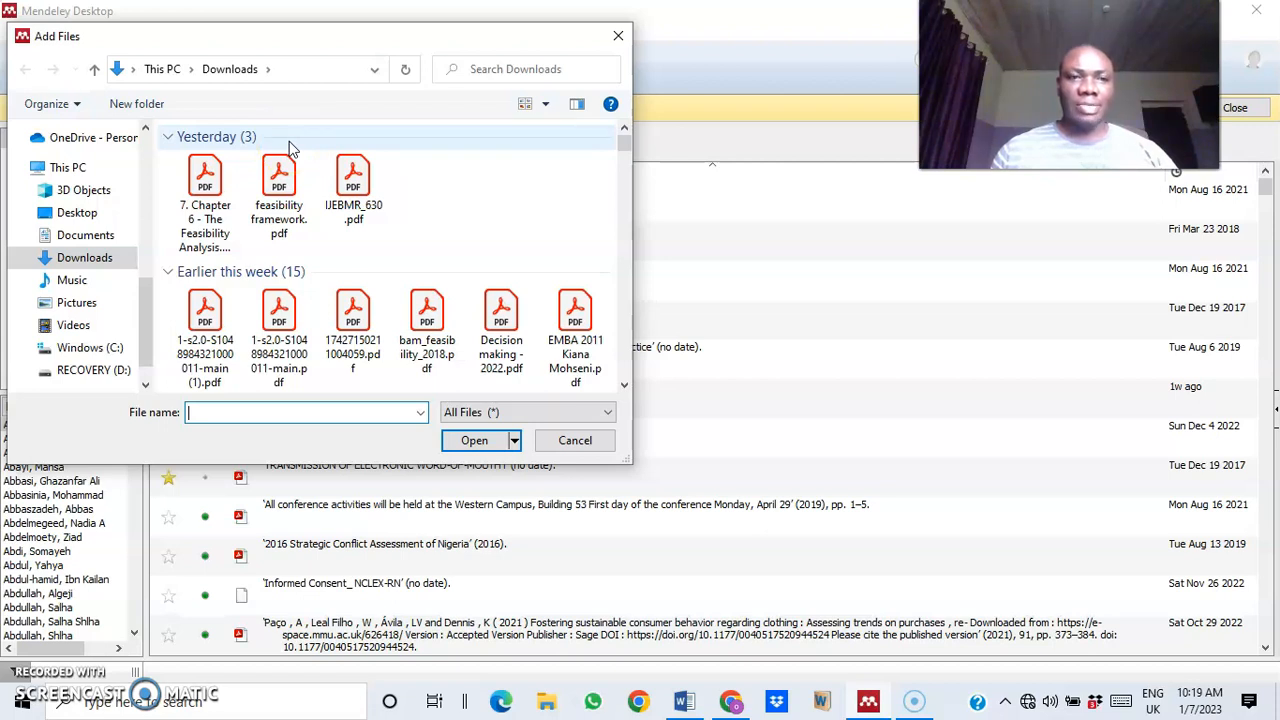
{"action": "left_click", "coordinate": [228, 212]}
{"action": "left_click", "coordinate": [300, 198], "text": "ctrl"}
{"action": "left_click", "coordinate": [350, 188], "text": "ctrl"}
{"action": "left_click", "coordinate": [480, 440]}
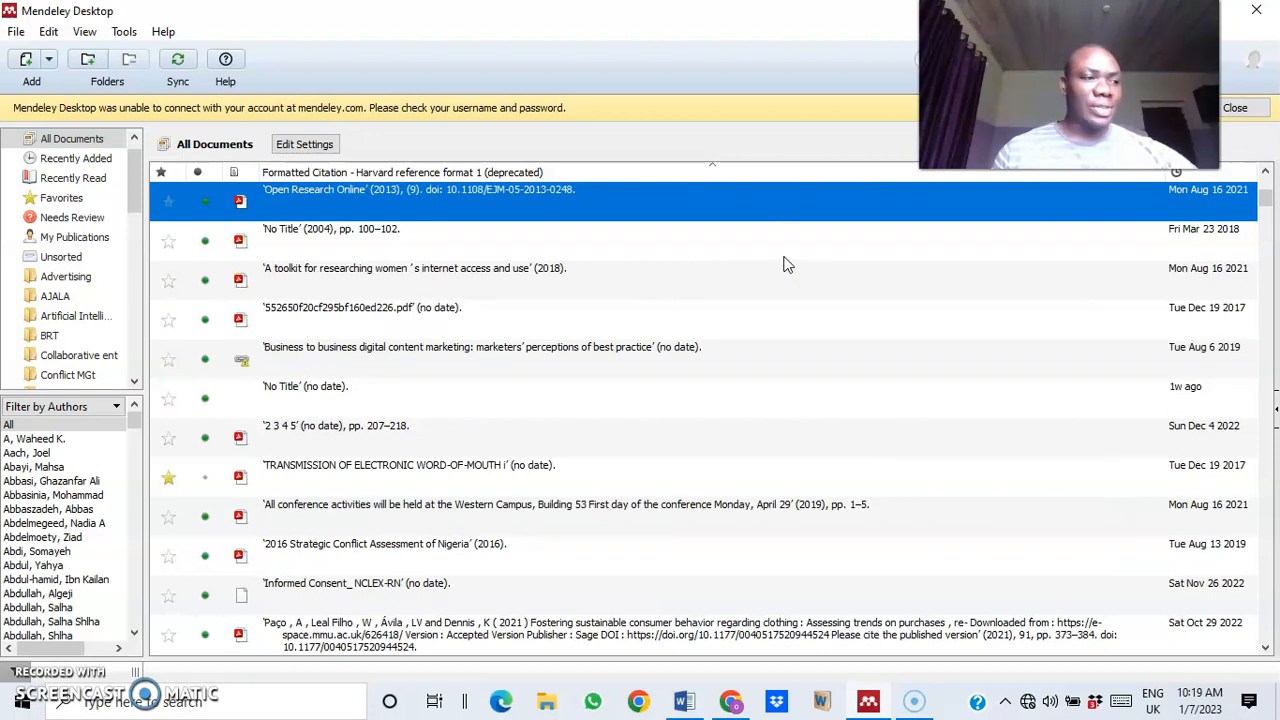
{"action": "left_click", "coordinate": [16, 32]}
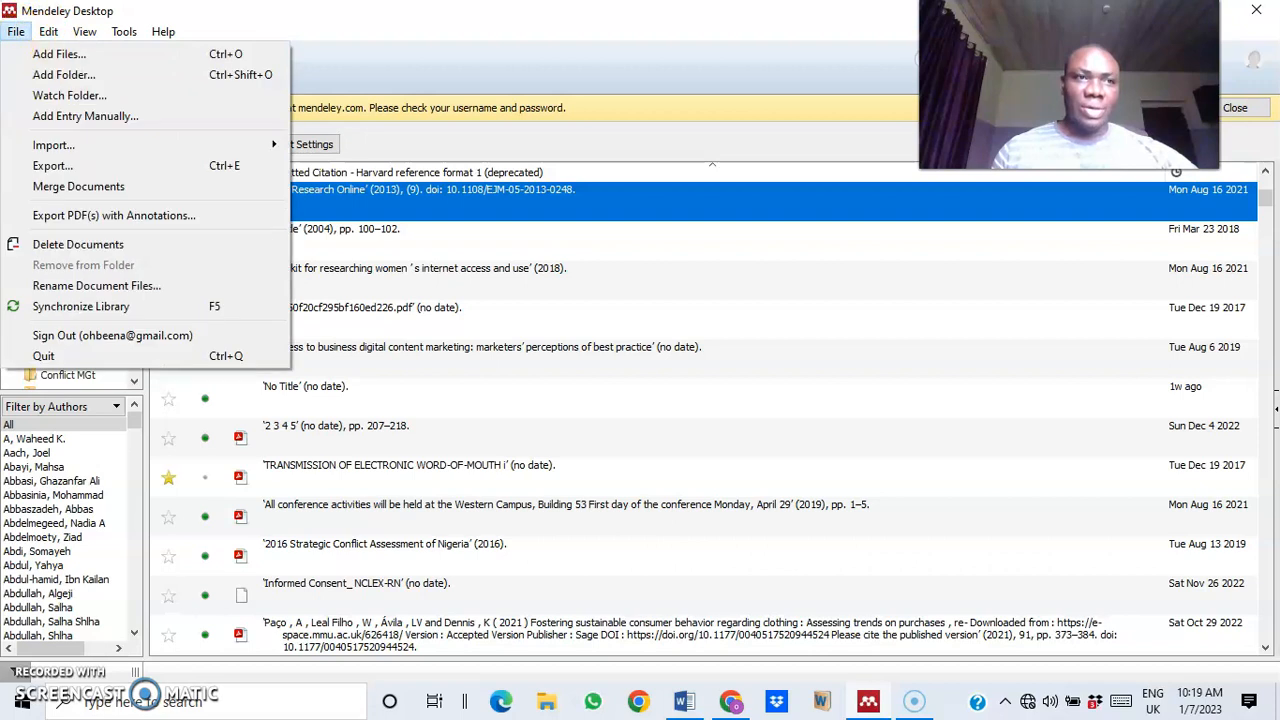
{"action": "left_click", "coordinate": [34, 60]}
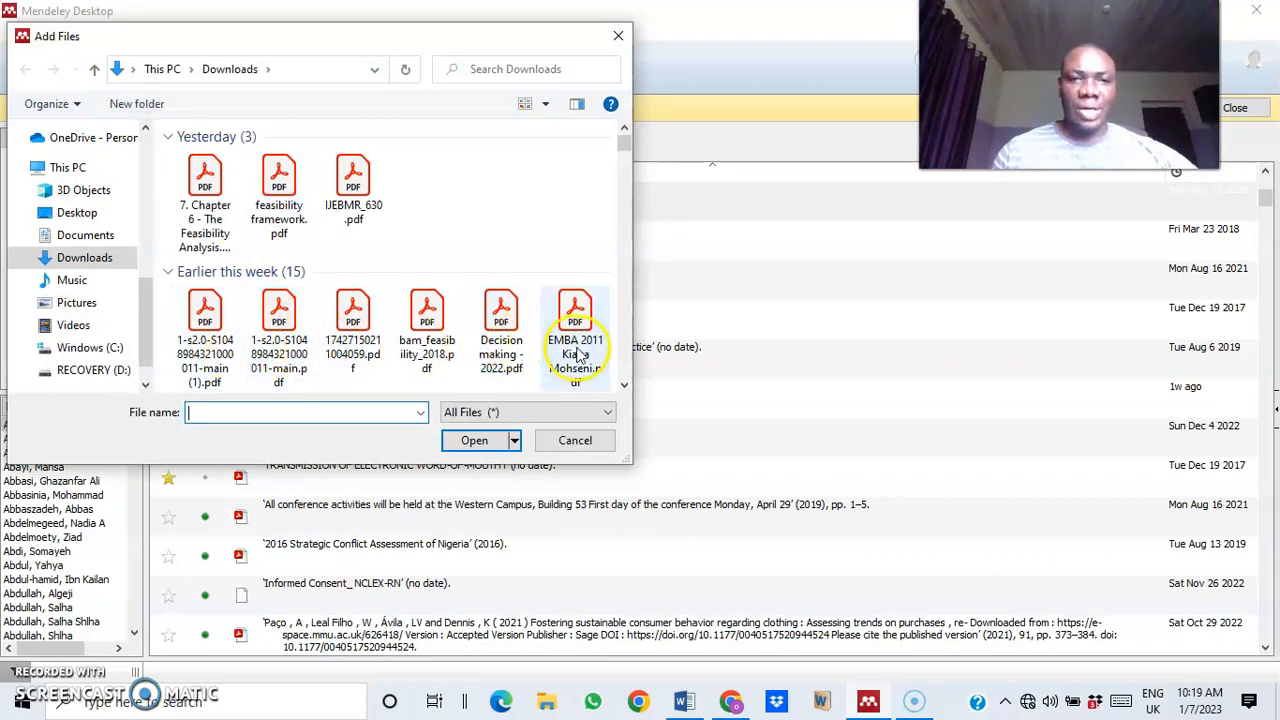
{"action": "left_click", "coordinate": [614, 37]}
{"action": "left_click", "coordinate": [22, 57]}
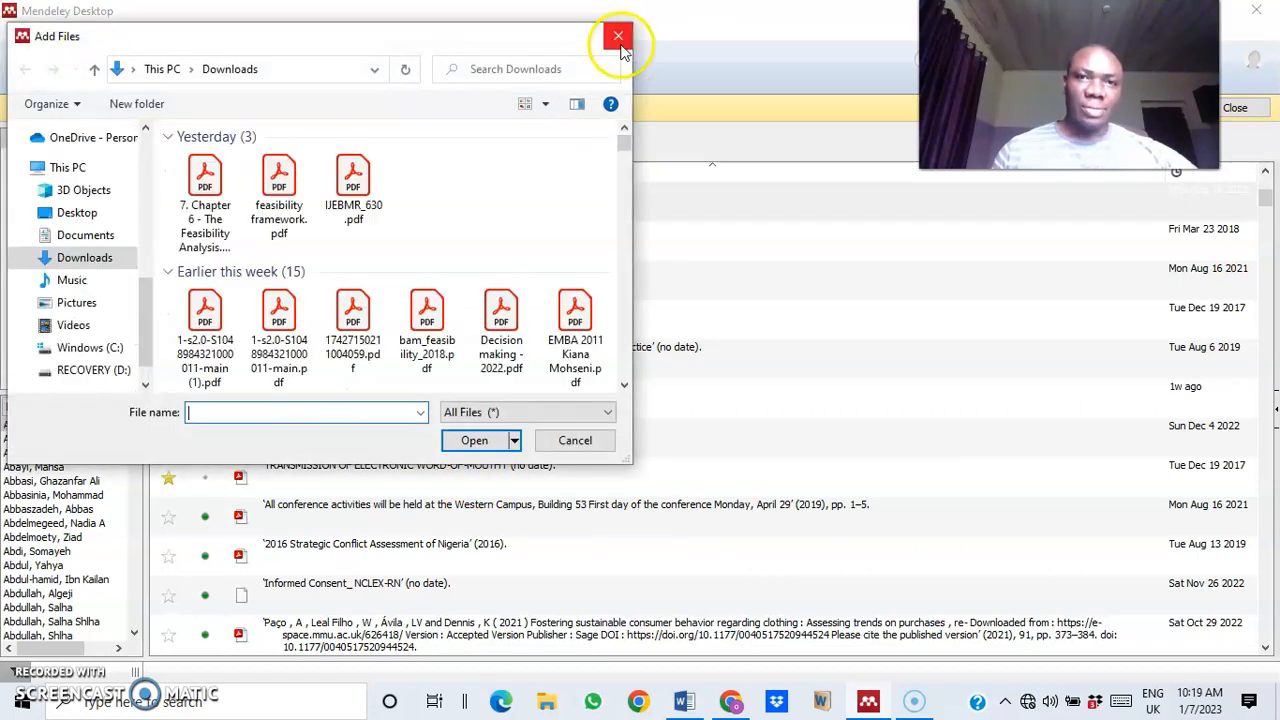
{"action": "left_click", "coordinate": [619, 38]}
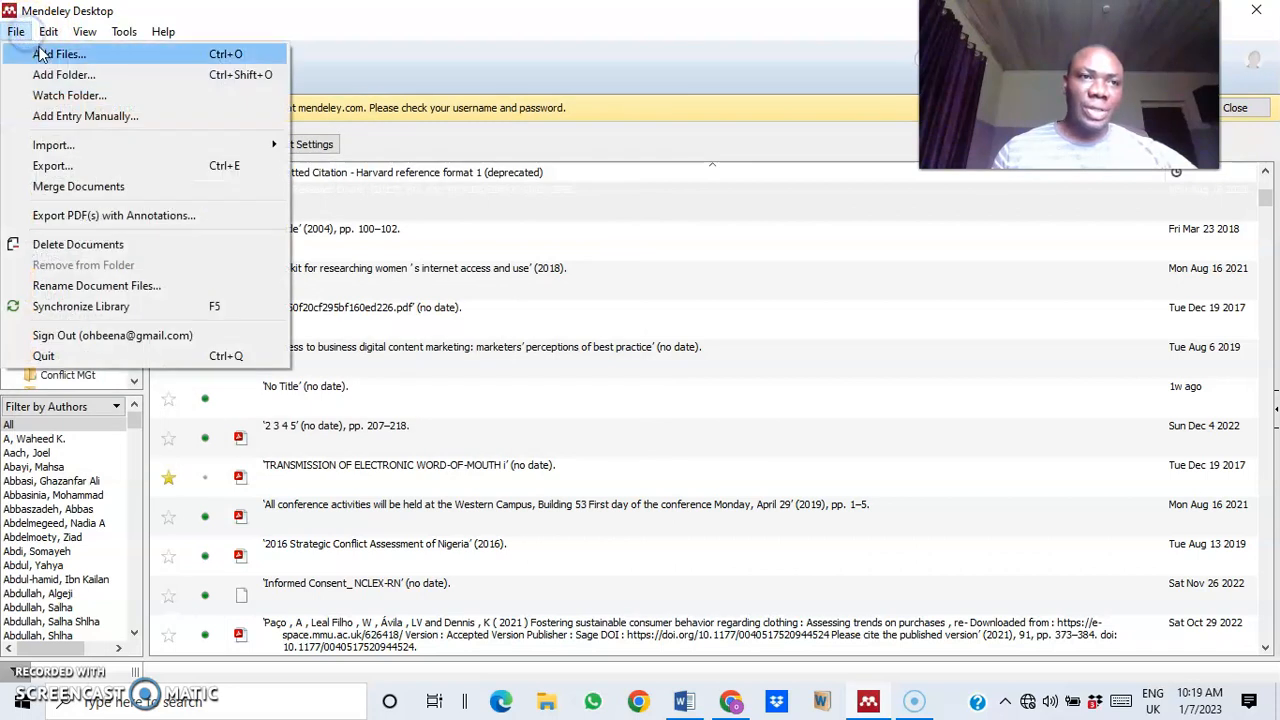
- Import the eWOM webcare folder from Downloads into the library, including its subfolders
{"action": "left_click", "coordinate": [62, 76]}
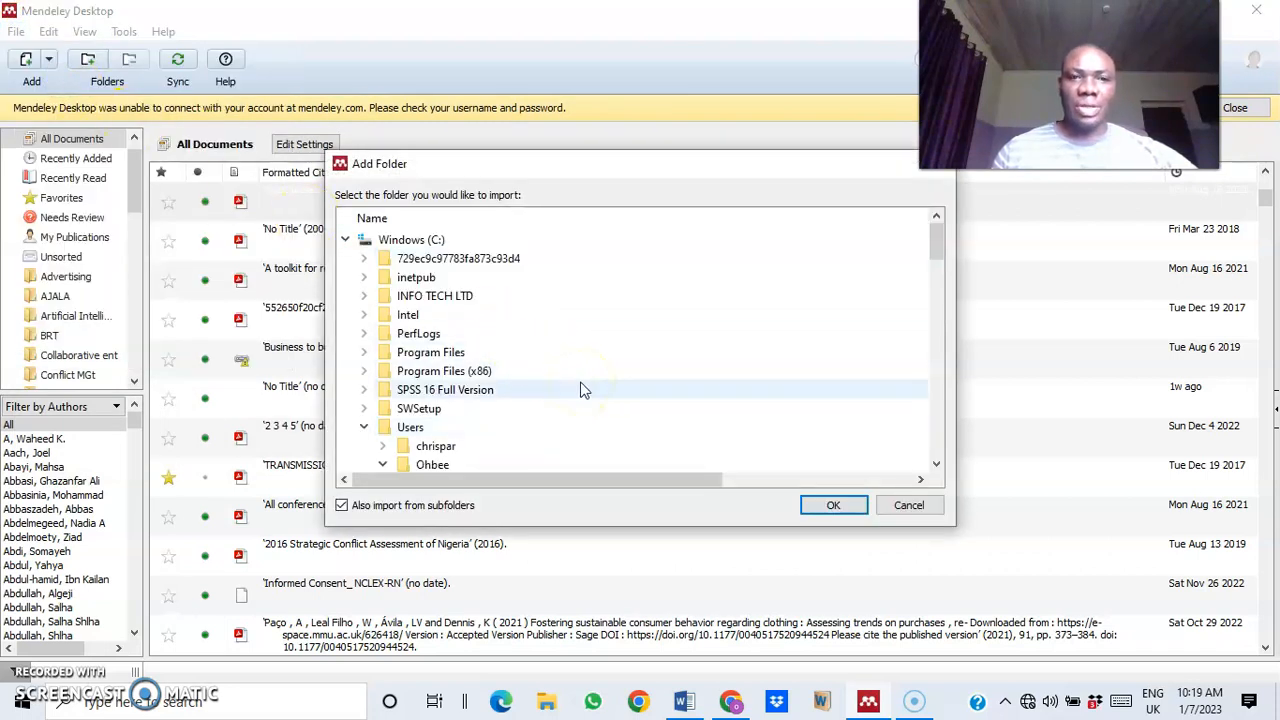
{"action": "scroll", "coordinate": [577, 385], "scroll_direction": "down", "scroll_amount": 2}
{"action": "scroll", "coordinate": [577, 385], "scroll_direction": "up", "scroll_amount": 2}
{"action": "scroll", "coordinate": [577, 385], "scroll_direction": "down", "scroll_amount": 7}
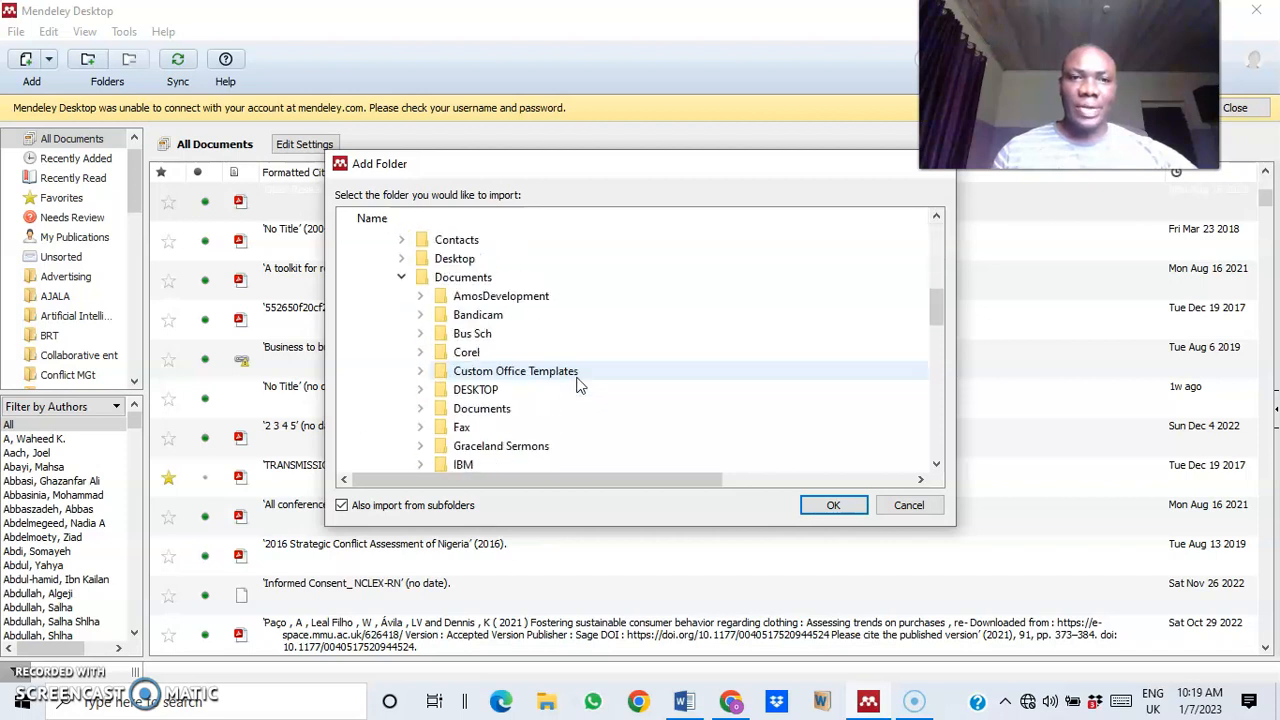
{"action": "scroll", "coordinate": [577, 385], "scroll_direction": "down", "scroll_amount": 8}
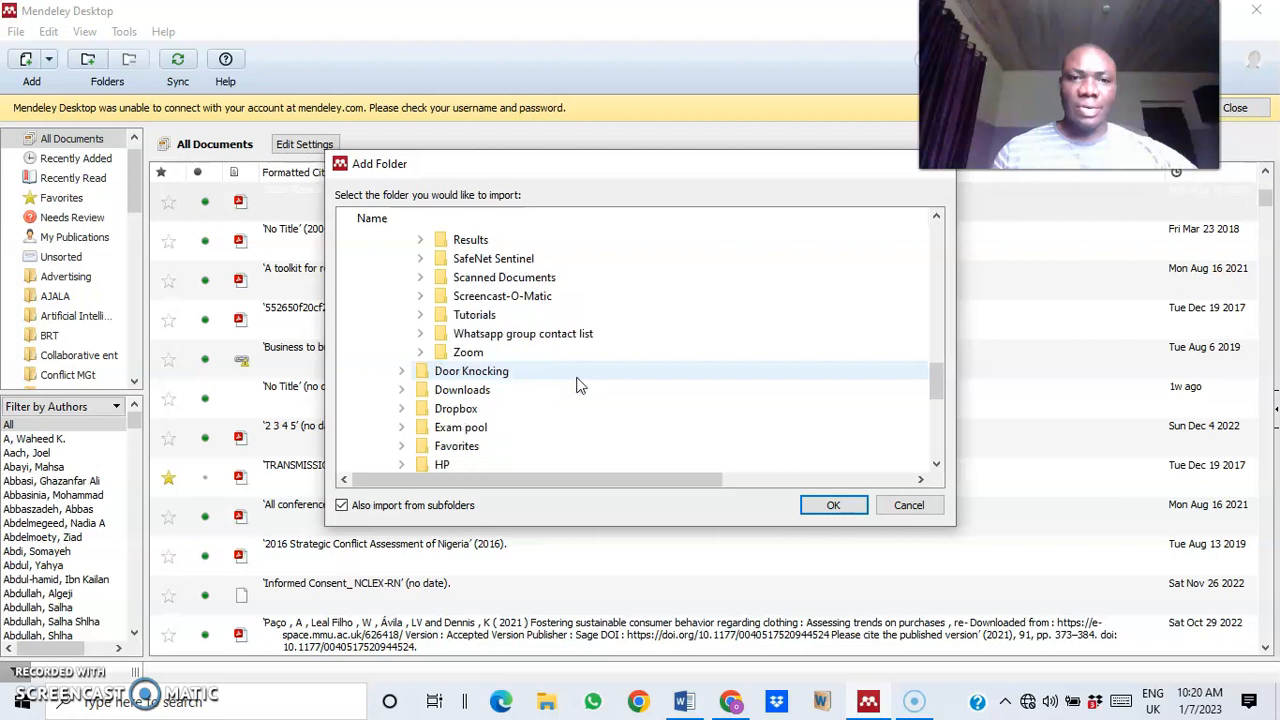
{"action": "double_click", "coordinate": [476, 391]}
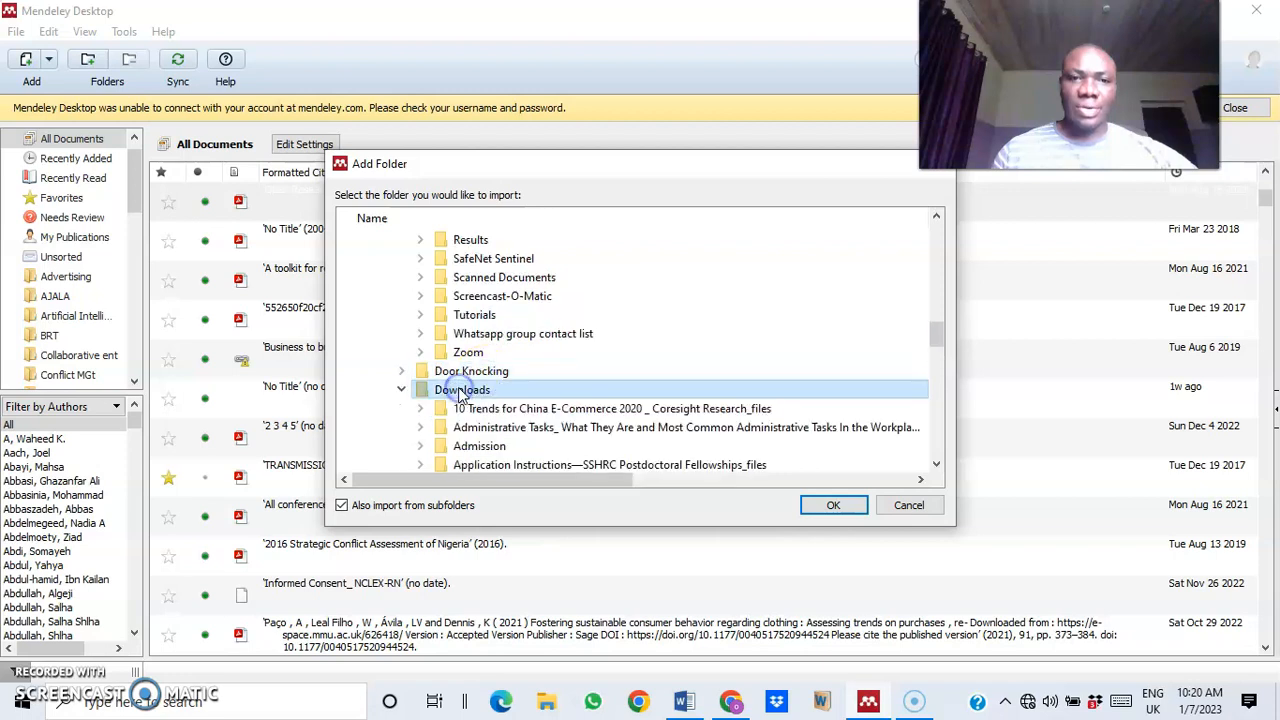
{"action": "scroll", "coordinate": [500, 405], "scroll_direction": "down", "scroll_amount": 3}
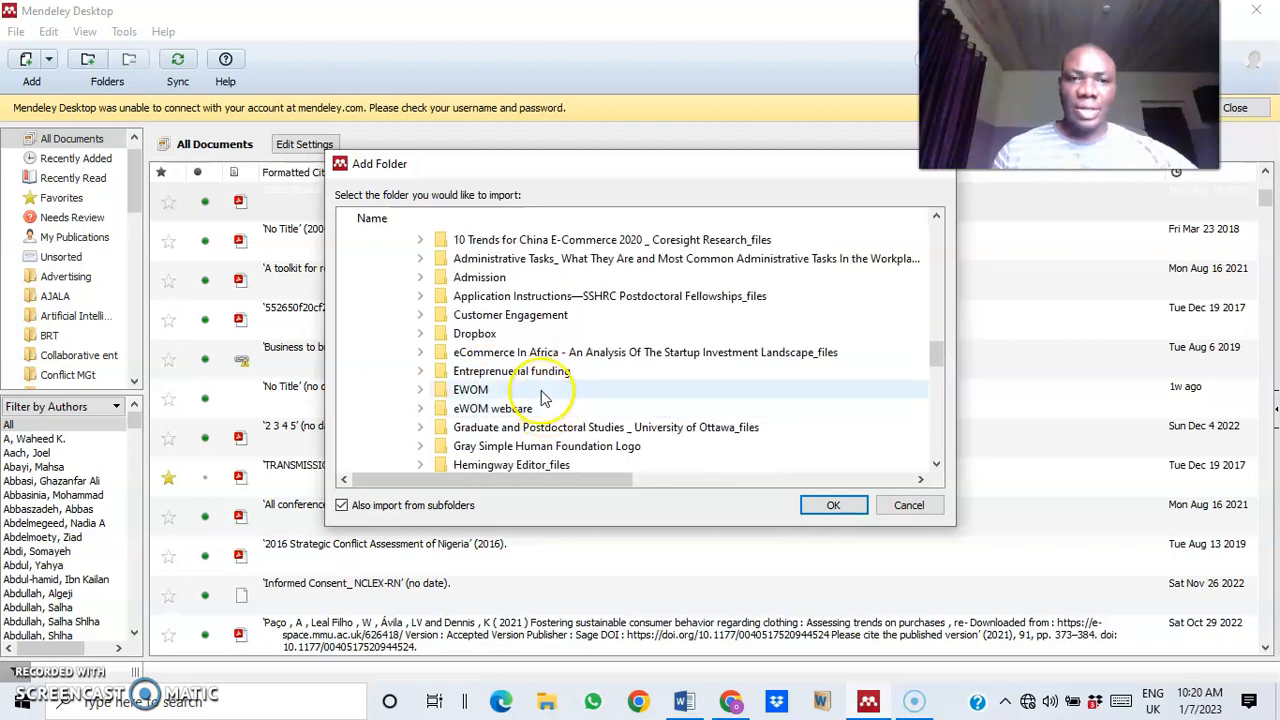
{"action": "left_click", "coordinate": [490, 413]}
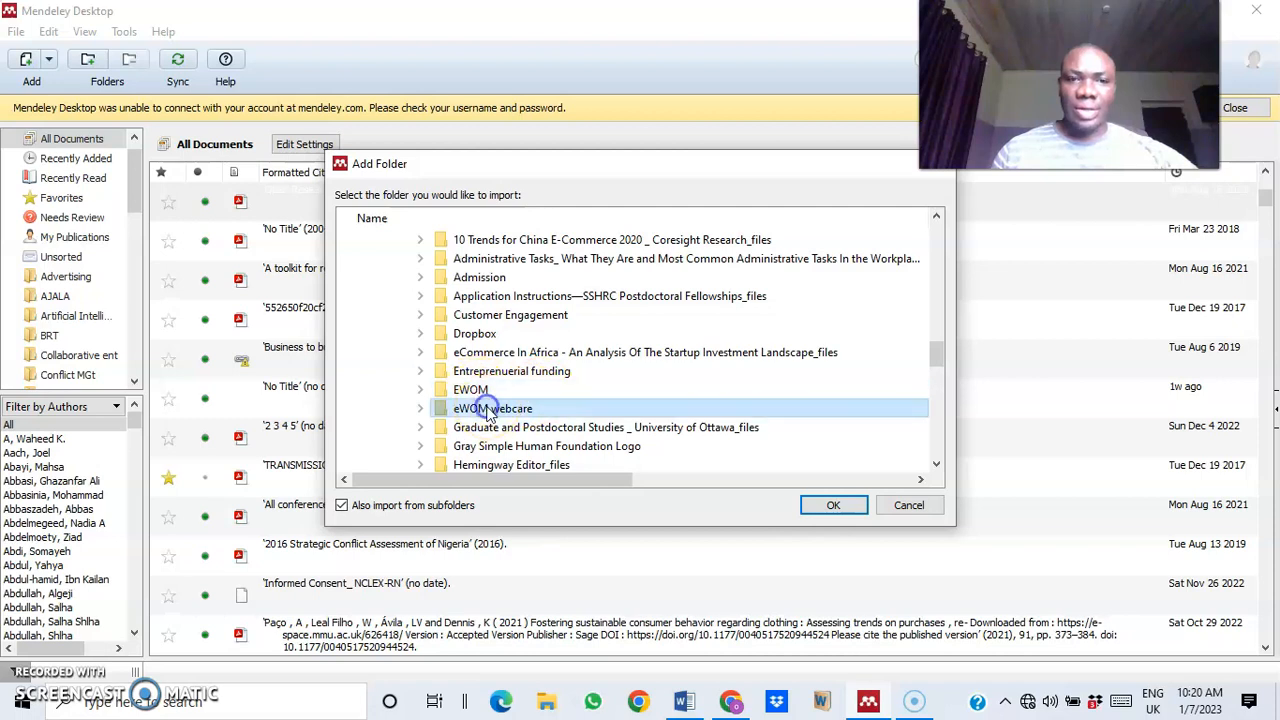
{"action": "left_click", "coordinate": [832, 506]}
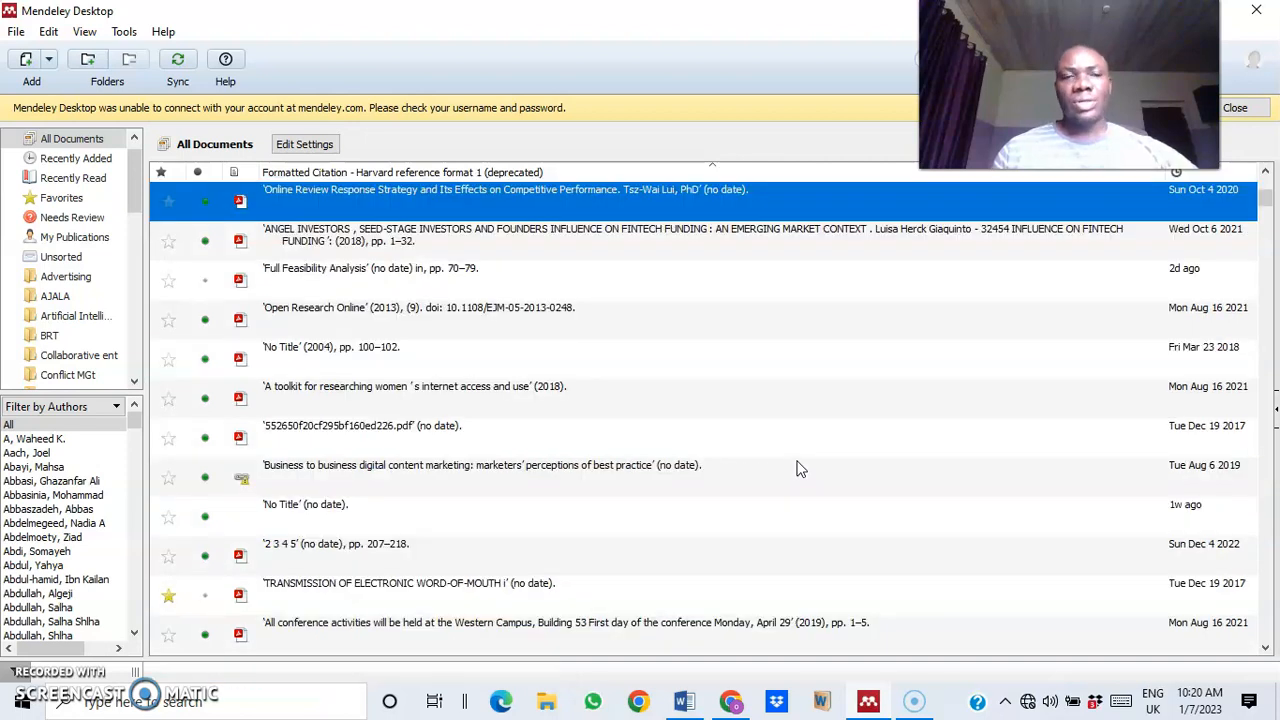
- Open the imported PDF "Online Review Response Strategy and Its Effects on Competitive Performance", view its title page, and return to the library
{"action": "double_click", "coordinate": [606, 207]}
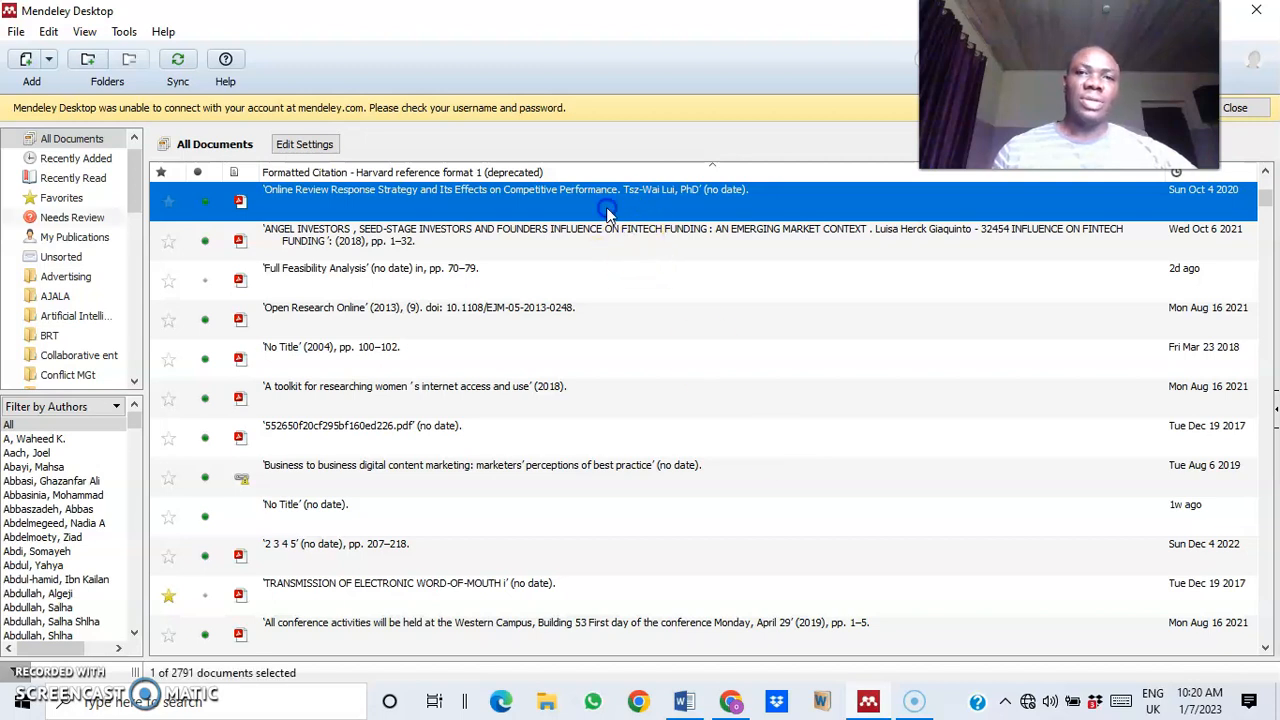
{"action": "scroll", "coordinate": [606, 209], "scroll_direction": "down", "scroll_amount": 3}
{"action": "scroll", "coordinate": [606, 210], "scroll_direction": "up", "scroll_amount": 3}
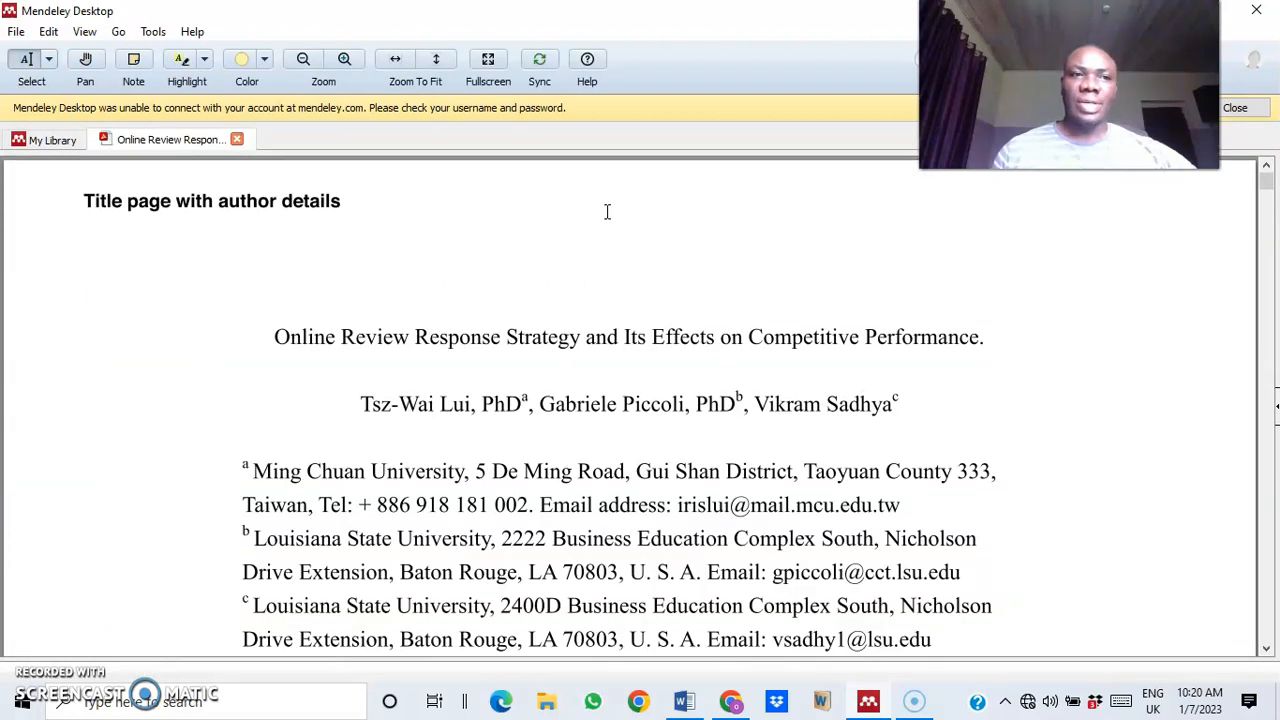
{"action": "left_click", "coordinate": [42, 140]}
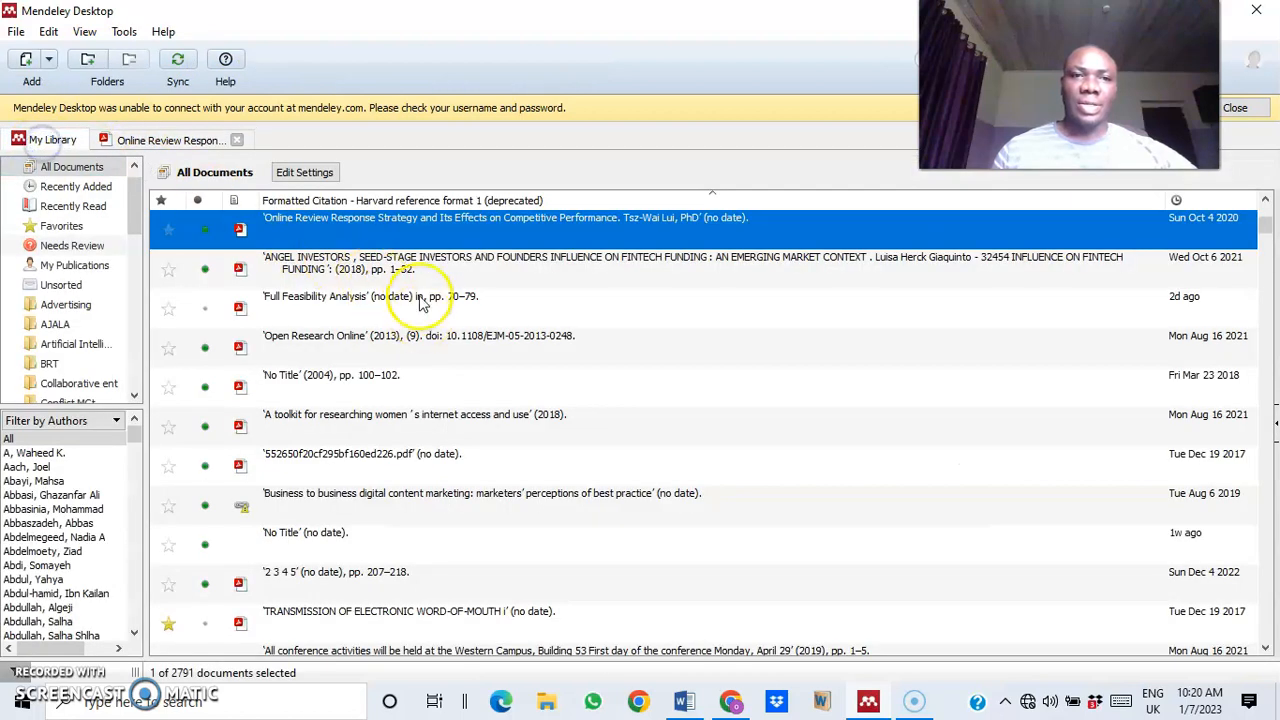
- Browse the citations and added dates in All Documents, and examine the details of two adjacent "No Title" entries
{"action": "scroll", "coordinate": [735, 382], "scroll_direction": "up", "scroll_amount": 4}
{"action": "scroll", "coordinate": [734, 380], "scroll_direction": "down", "scroll_amount": 3}
{"action": "scroll", "coordinate": [725, 355], "scroll_direction": "down", "scroll_amount": 10}
{"action": "scroll", "coordinate": [727, 368], "scroll_direction": "up", "scroll_amount": 6}
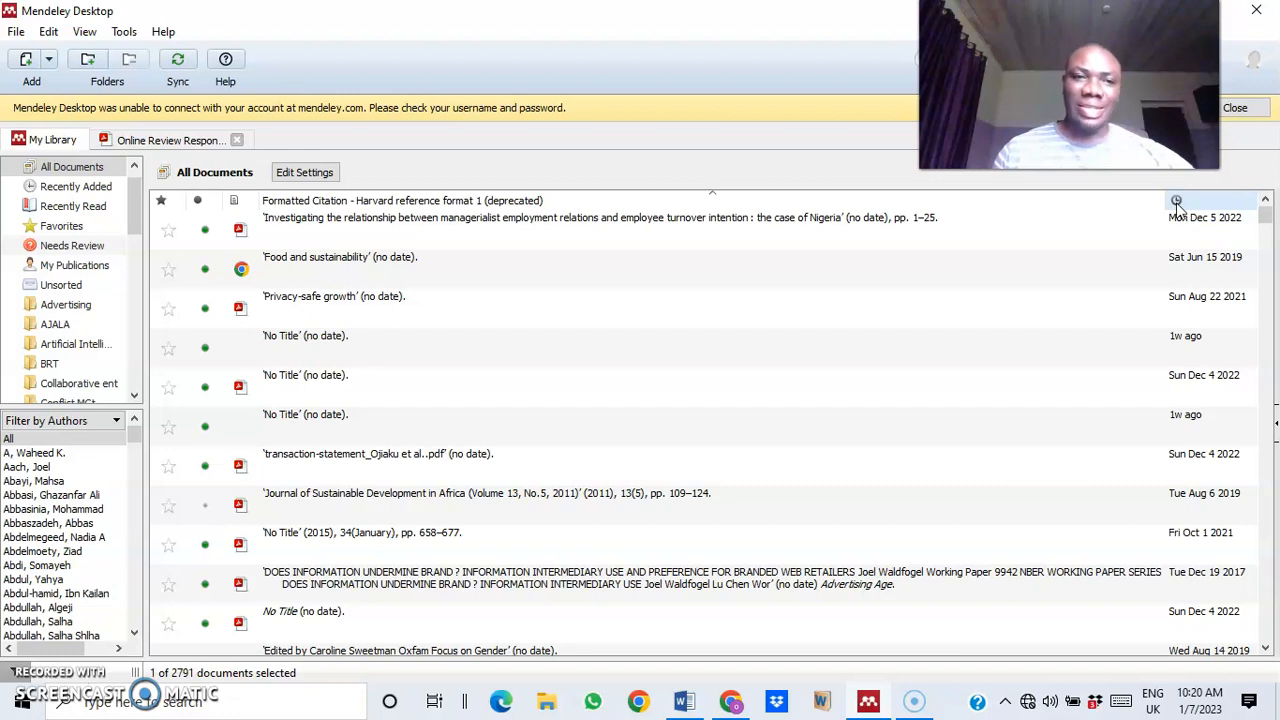
{"action": "scroll", "coordinate": [923, 480], "scroll_direction": "down", "scroll_amount": 10}
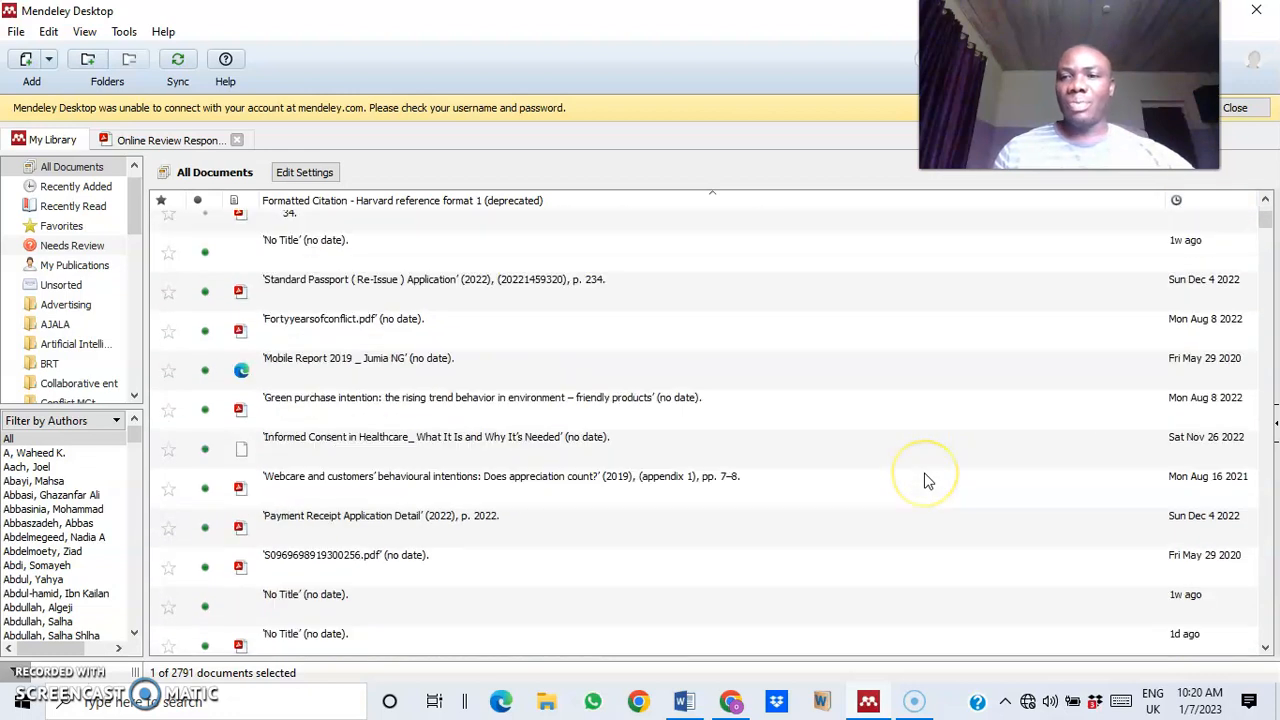
{"action": "scroll", "coordinate": [923, 480], "scroll_direction": "up", "scroll_amount": 8}
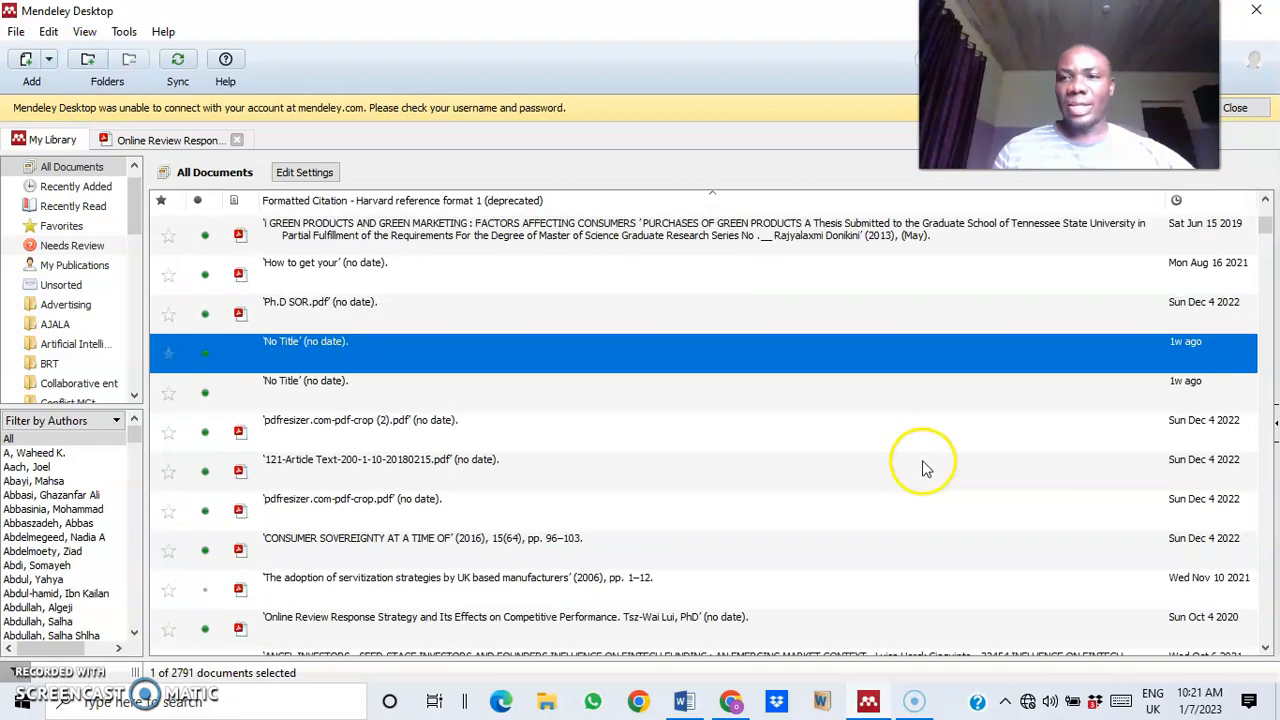
{"action": "left_click", "coordinate": [360, 348]}
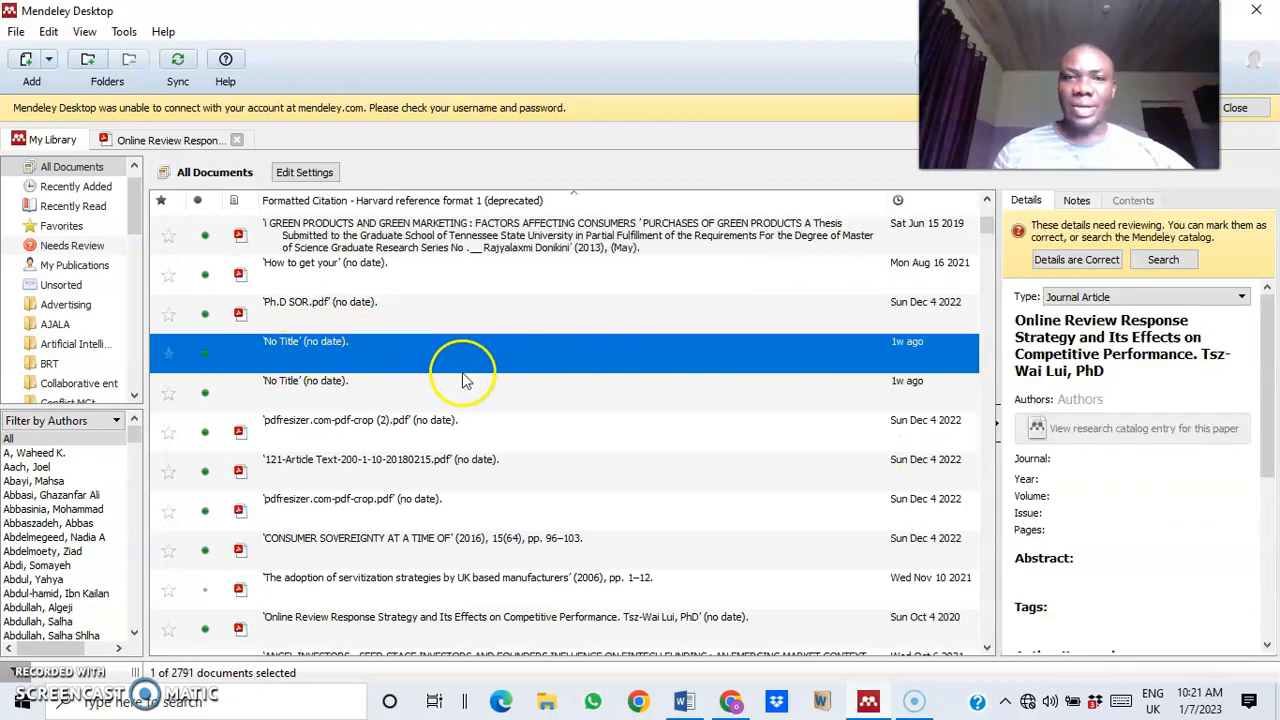
{"action": "left_click", "coordinate": [388, 394]}
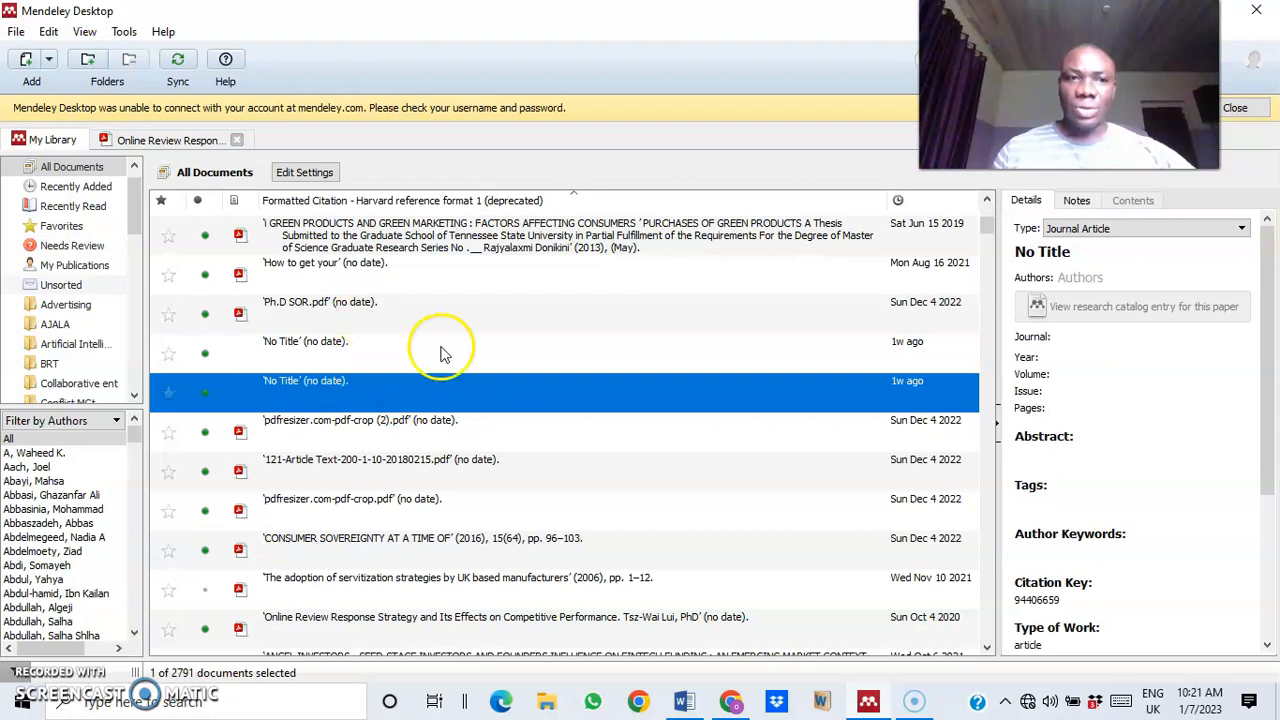
{"action": "scroll", "coordinate": [520, 420], "scroll_direction": "down", "scroll_amount": 6}
{"action": "scroll", "coordinate": [571, 460], "scroll_direction": "up", "scroll_amount": 3}
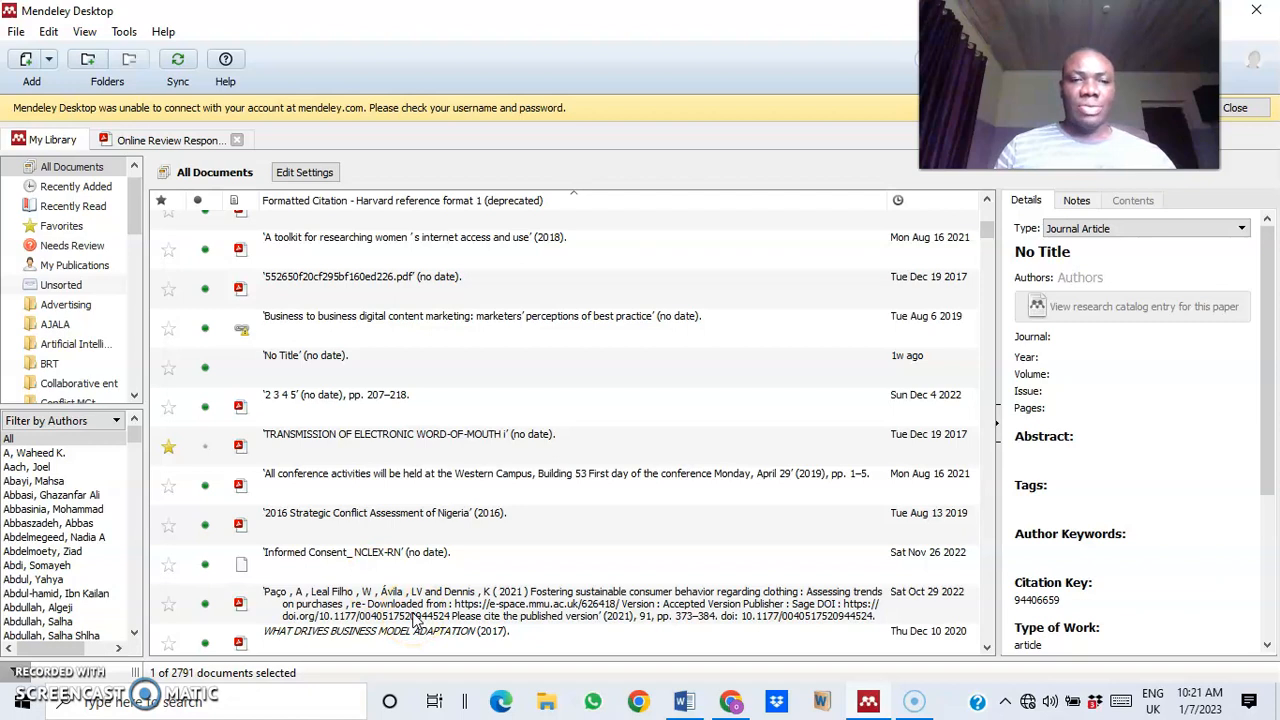
- Switch to Chrome, open Google Scholar in a new browser tab, and check the available Wi-Fi networks to get online
{"action": "left_click", "coordinate": [731, 701]}
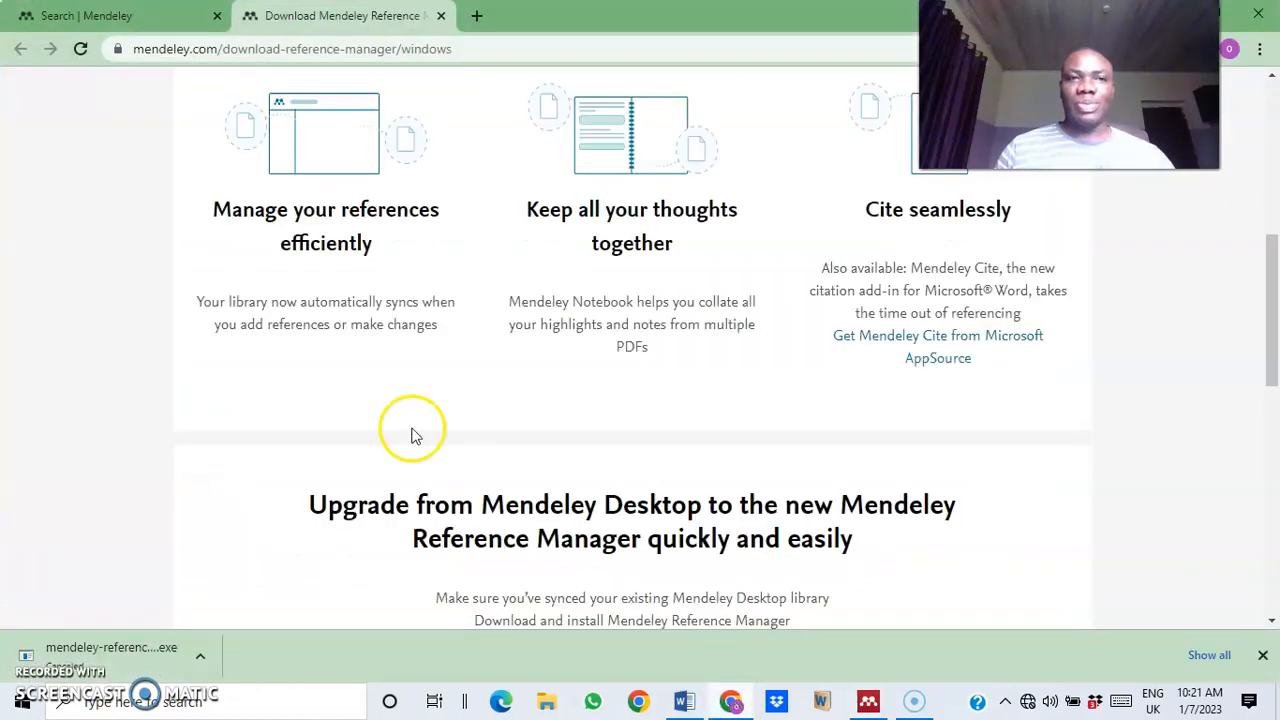
{"action": "left_click", "coordinate": [477, 19]}
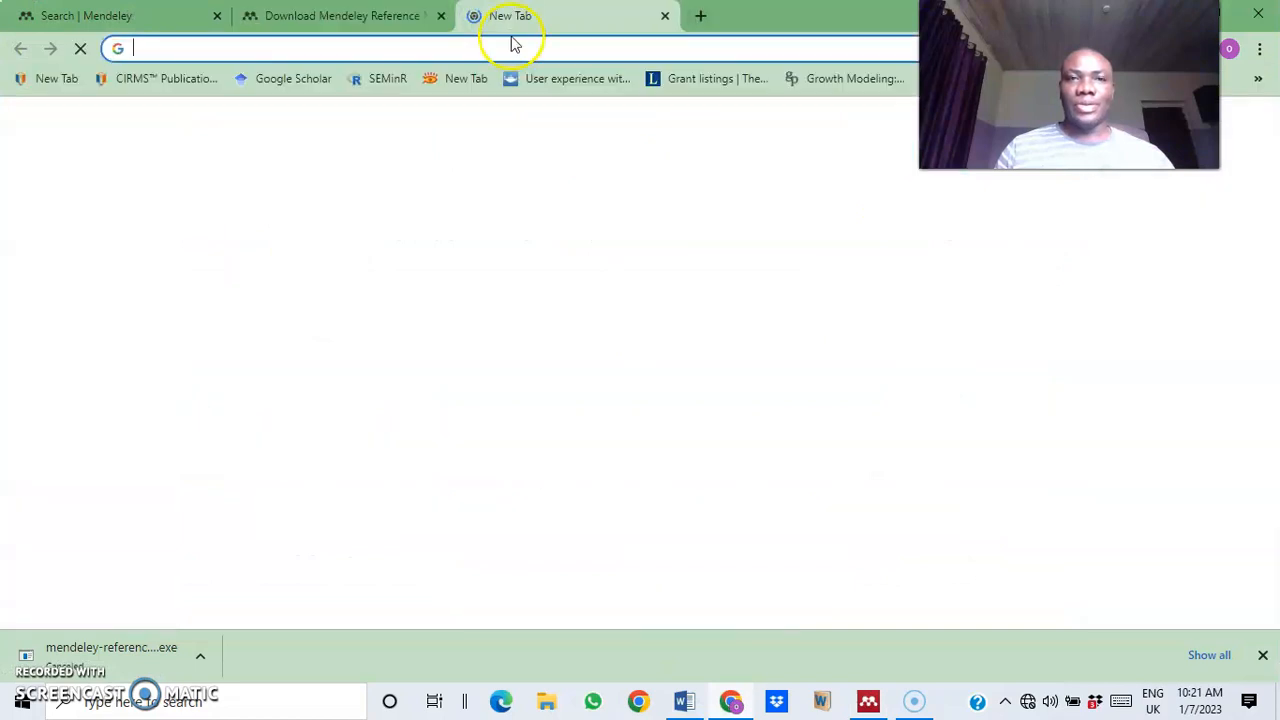
{"action": "left_click", "coordinate": [300, 82]}
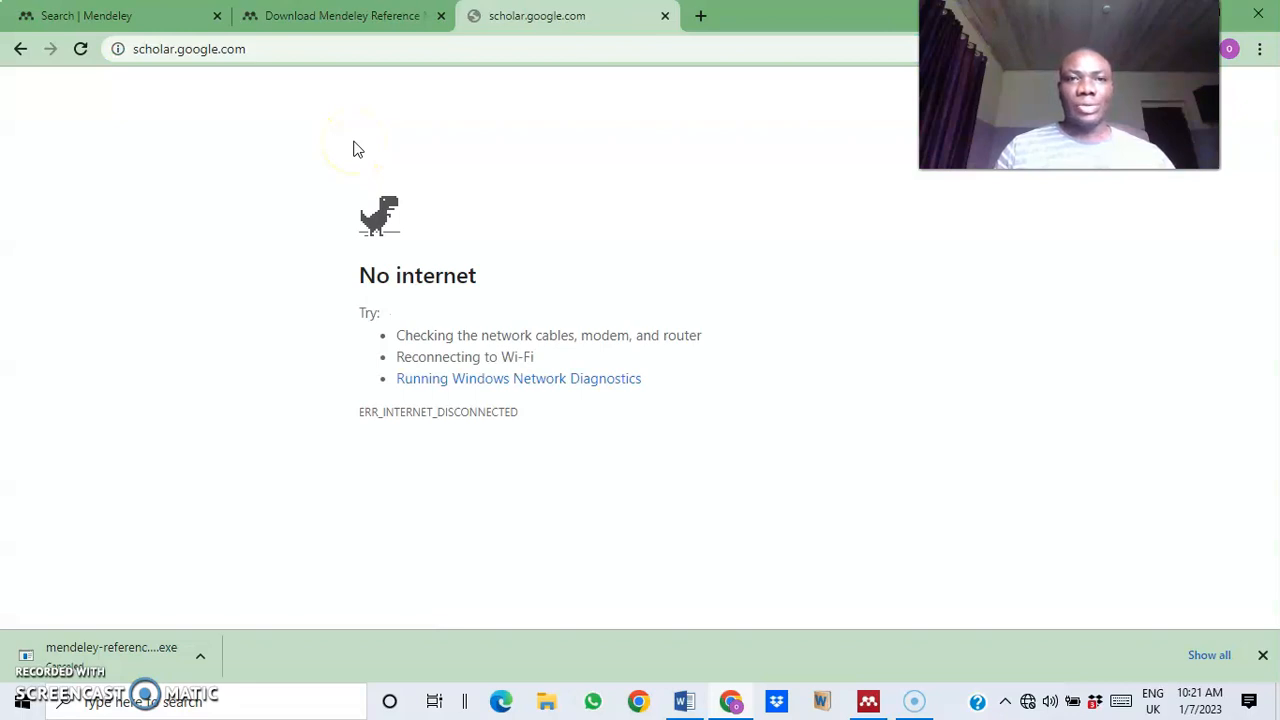
{"action": "left_click", "coordinate": [1028, 702]}
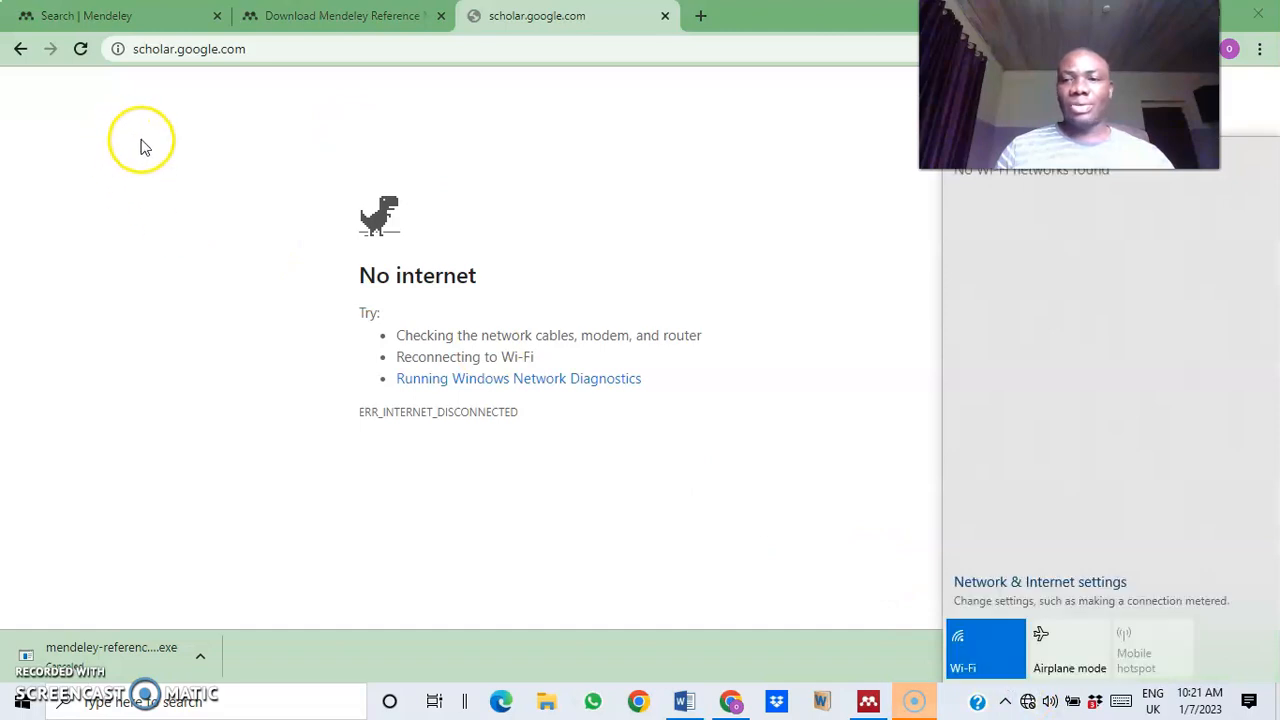
{"action": "left_click", "coordinate": [229, 133]}
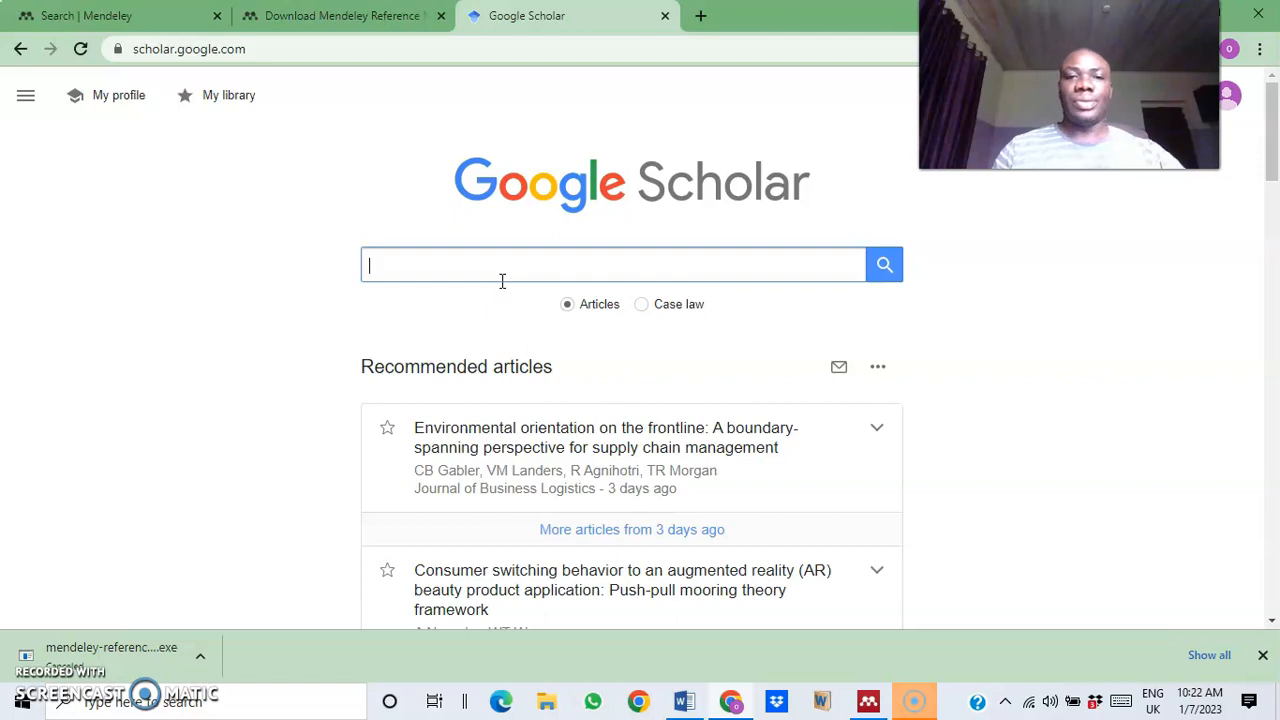
- Search Google Scholar for "entrepreneurial financing"
{"action": "type", "text": "entre"}
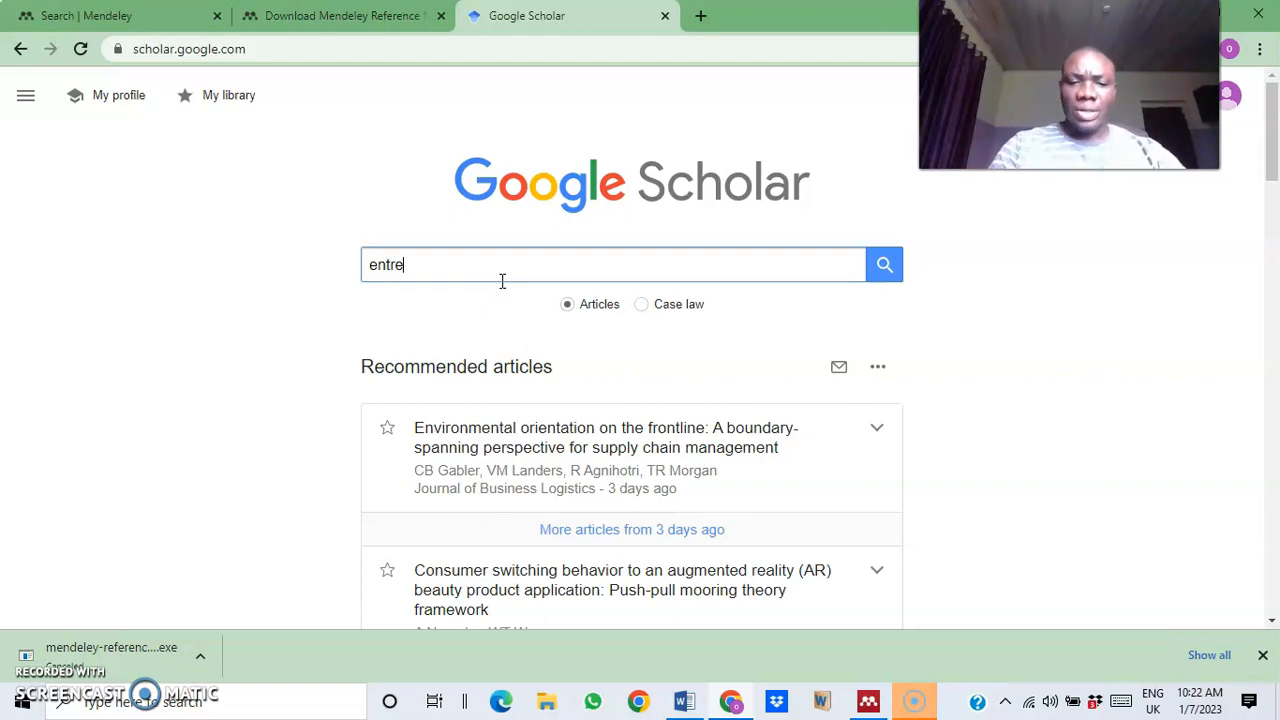
{"action": "type", "text": "pren"}
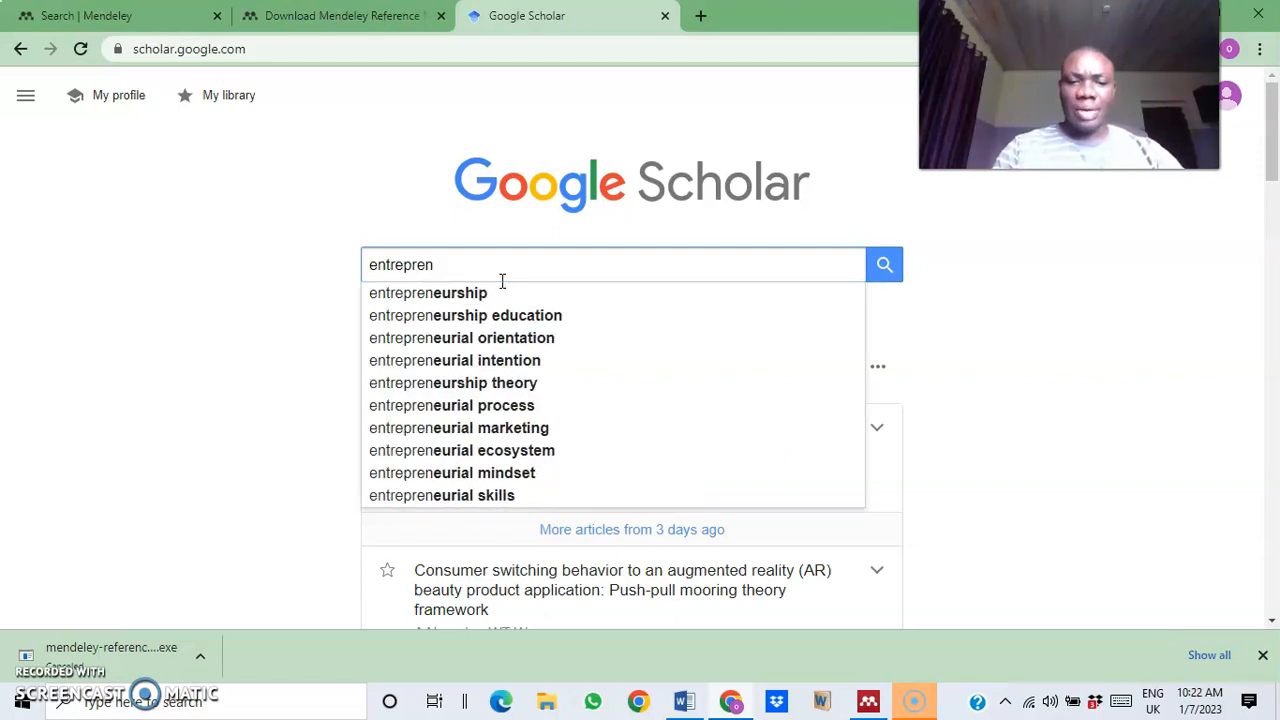
{"action": "type", "text": "eurial"}
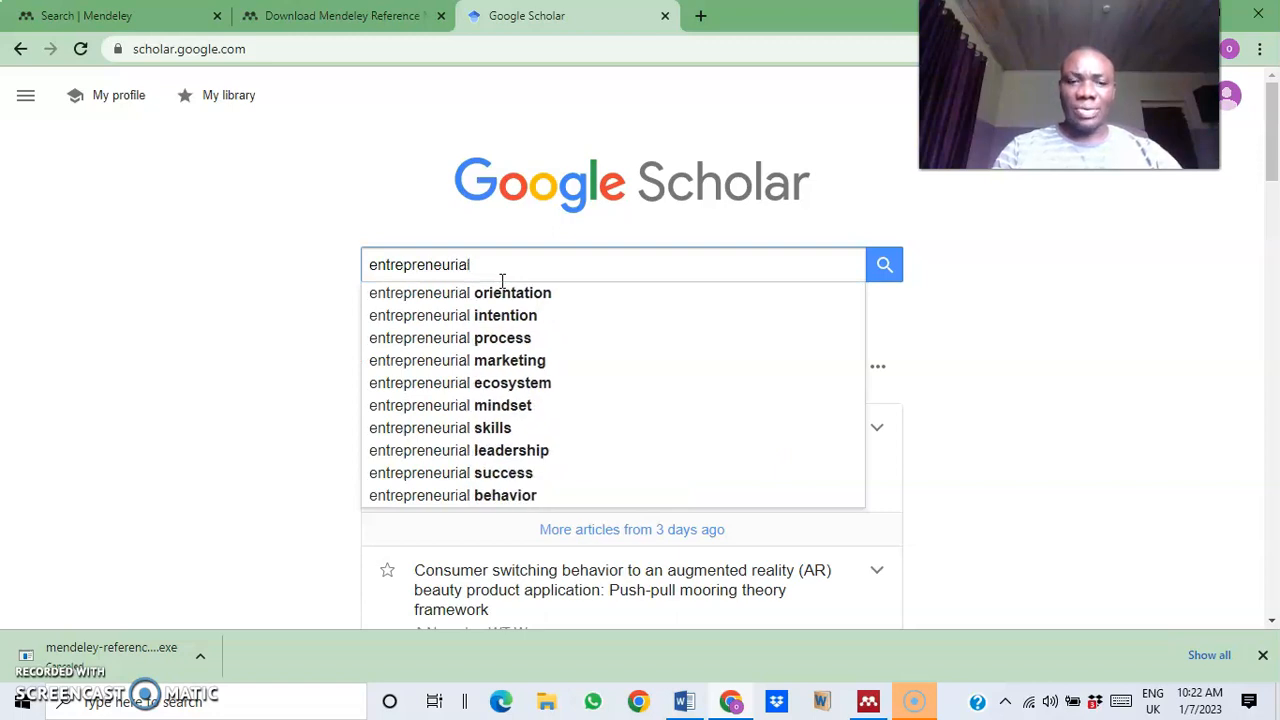
{"action": "type", "text": " finana"}
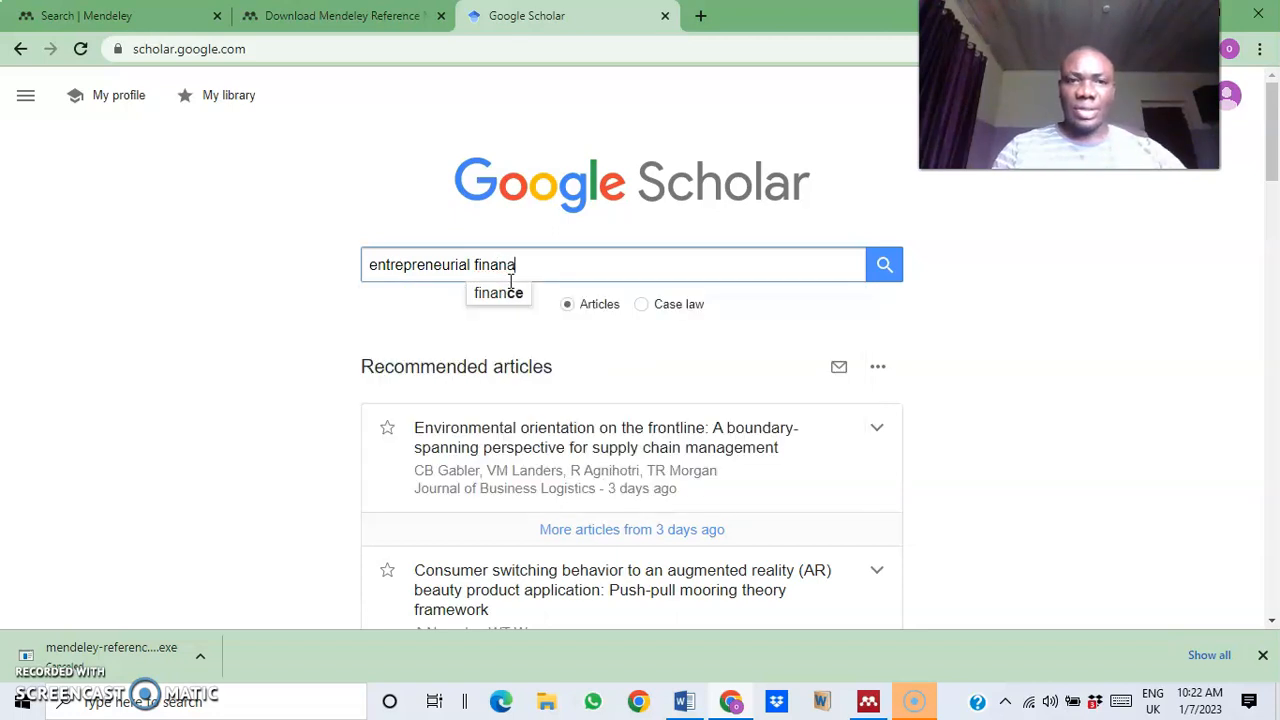
{"action": "key", "text": "BackSpace"}
{"action": "type", "text": "cin"}
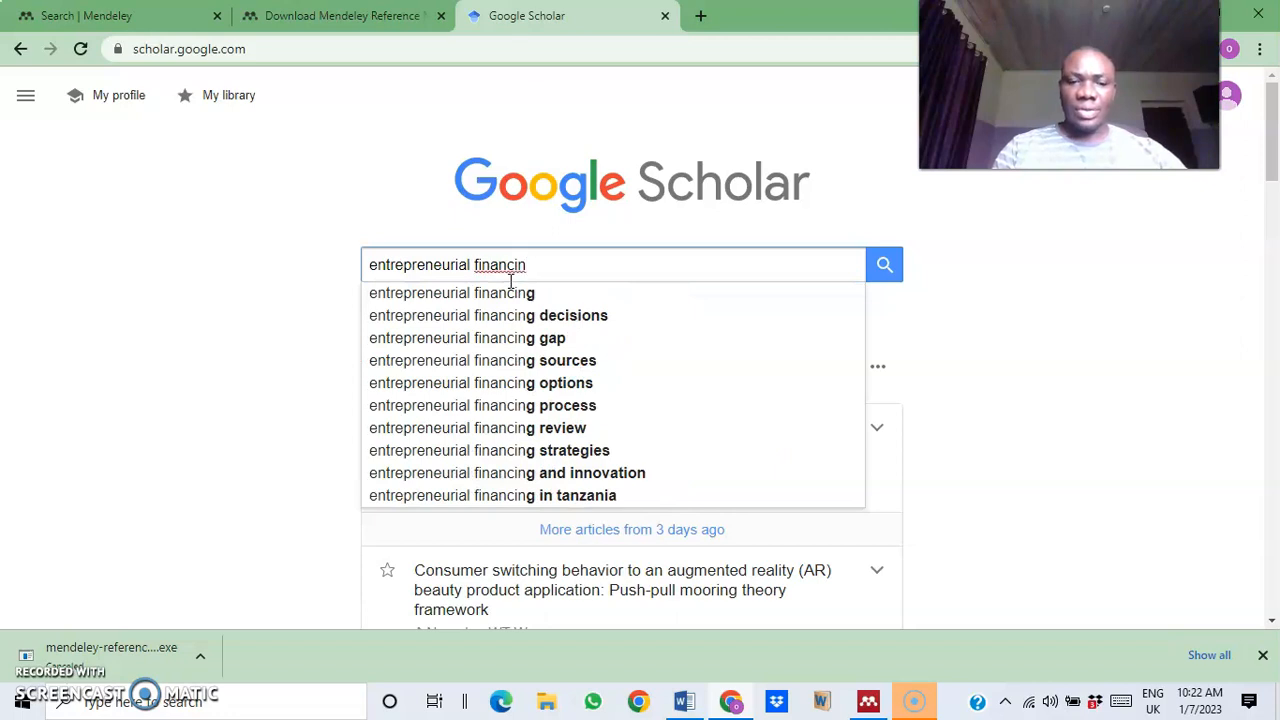
{"action": "type", "text": "g"}
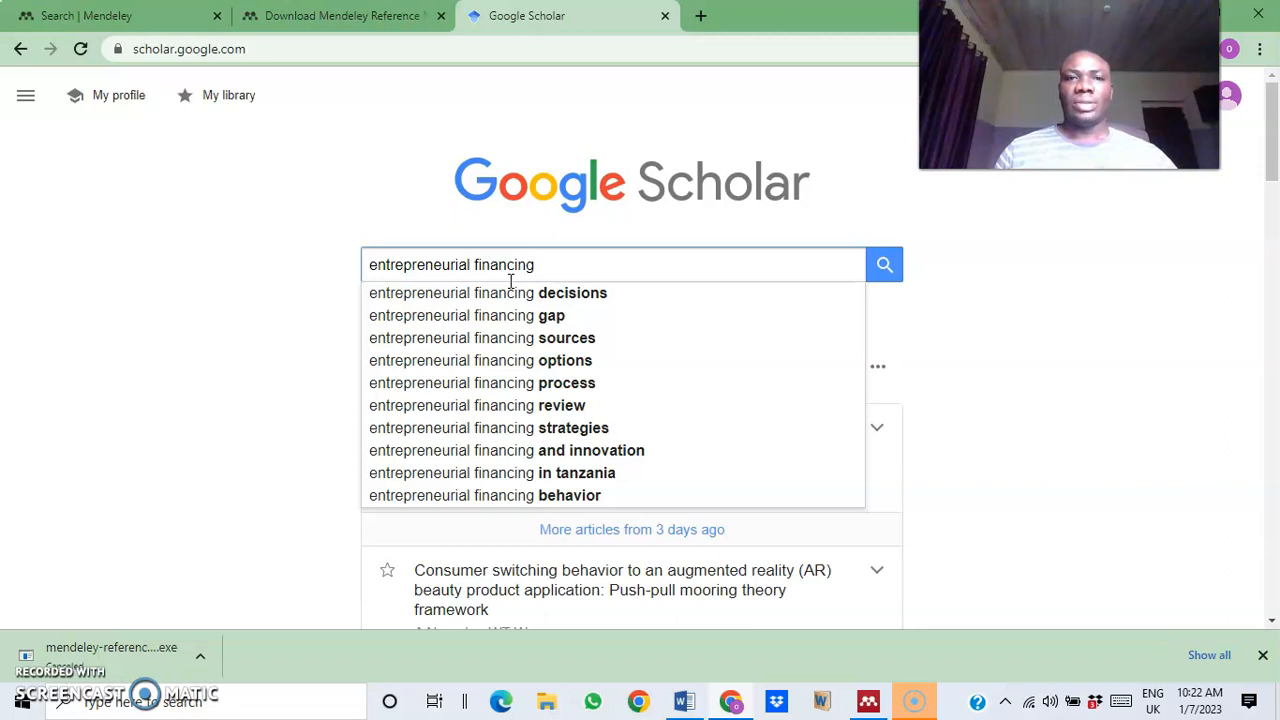
{"action": "left_click", "coordinate": [886, 270]}
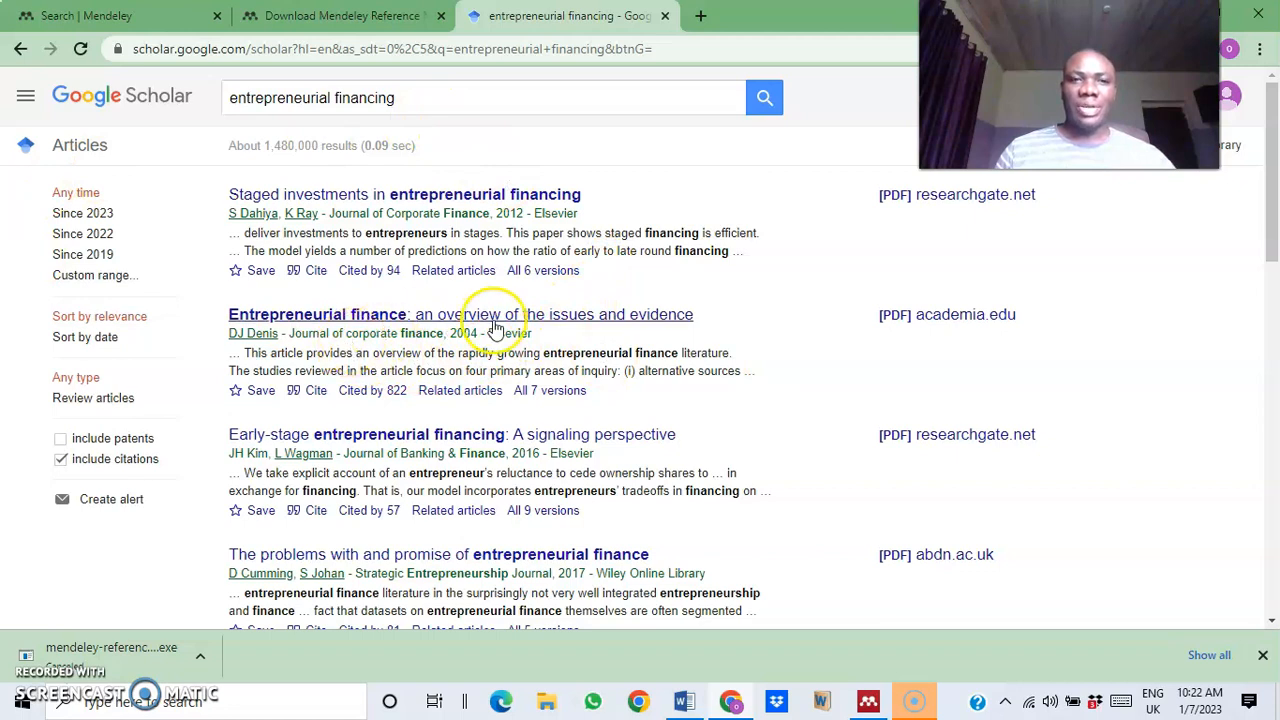
- Open the academia.edu PDF of "Entrepreneurial finance: an overview of the issues and evidence" in a new tab and save it to Downloads
{"action": "right_click", "coordinate": [920, 322]}
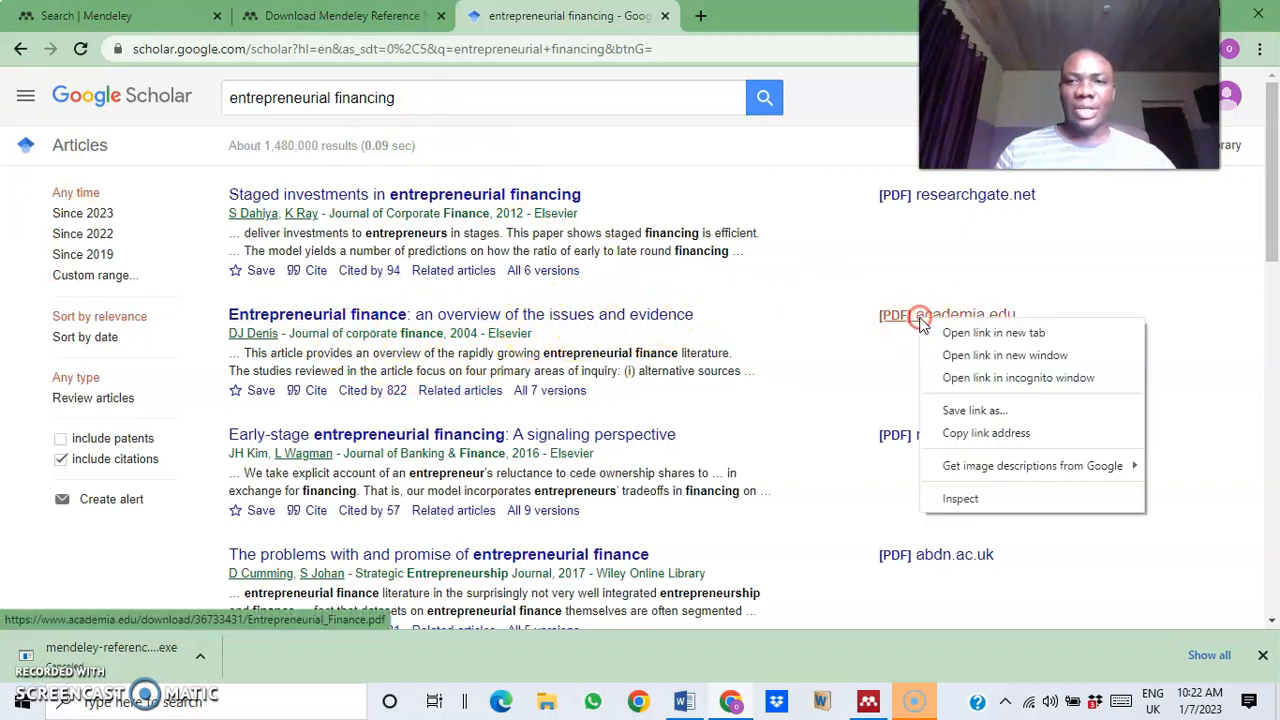
{"action": "left_click", "coordinate": [968, 334]}
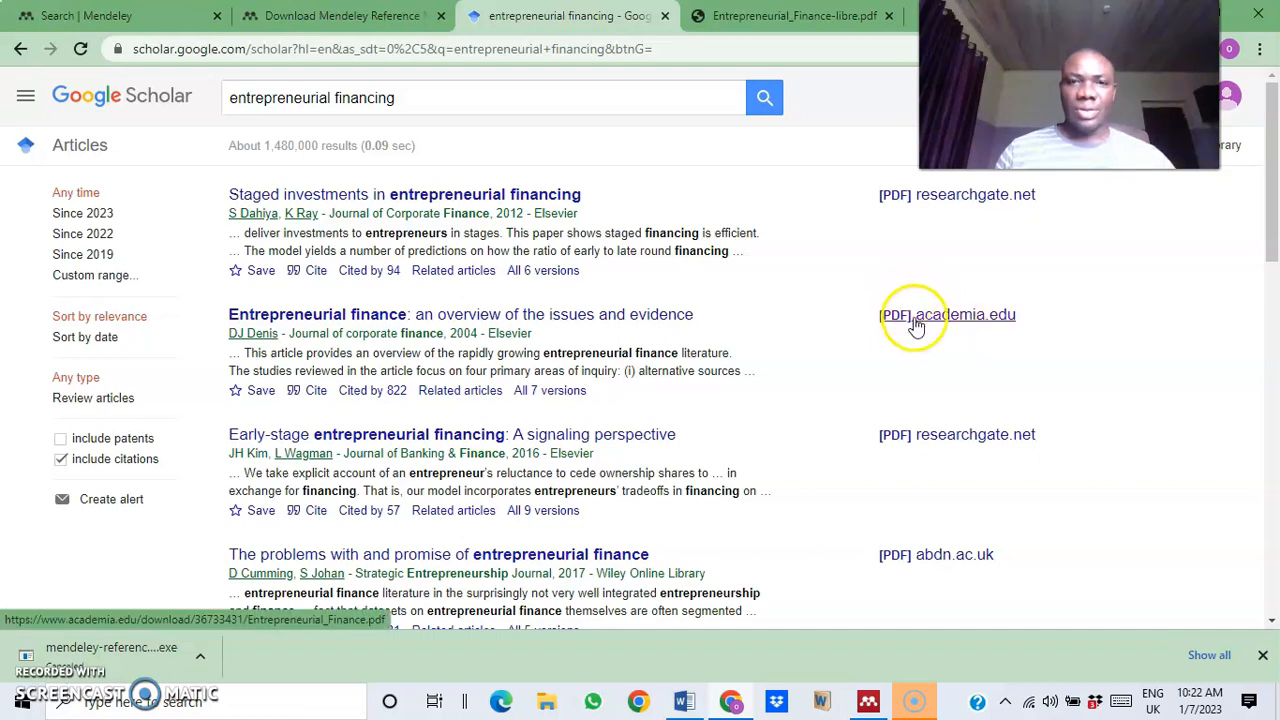
{"action": "right_click", "coordinate": [916, 326]}
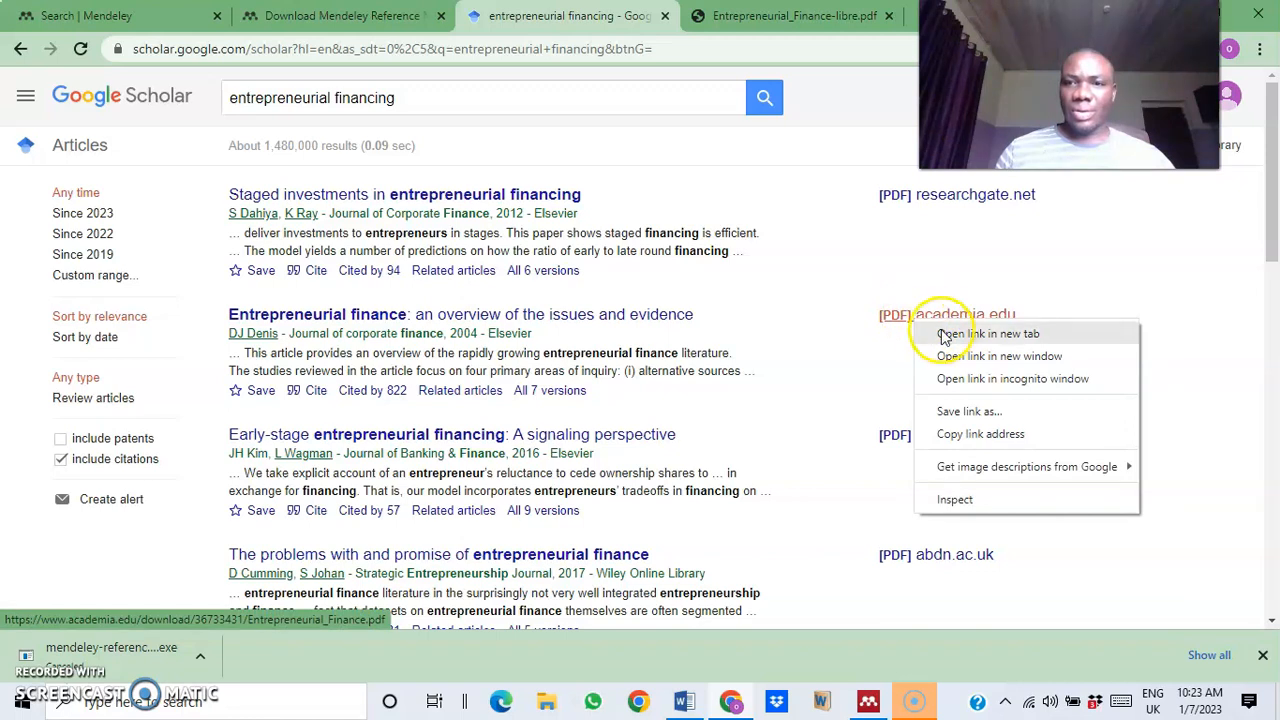
{"action": "left_click", "coordinate": [728, 12]}
{"action": "left_click", "coordinate": [733, 12]}
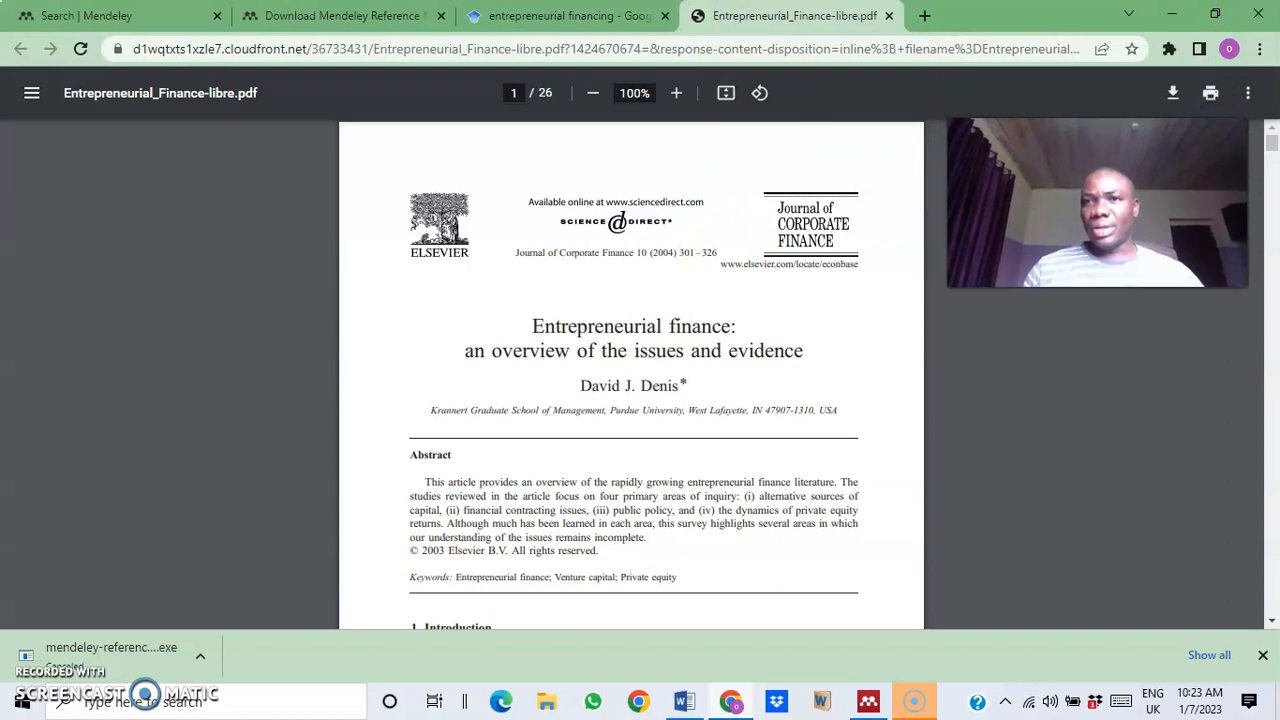
{"action": "left_click", "coordinate": [1174, 97]}
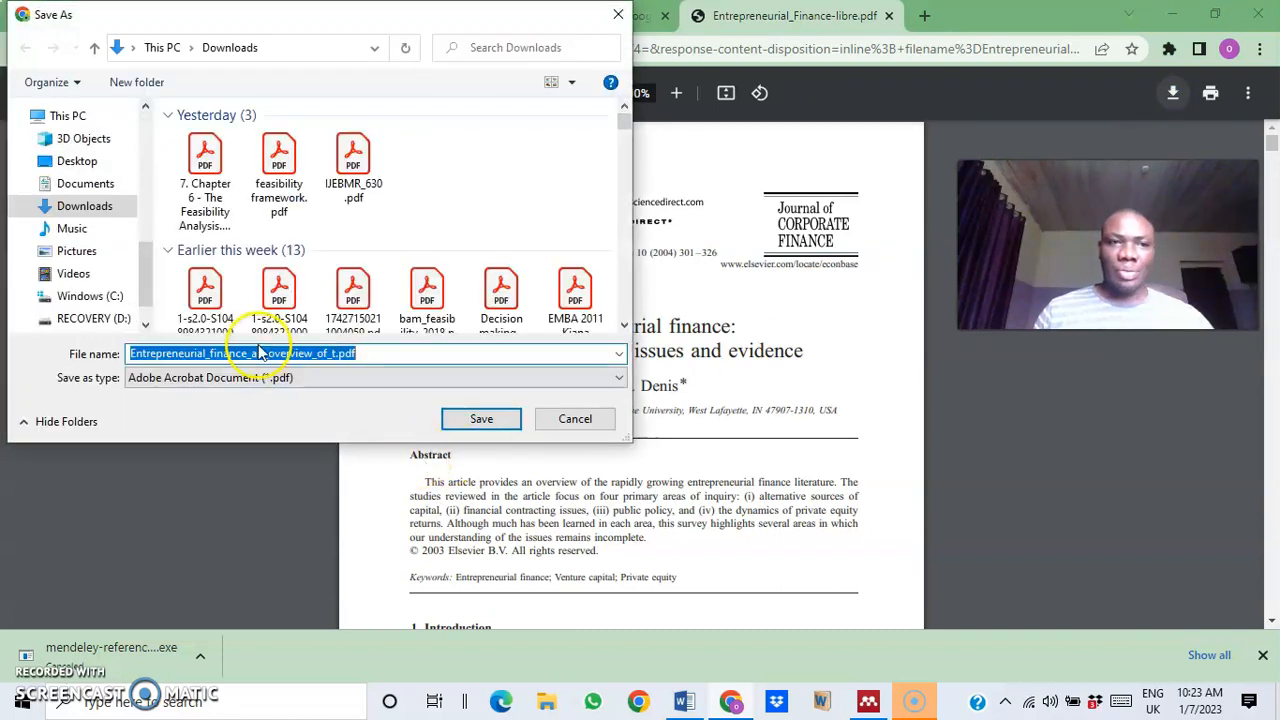
{"action": "left_click", "coordinate": [488, 422]}
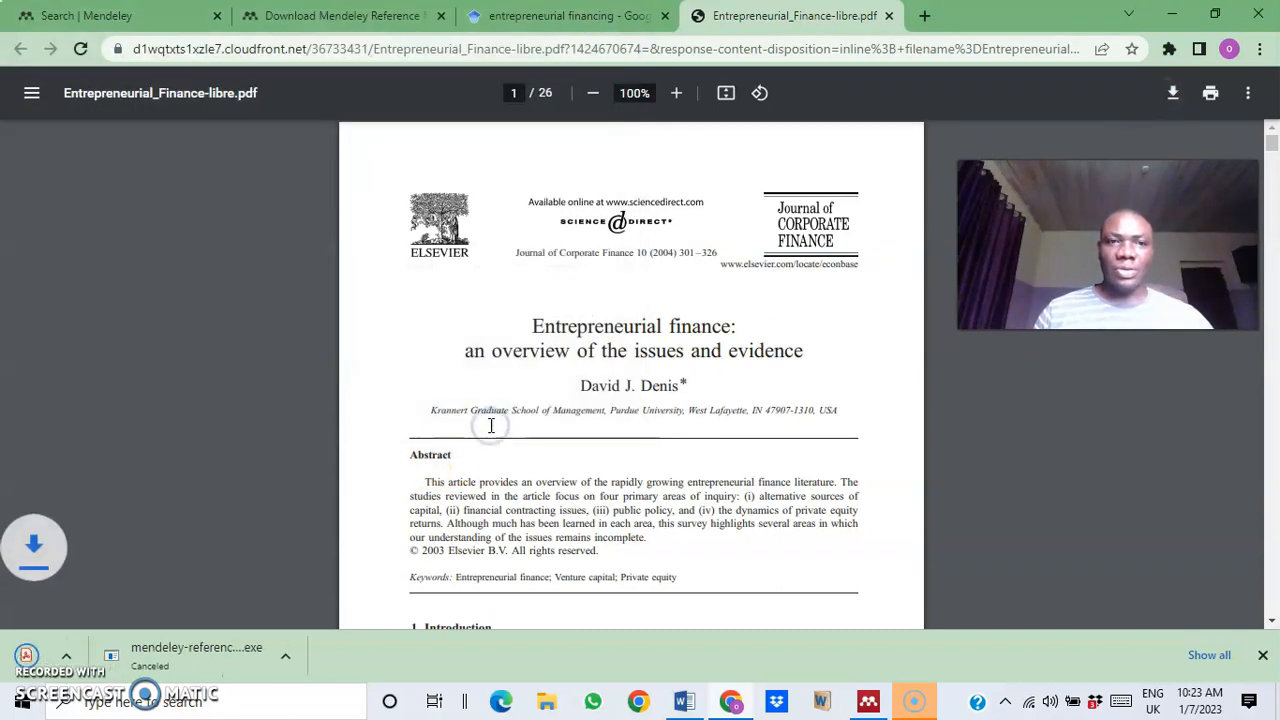
- From the Scholar results, open the researchgate.net PDF of "Early-stage entrepreneurial financing: A signaling perspective" and download it
{"action": "left_click", "coordinate": [493, 20]}
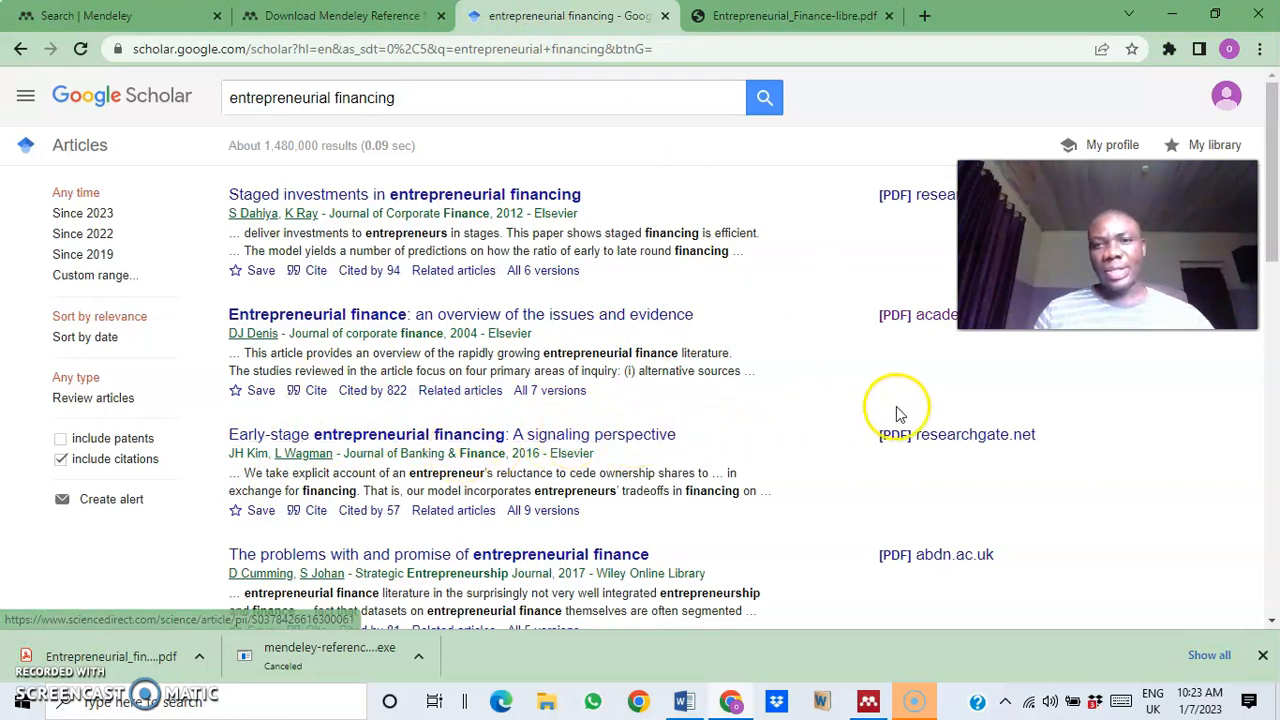
{"action": "left_click", "coordinate": [955, 450]}
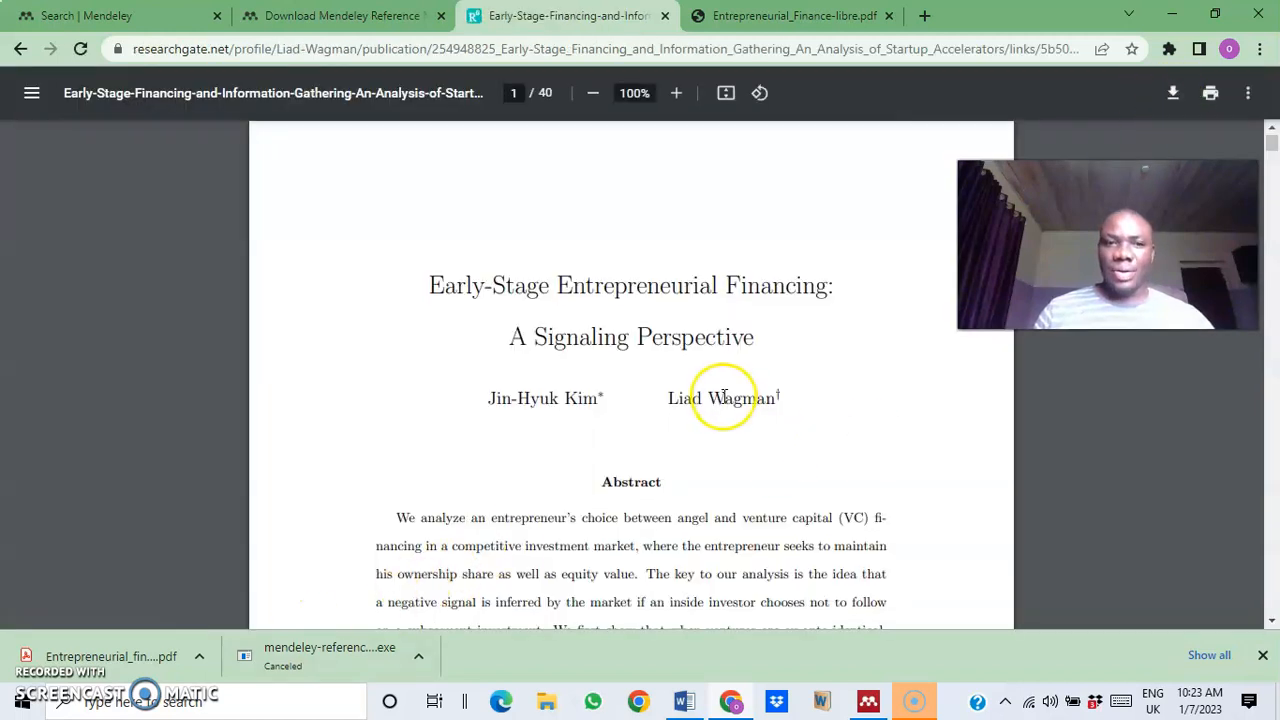
{"action": "scroll", "coordinate": [724, 397], "scroll_direction": "down", "scroll_amount": 3}
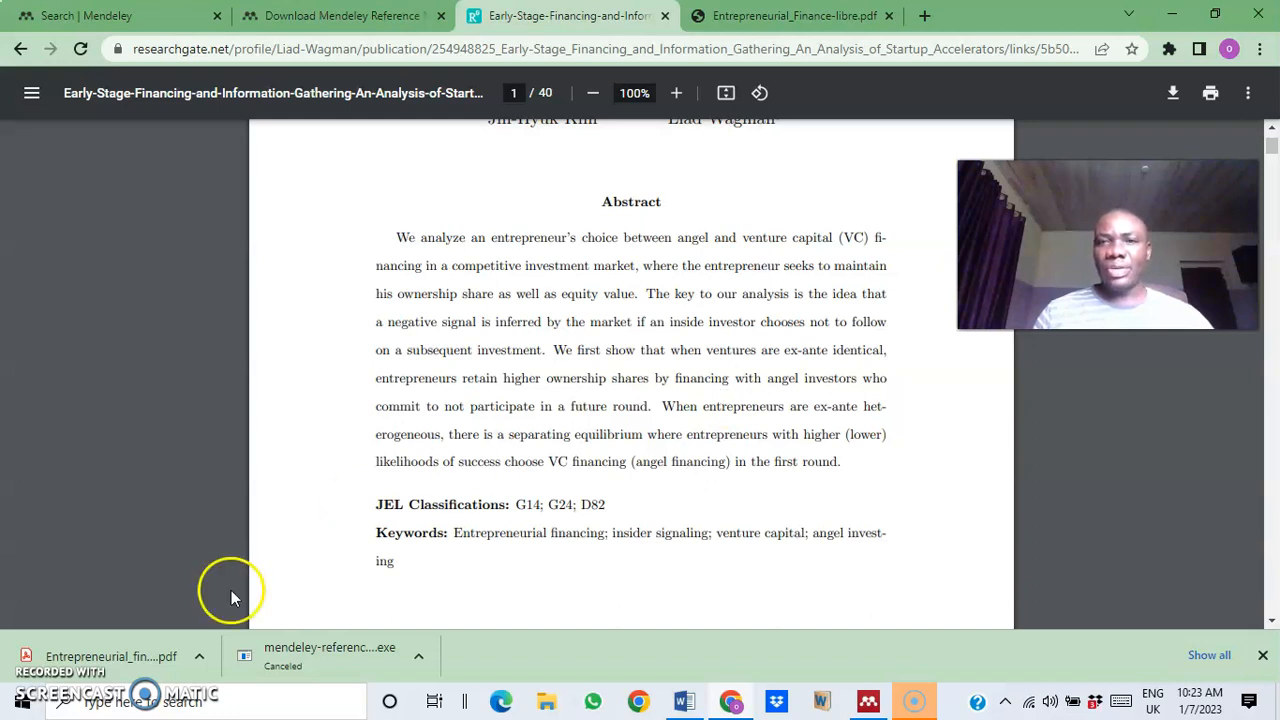
{"action": "left_click", "coordinate": [1173, 92]}
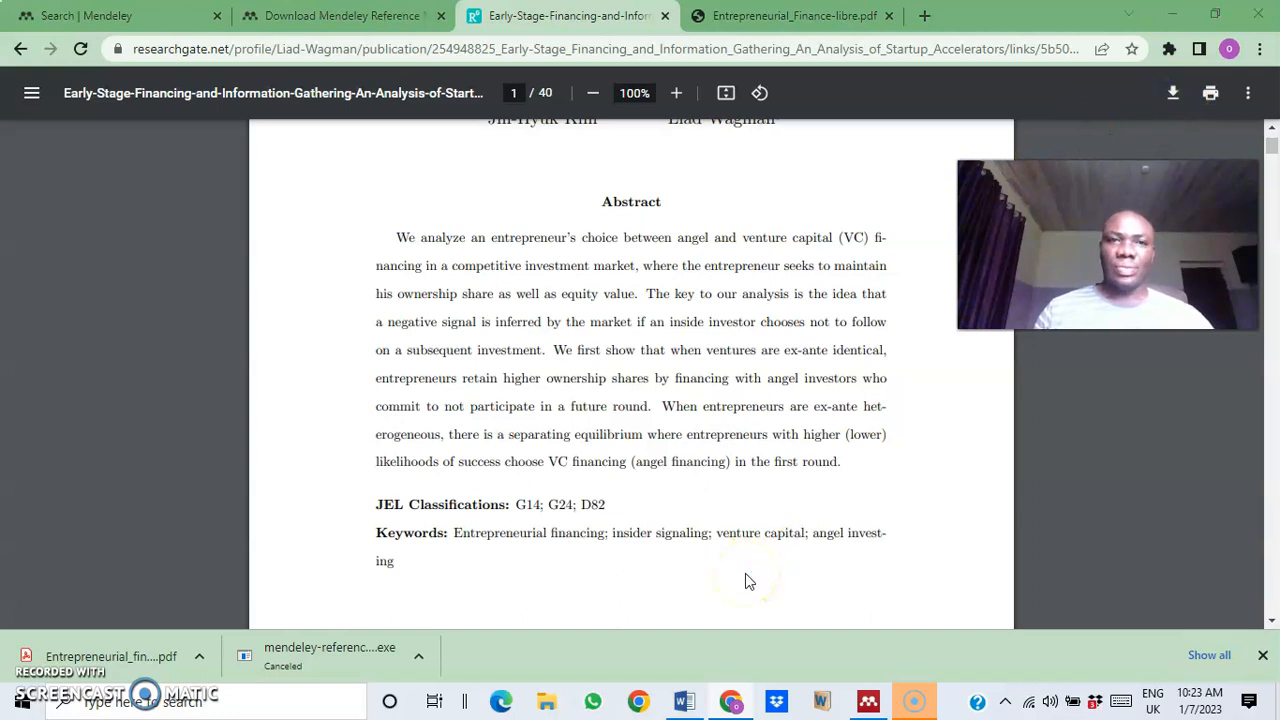
{"action": "left_click", "coordinate": [482, 419]}
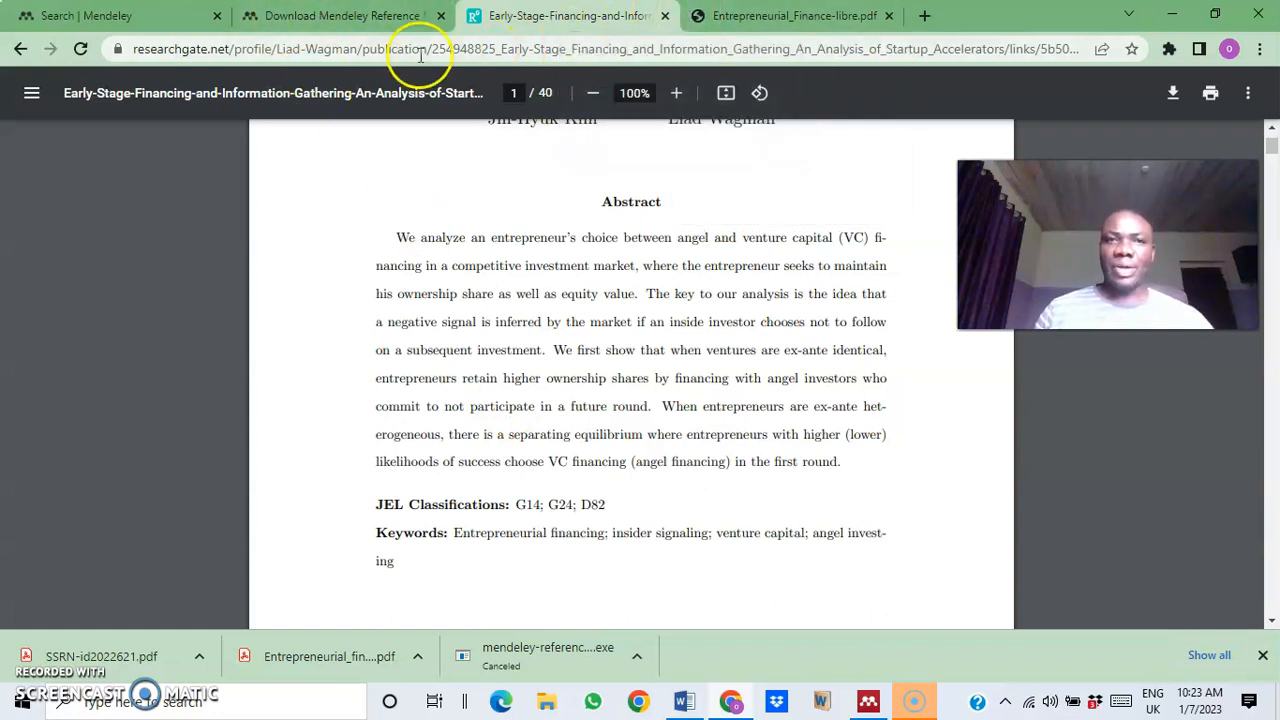
- Return to the results, open the academia.edu PDF of "Challenges of SMEs innovation and entrepreneurial financing", and save it to Downloads
{"action": "left_click", "coordinate": [20, 48]}
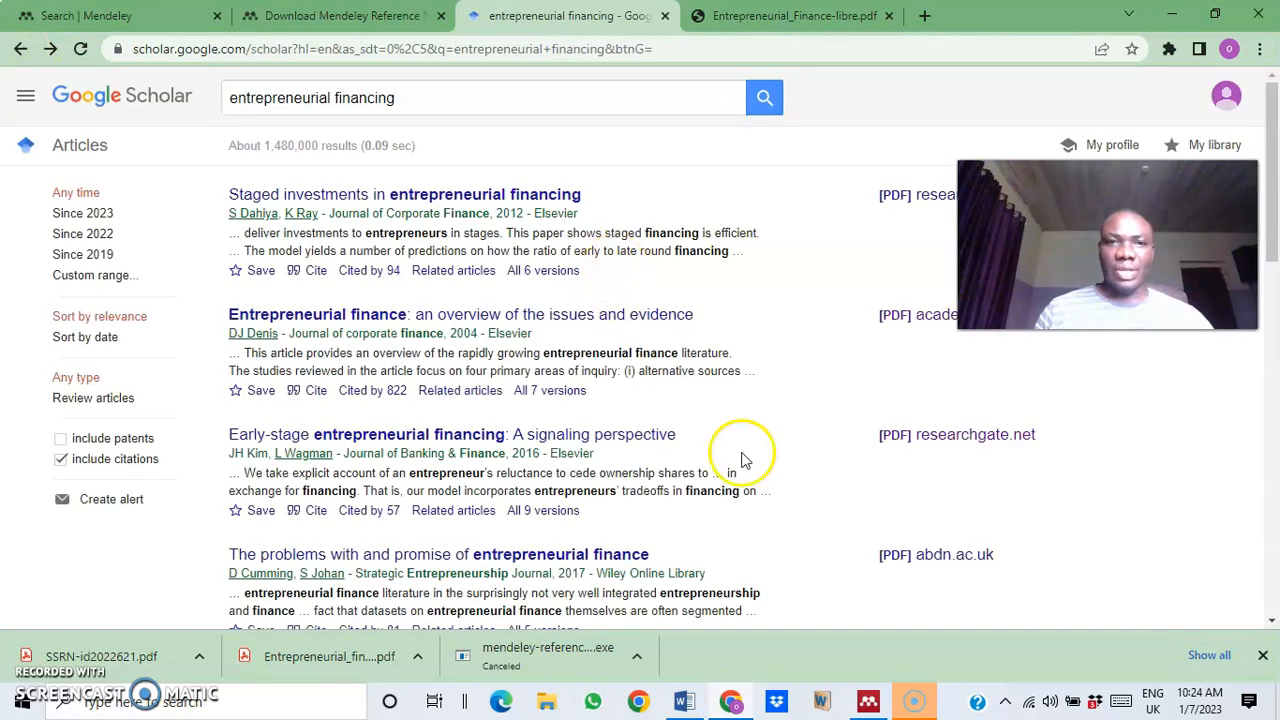
{"action": "scroll", "coordinate": [808, 514], "scroll_direction": "down", "scroll_amount": 2}
{"action": "scroll", "coordinate": [790, 516], "scroll_direction": "down", "scroll_amount": 2}
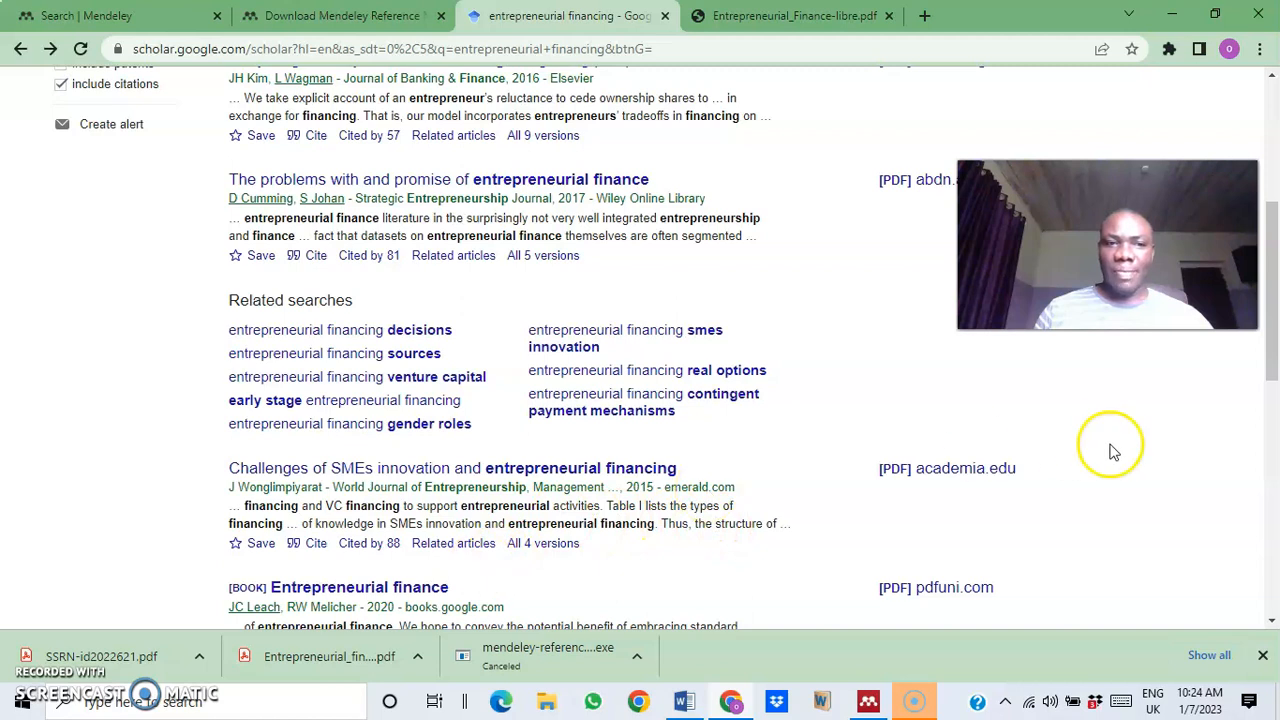
{"action": "left_click", "coordinate": [966, 472]}
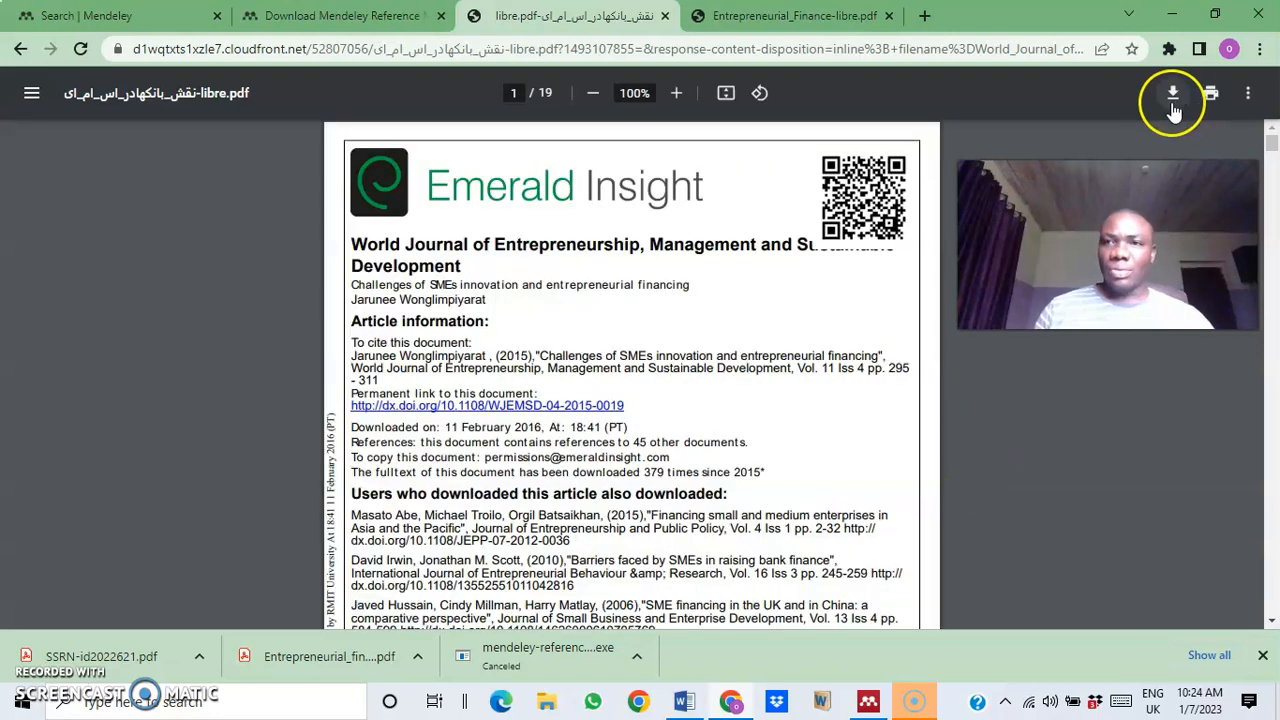
{"action": "left_click", "coordinate": [1173, 103]}
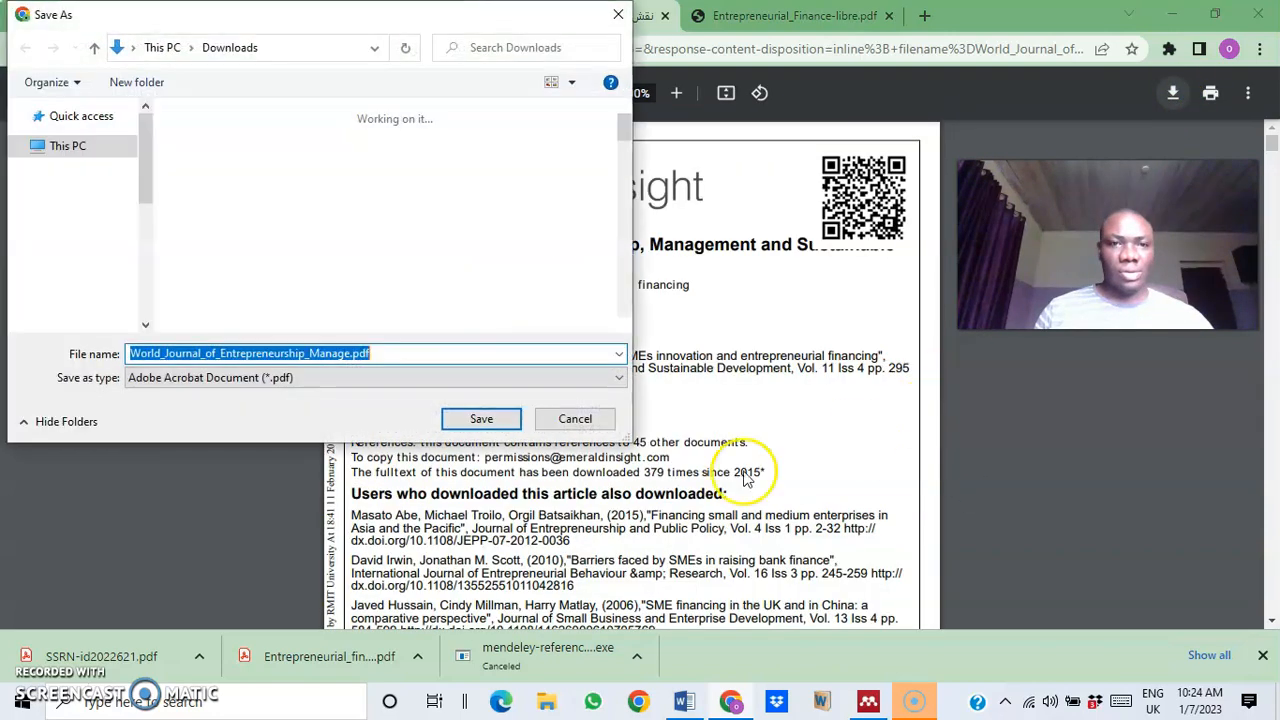
{"action": "left_click", "coordinate": [484, 419]}
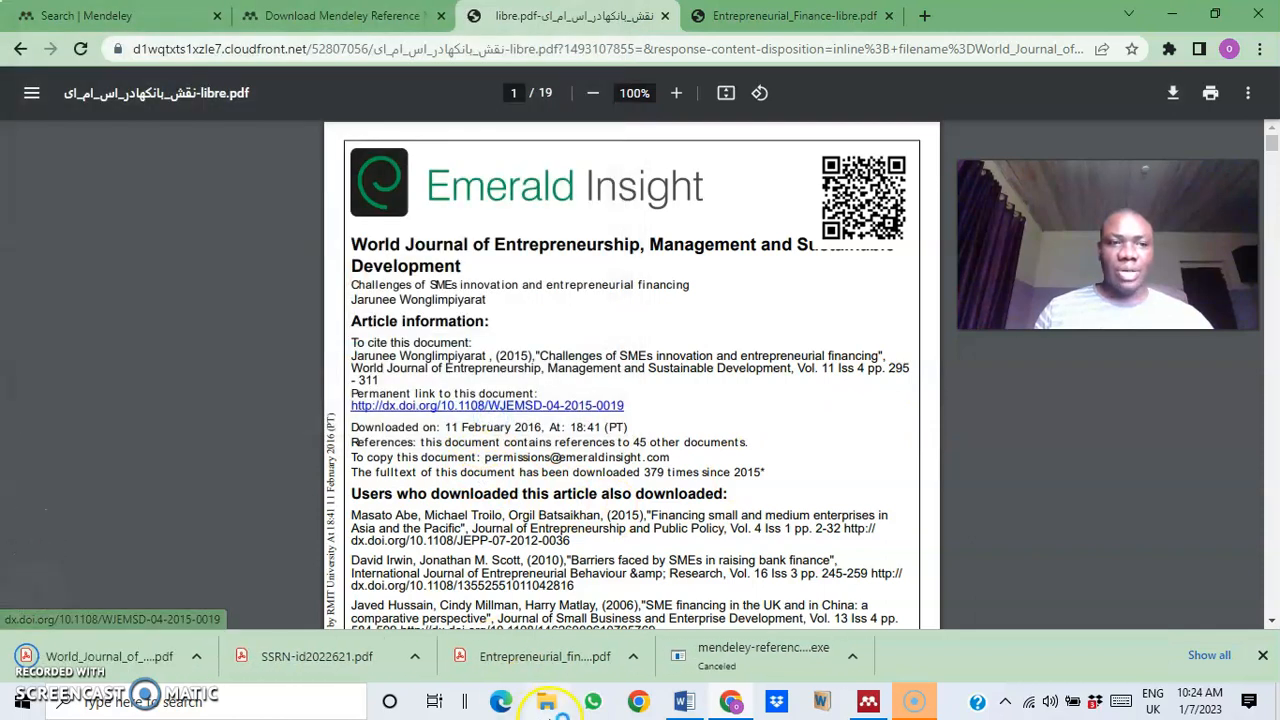
- Return to the results, open the sagepub.com PDF of "What do we know about entrepreneurial finance and its relationship with growth?", and download it
{"action": "left_click", "coordinate": [14, 49]}
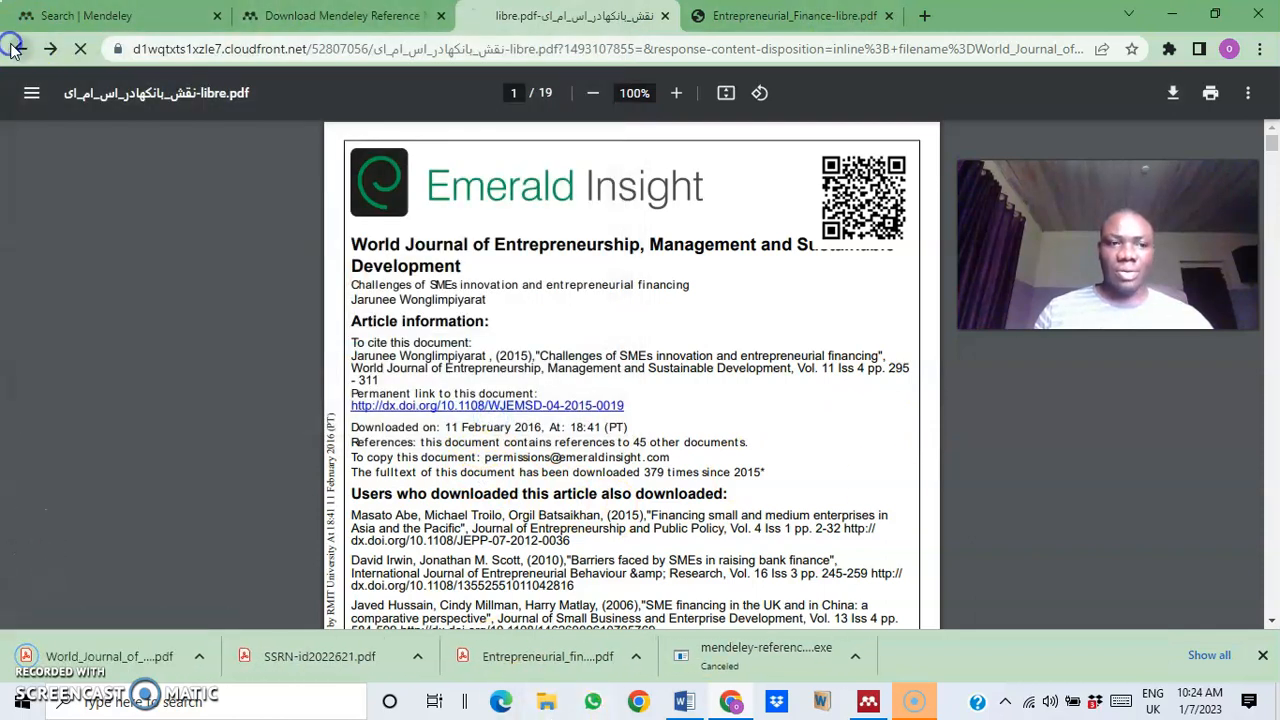
{"action": "scroll", "coordinate": [823, 463], "scroll_direction": "down", "scroll_amount": 10}
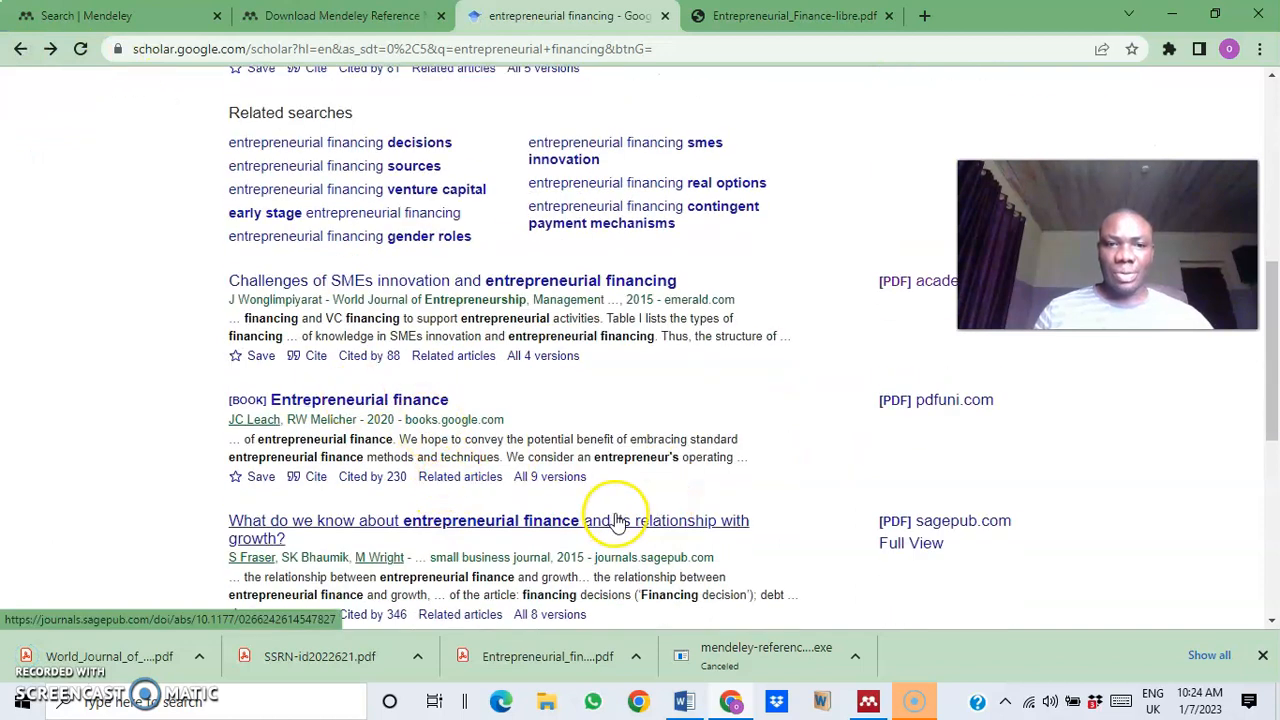
{"action": "scroll", "coordinate": [601, 528], "scroll_direction": "down", "scroll_amount": 1}
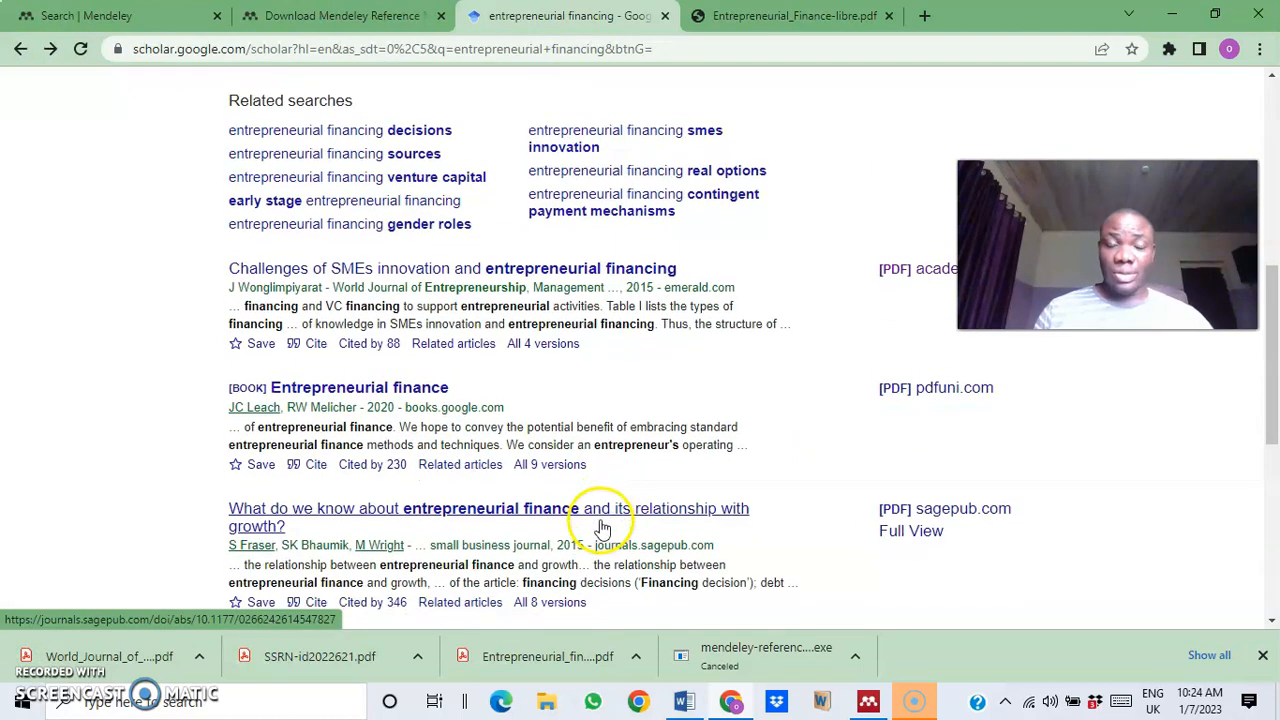
{"action": "scroll", "coordinate": [601, 528], "scroll_direction": "down", "scroll_amount": 3}
{"action": "left_click", "coordinate": [915, 241]}
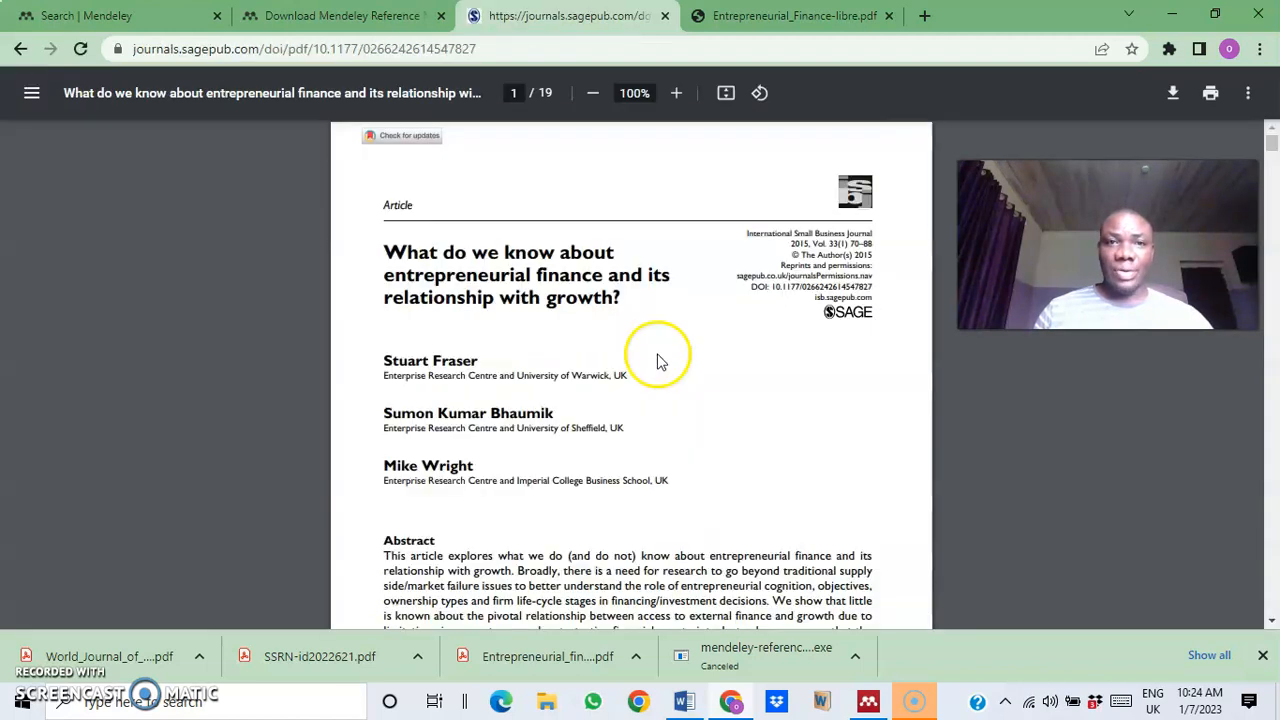
{"action": "left_click", "coordinate": [1173, 92]}
{"action": "left_click", "coordinate": [490, 420]}
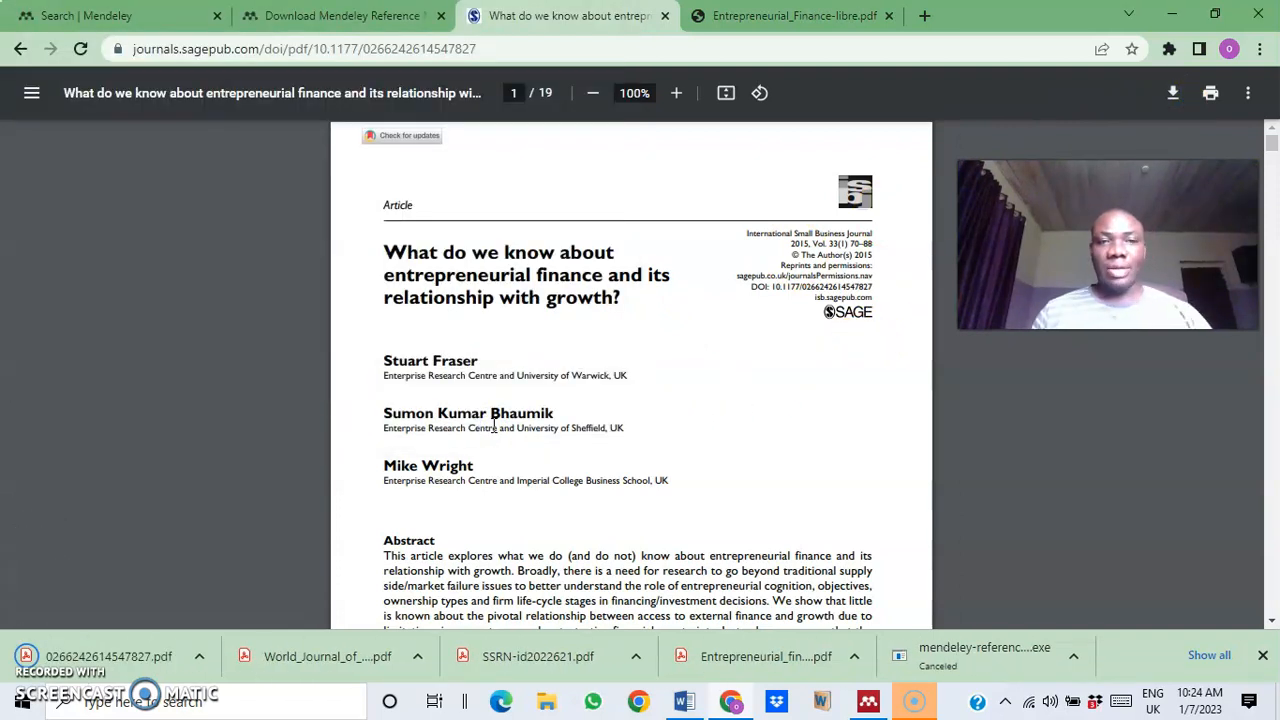
- Switch to File Explorer, open the Downloads folder, and preview the downloaded 0266242614547827.pdf
{"action": "left_click", "coordinate": [546, 706]}
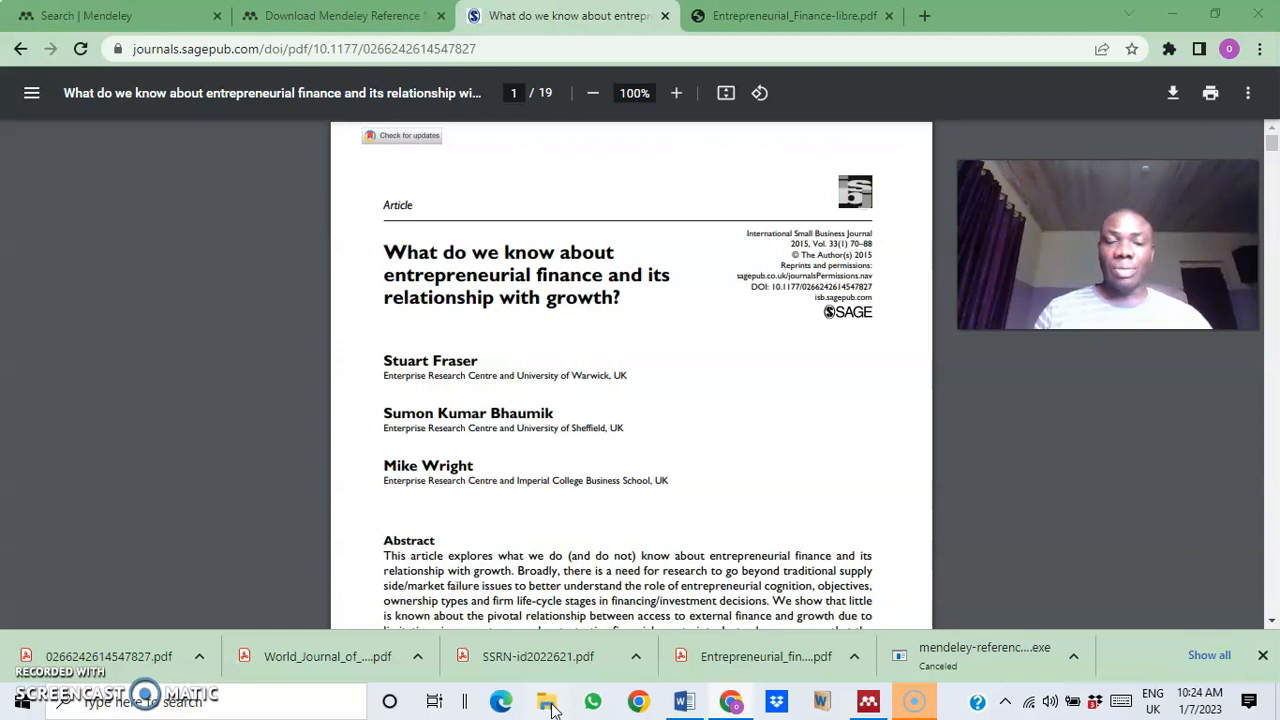
{"action": "left_click", "coordinate": [550, 703]}
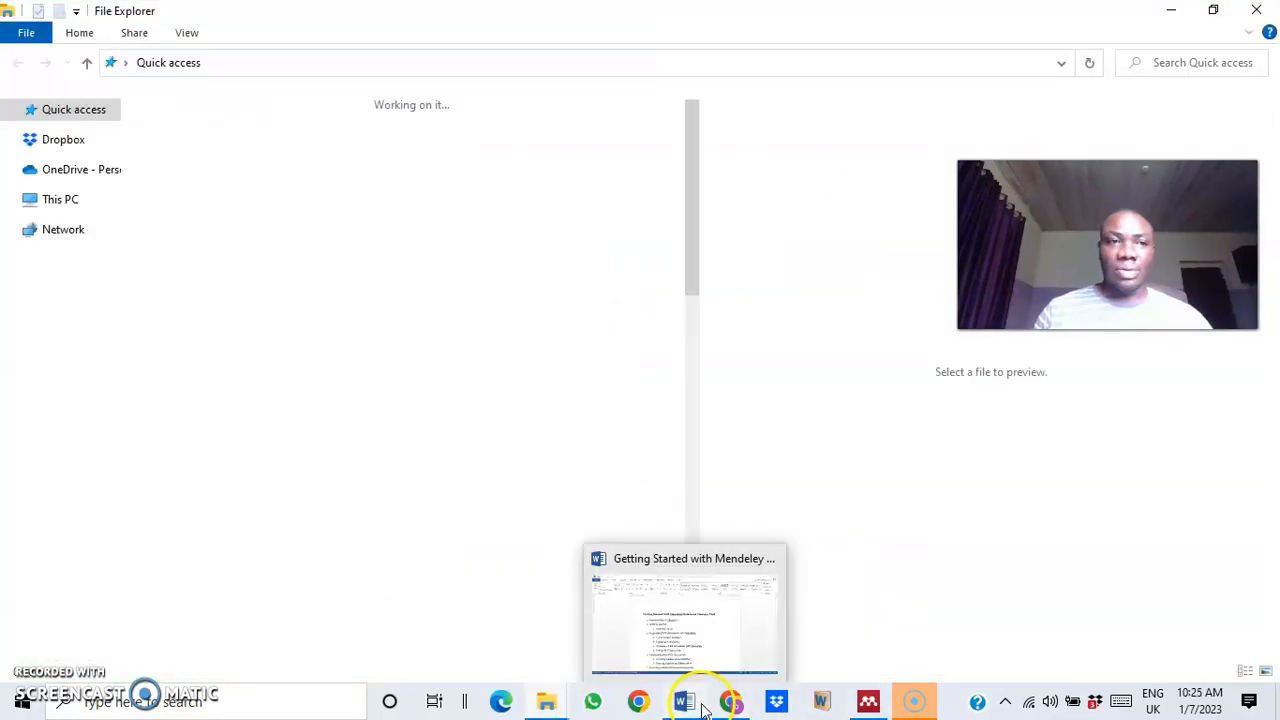
{"action": "left_click", "coordinate": [80, 290]}
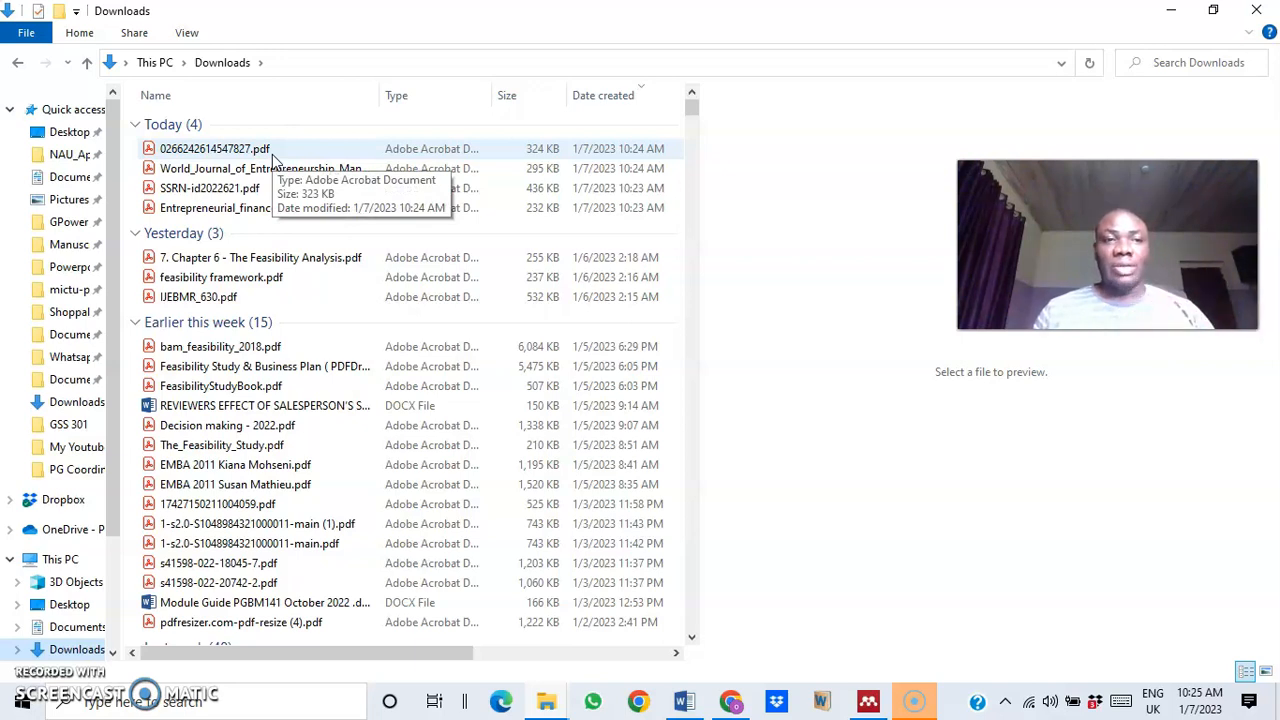
{"action": "right_click", "coordinate": [273, 160]}
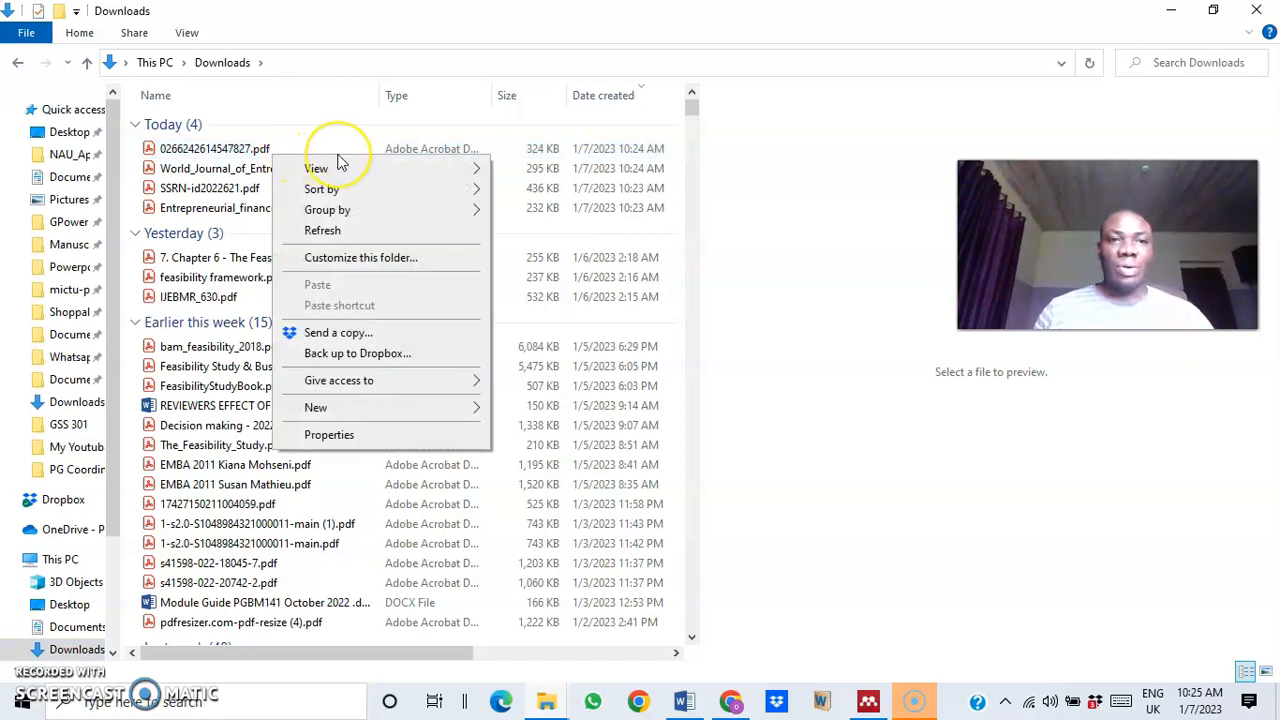
{"action": "double_click", "coordinate": [236, 150]}
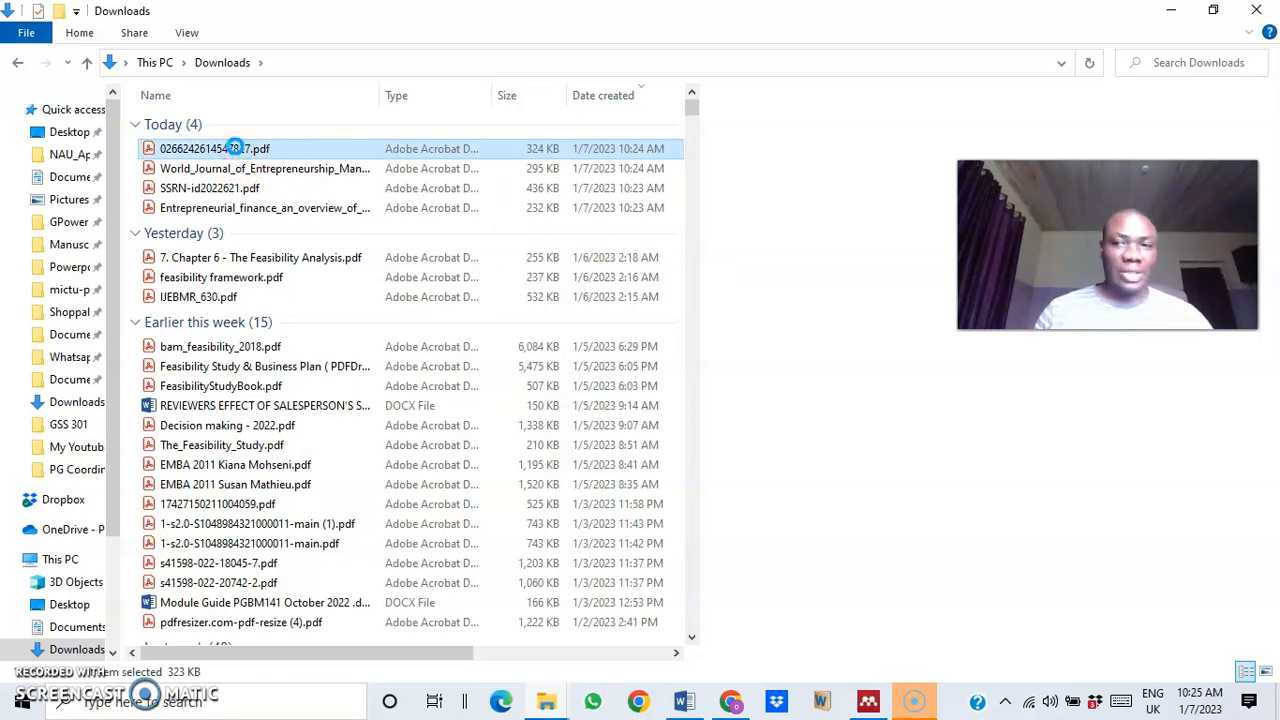
{"action": "right_click", "coordinate": [236, 148]}
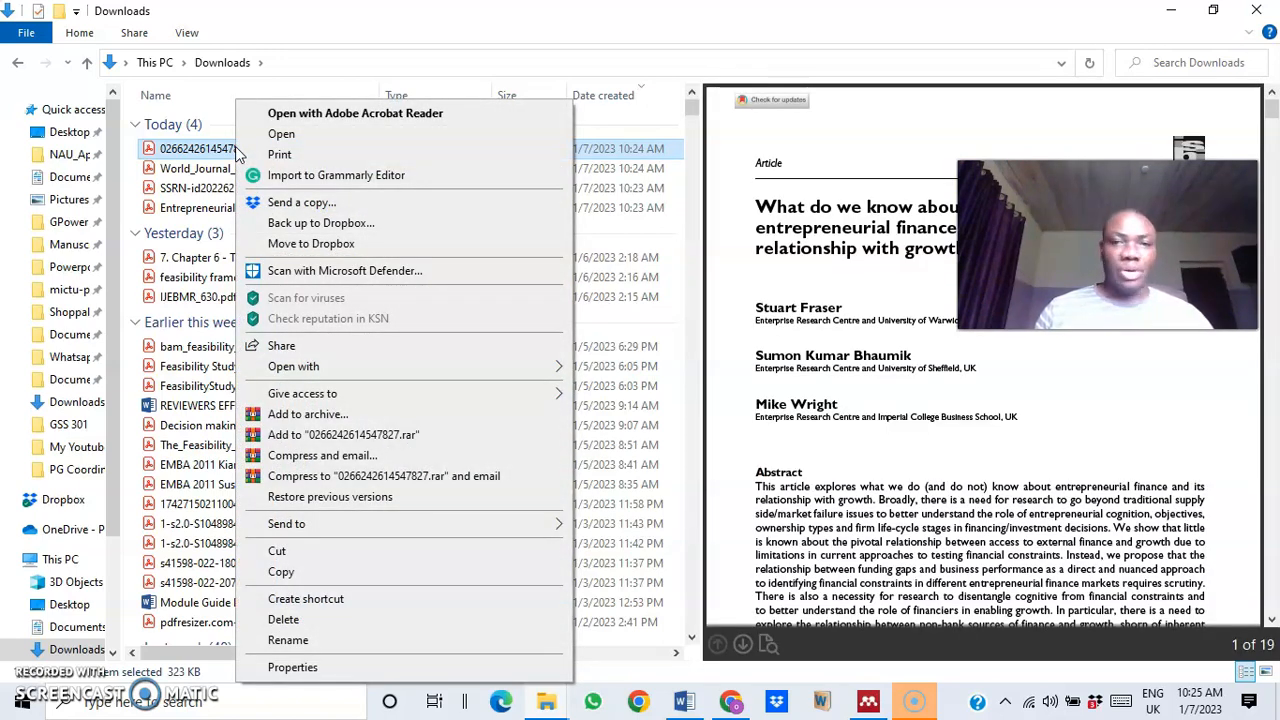
- Switch to Mendeley Desktop and add the four PDFs downloaded today from the Downloads folder to All Documents
{"action": "left_click", "coordinate": [868, 701]}
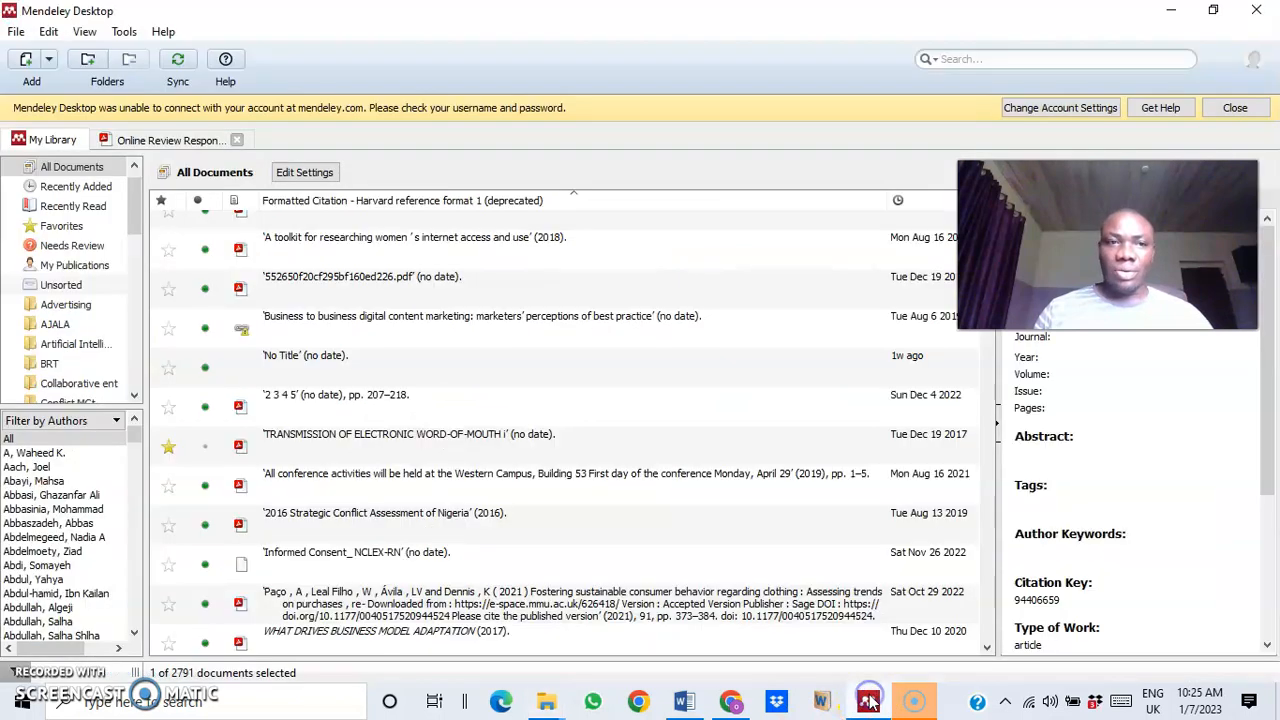
{"action": "left_click", "coordinate": [13, 30]}
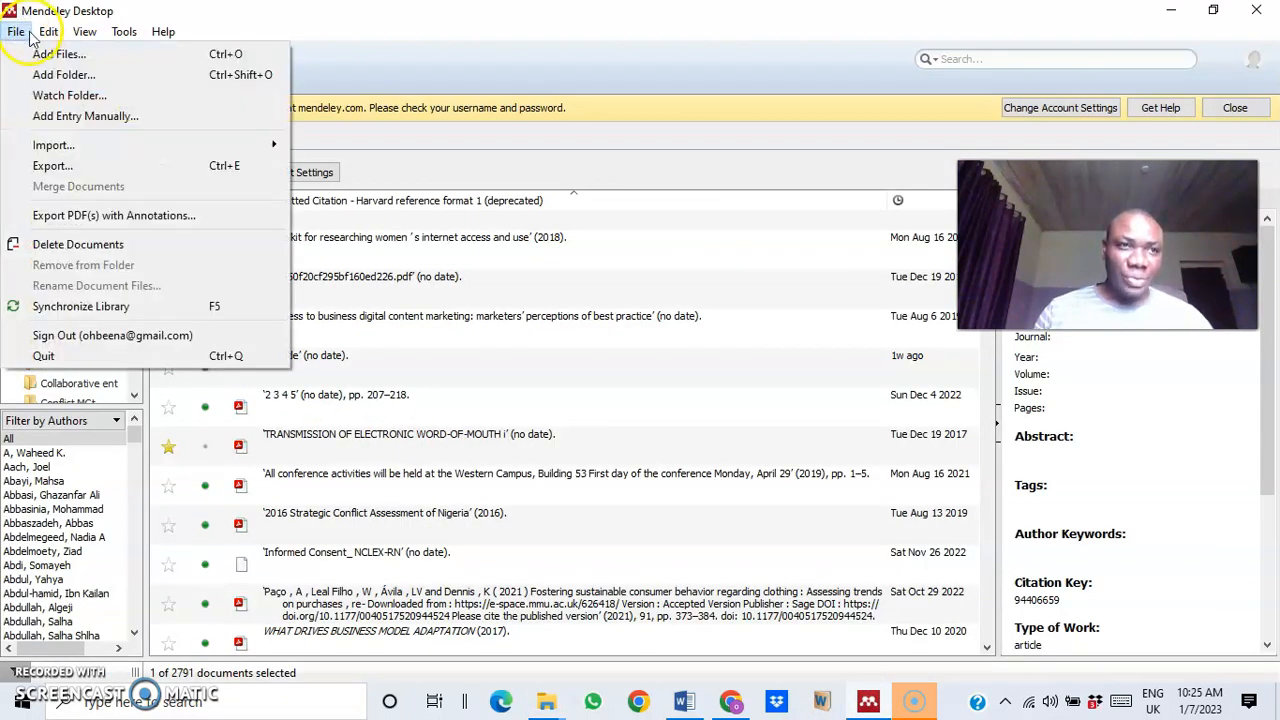
{"action": "left_click", "coordinate": [460, 55]}
{"action": "left_click", "coordinate": [26, 60]}
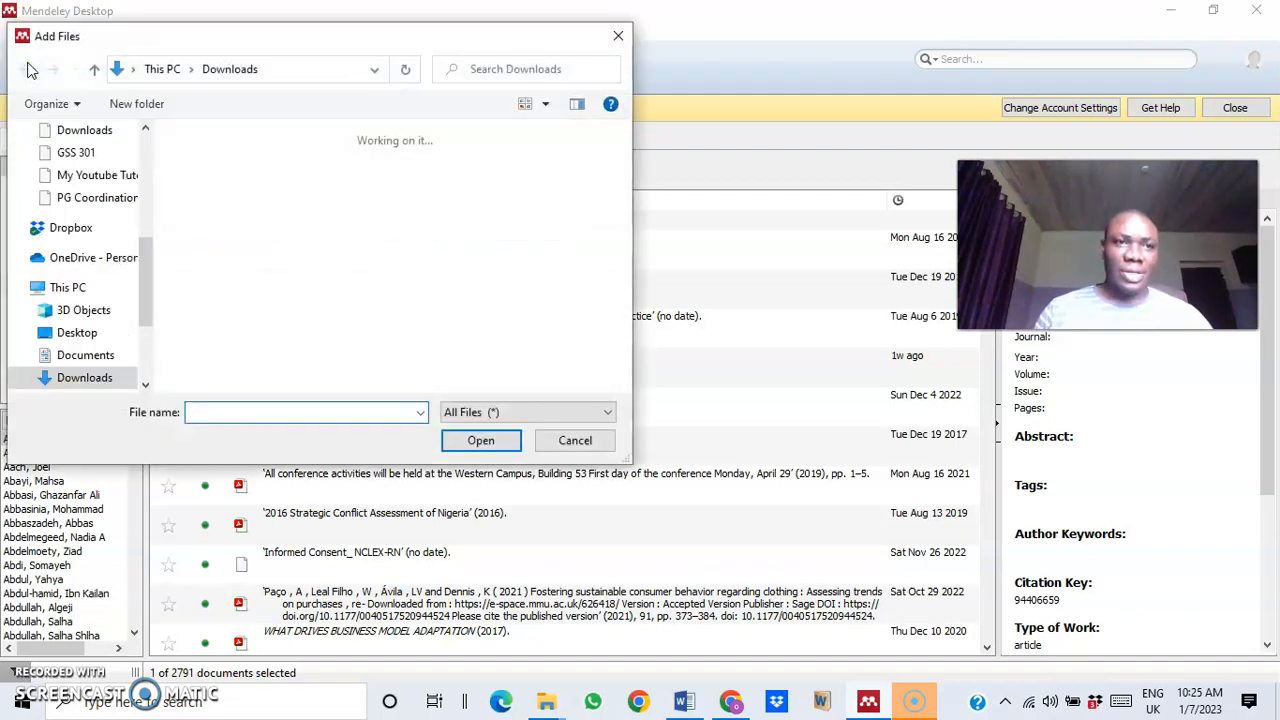
{"action": "left_click", "coordinate": [72, 134]}
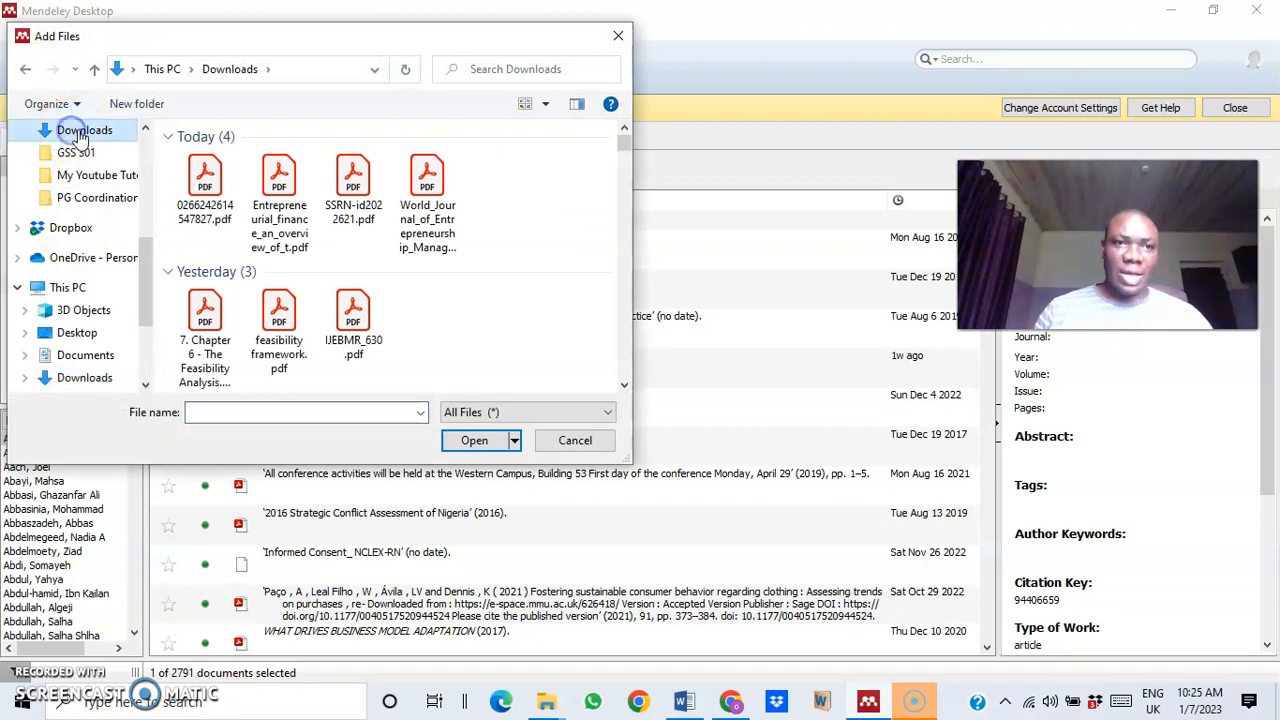
{"action": "left_click", "coordinate": [204, 170]}
{"action": "left_click", "coordinate": [450, 162], "text": "shift"}
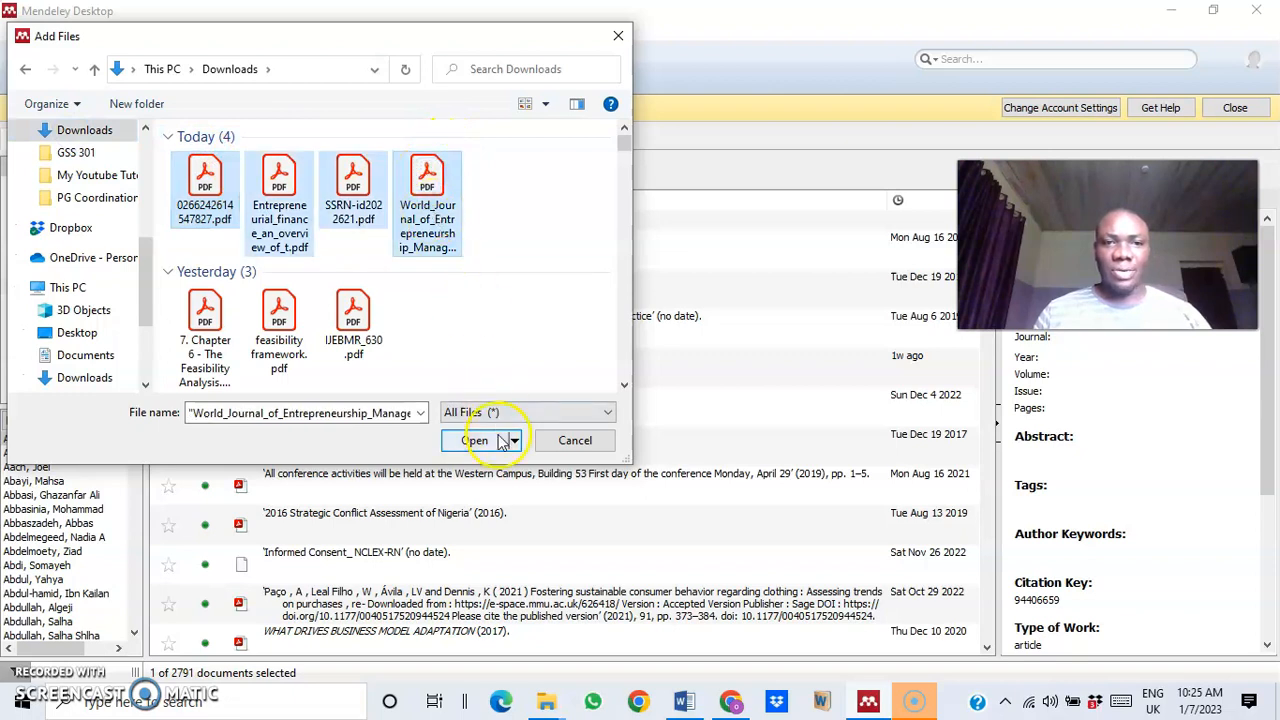
{"action": "left_click", "coordinate": [475, 440]}
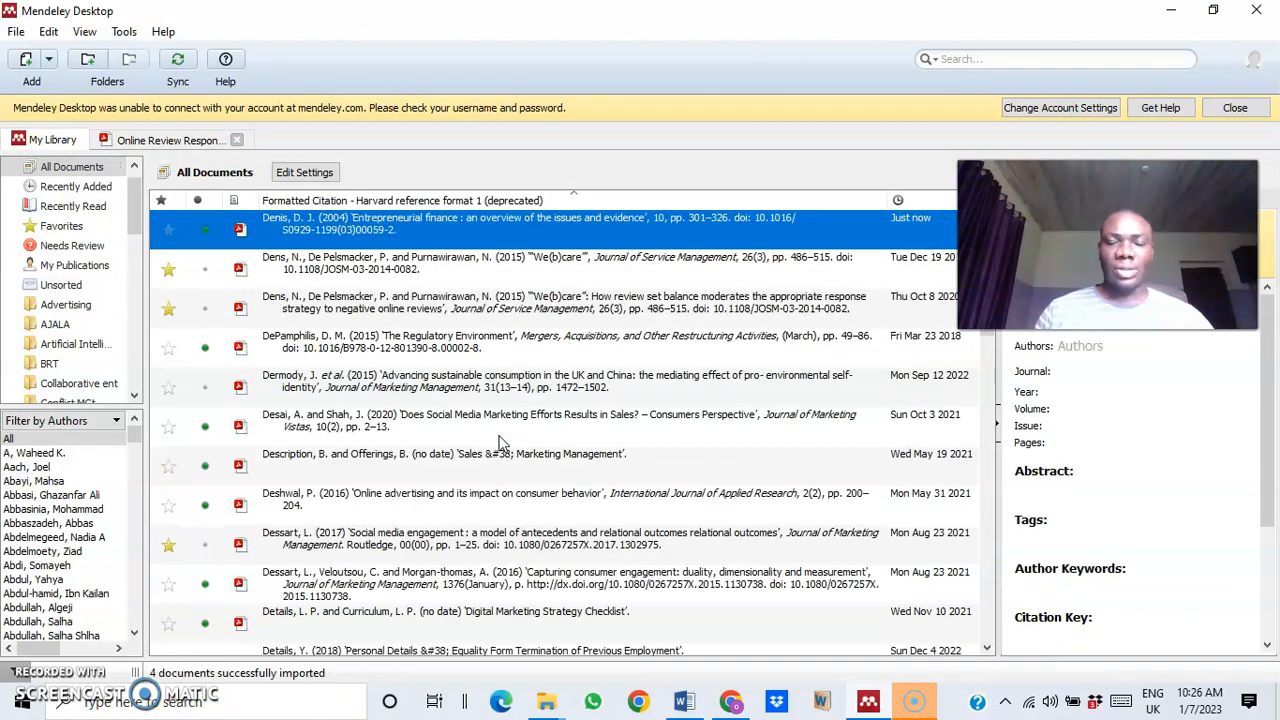
- Create a new library folder named "Entrepreneurial finacing#"
{"action": "scroll", "coordinate": [500, 438], "scroll_direction": "up", "scroll_amount": 5}
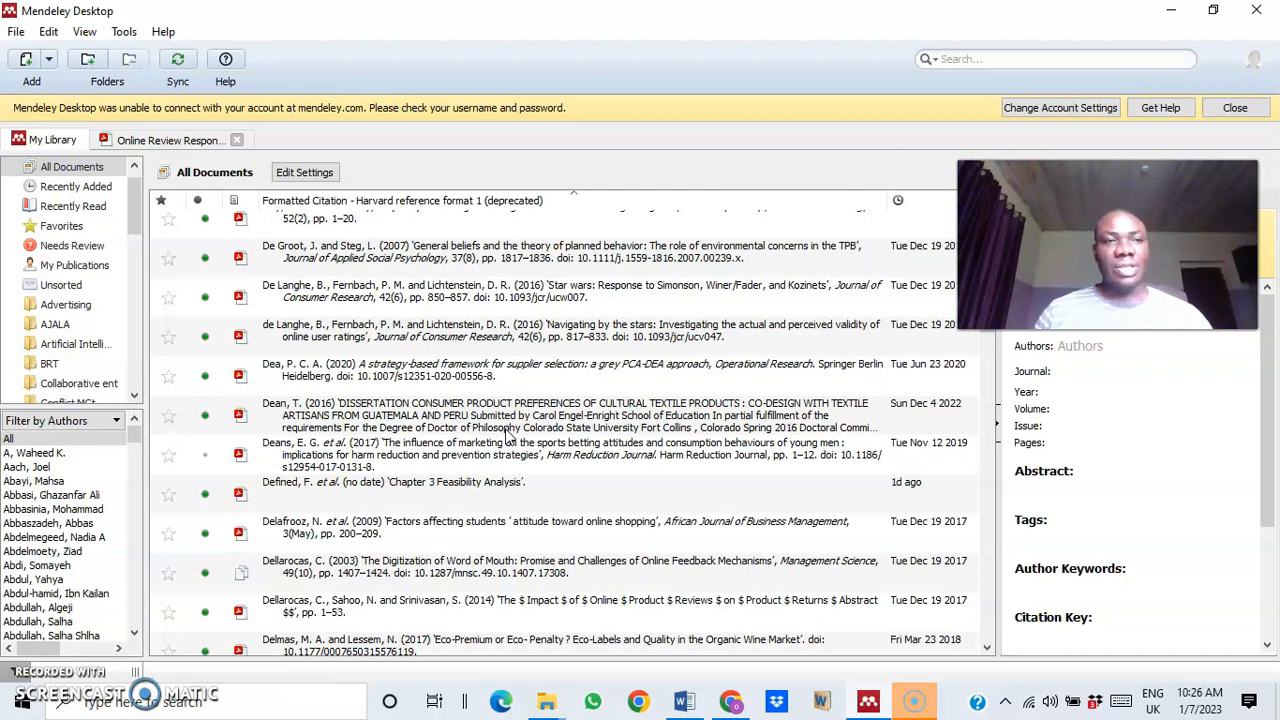
{"action": "left_click", "coordinate": [135, 397]}
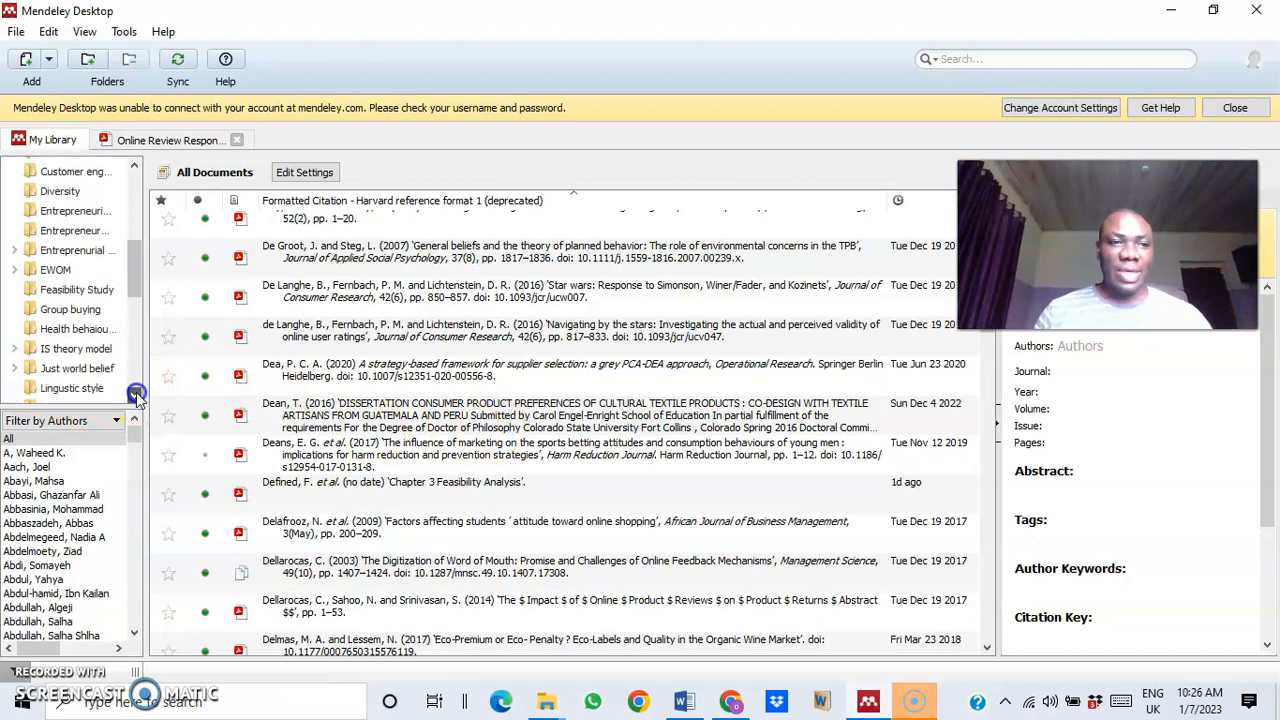
{"action": "left_click_drag", "start_coordinate": [134, 306], "coordinate": [118, 385]}
{"action": "left_click", "coordinate": [76, 258]}
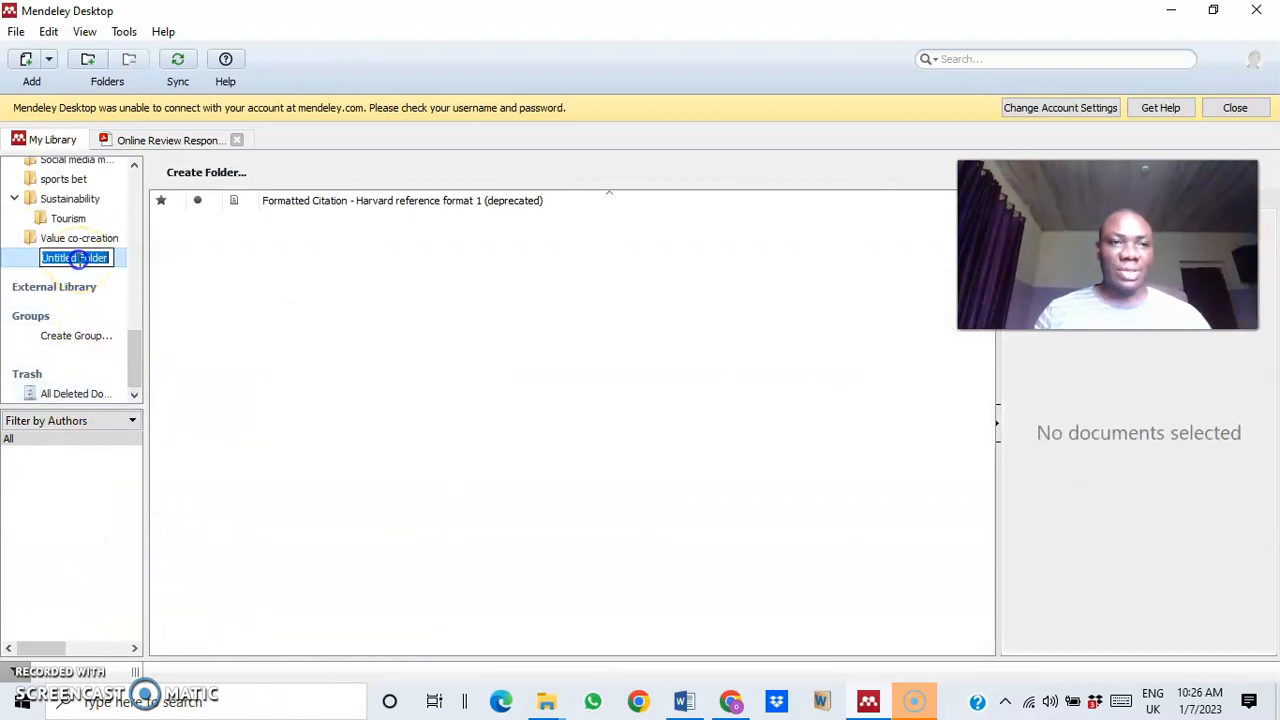
{"action": "type", "text": "Entrepr"}
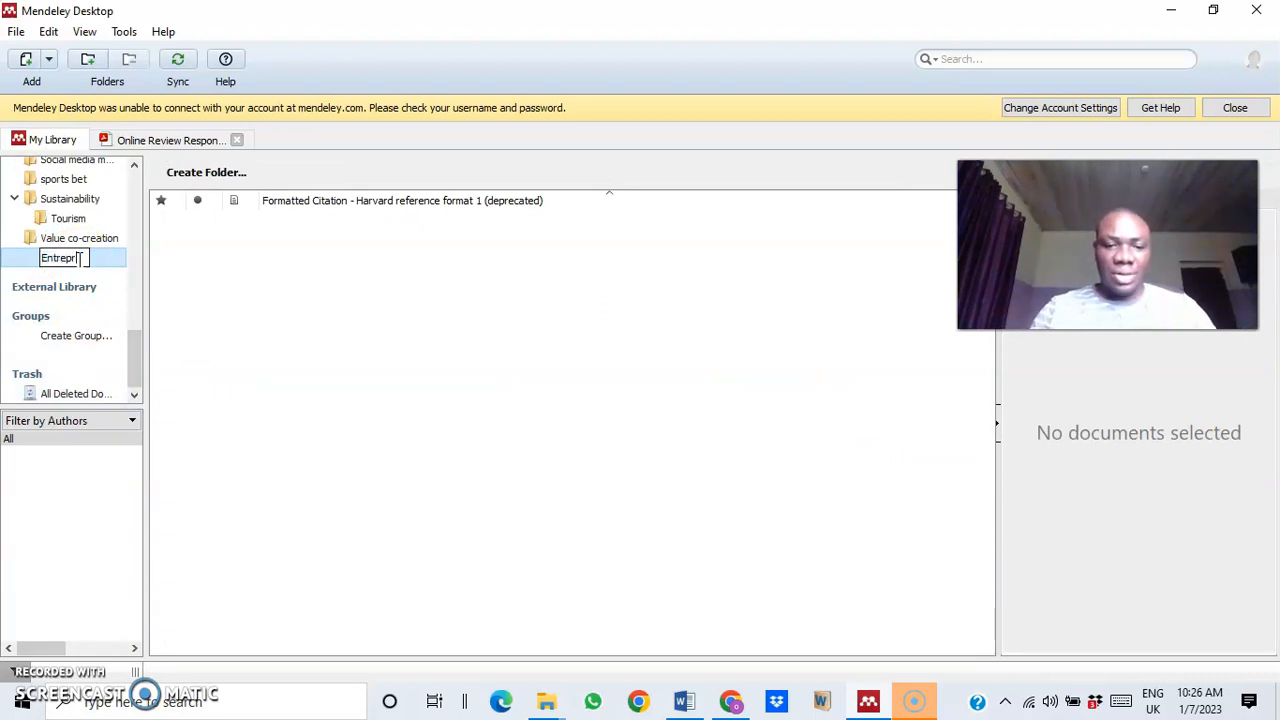
{"action": "type", "text": "eneurial final"}
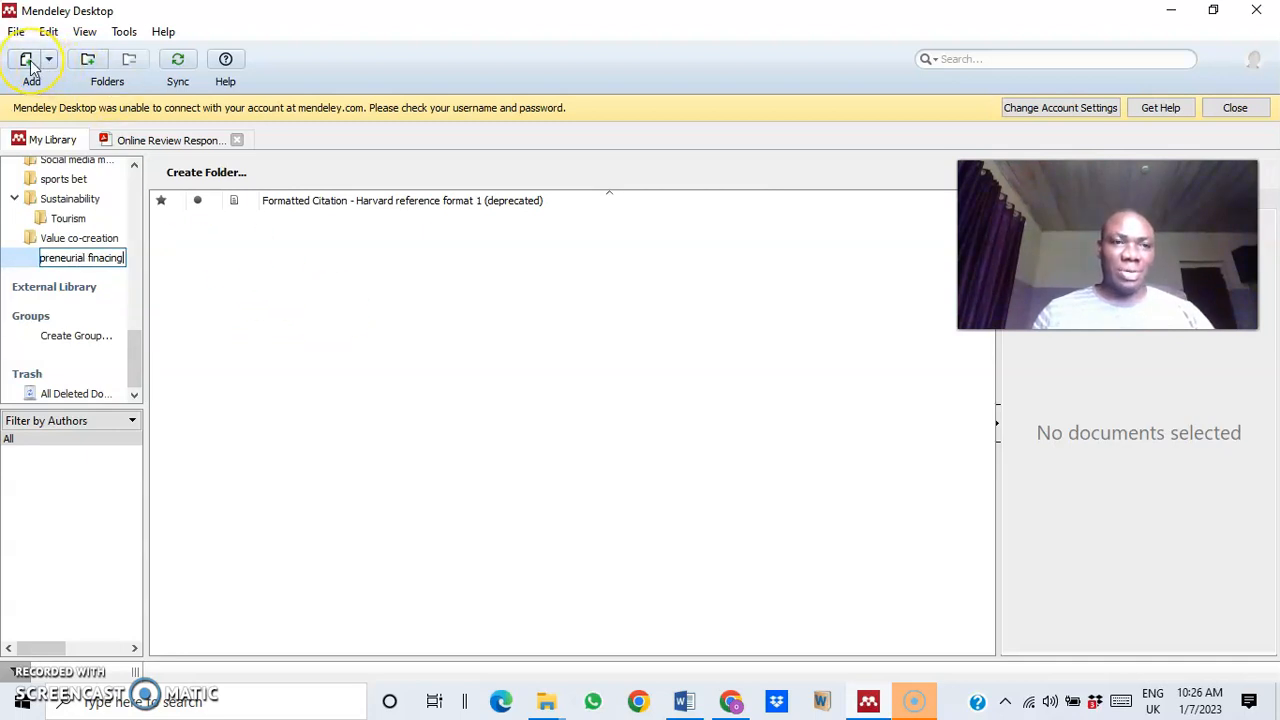
{"action": "left_click", "coordinate": [30, 258]}
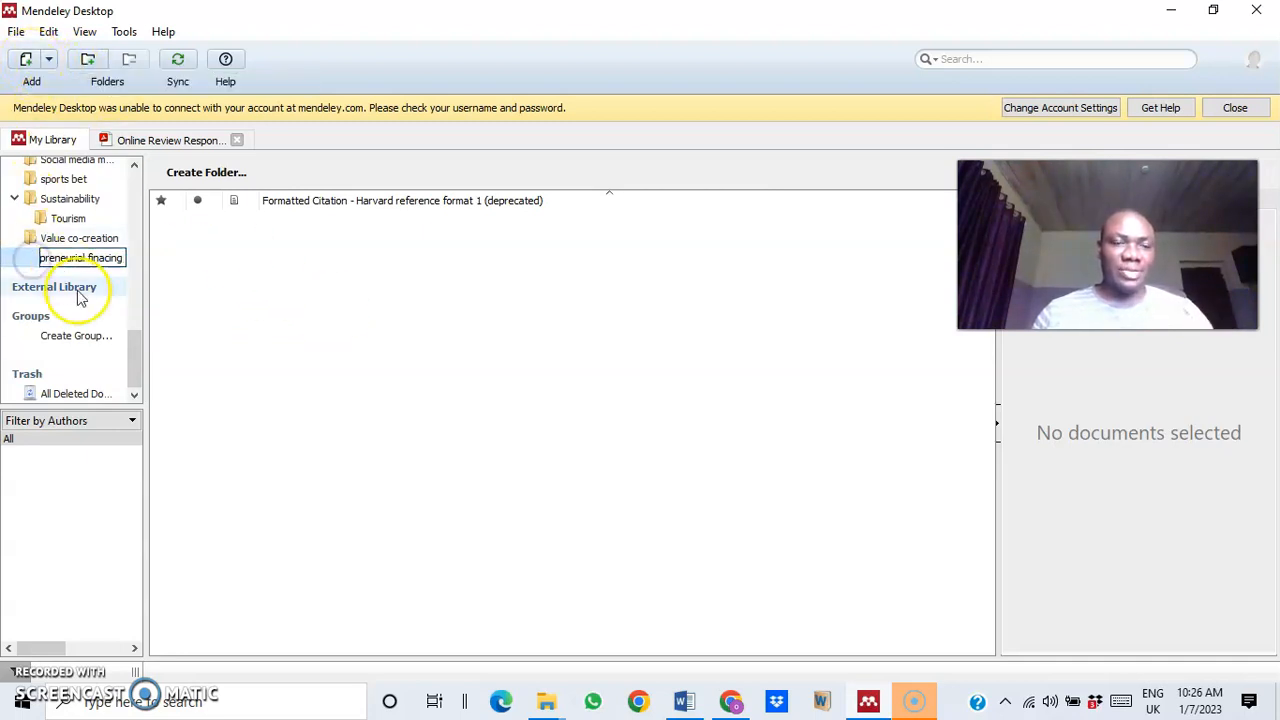
{"action": "left_click", "coordinate": [29, 259]}
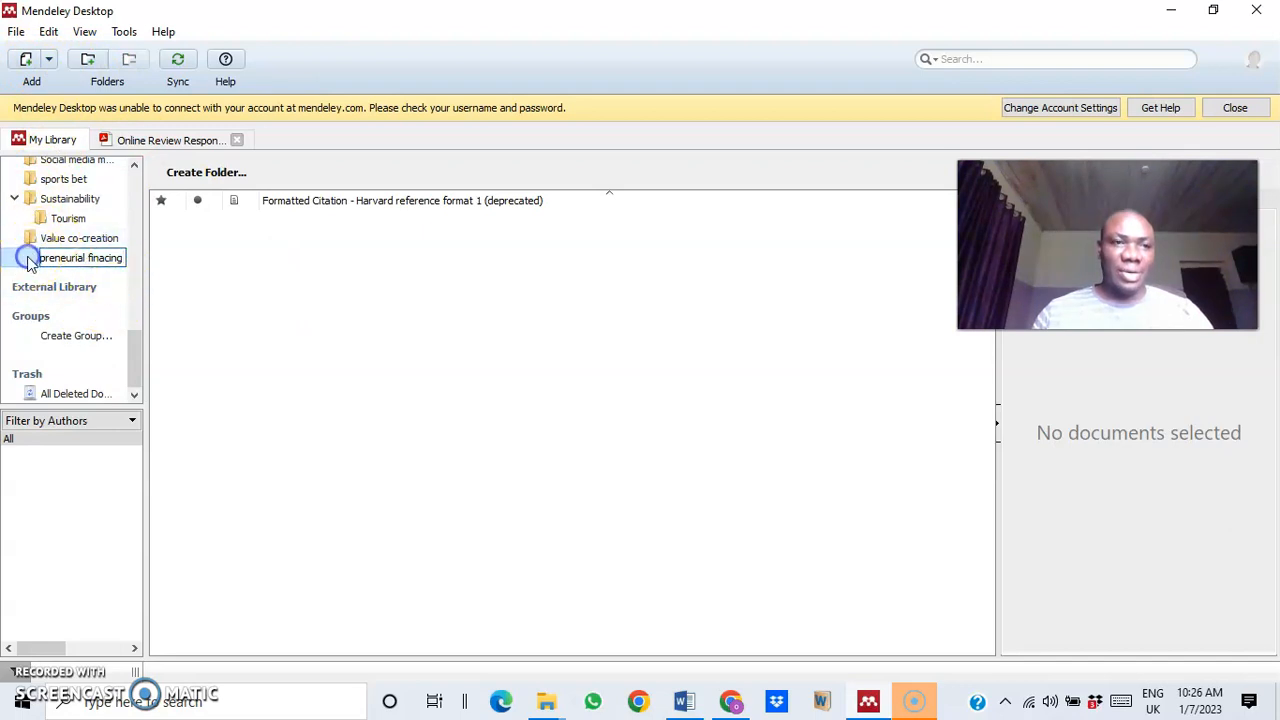
{"action": "type", "text": "#"}
{"action": "key", "text": "Return"}
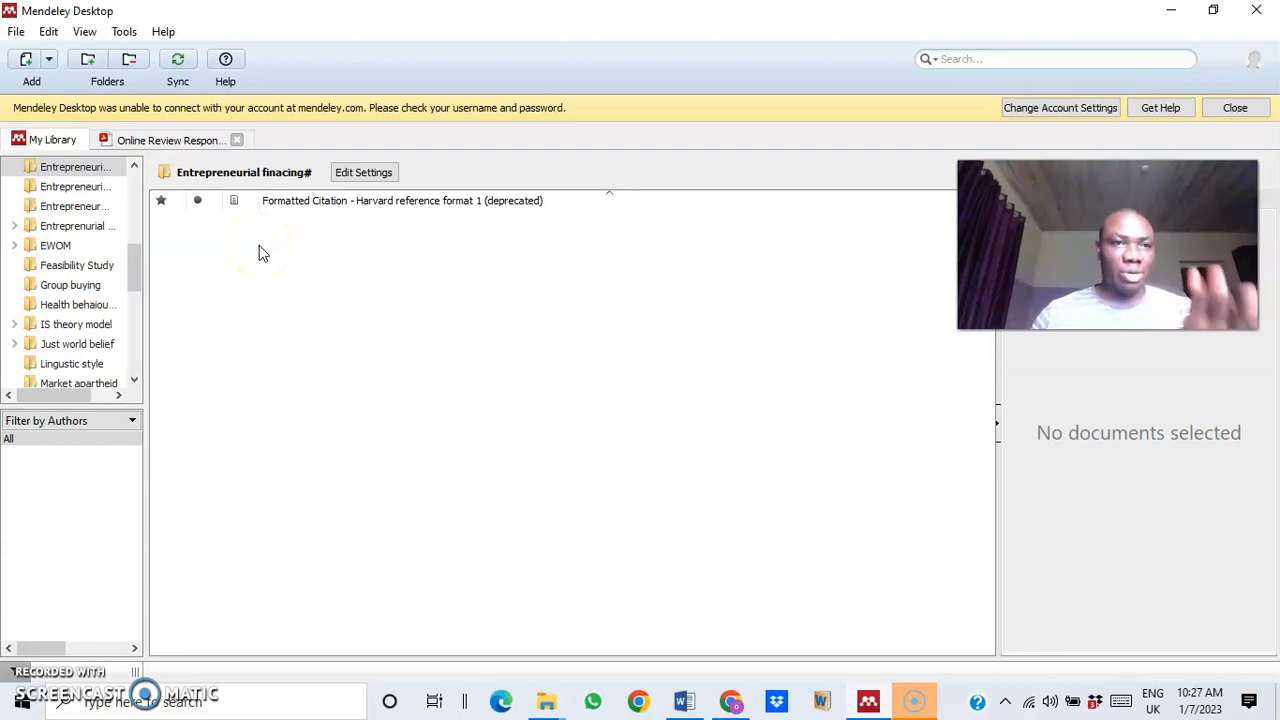
- Add the four PDFs downloaded today from Downloads to the "Entrepreneurial finacing#" folder
{"action": "left_click", "coordinate": [30, 62]}
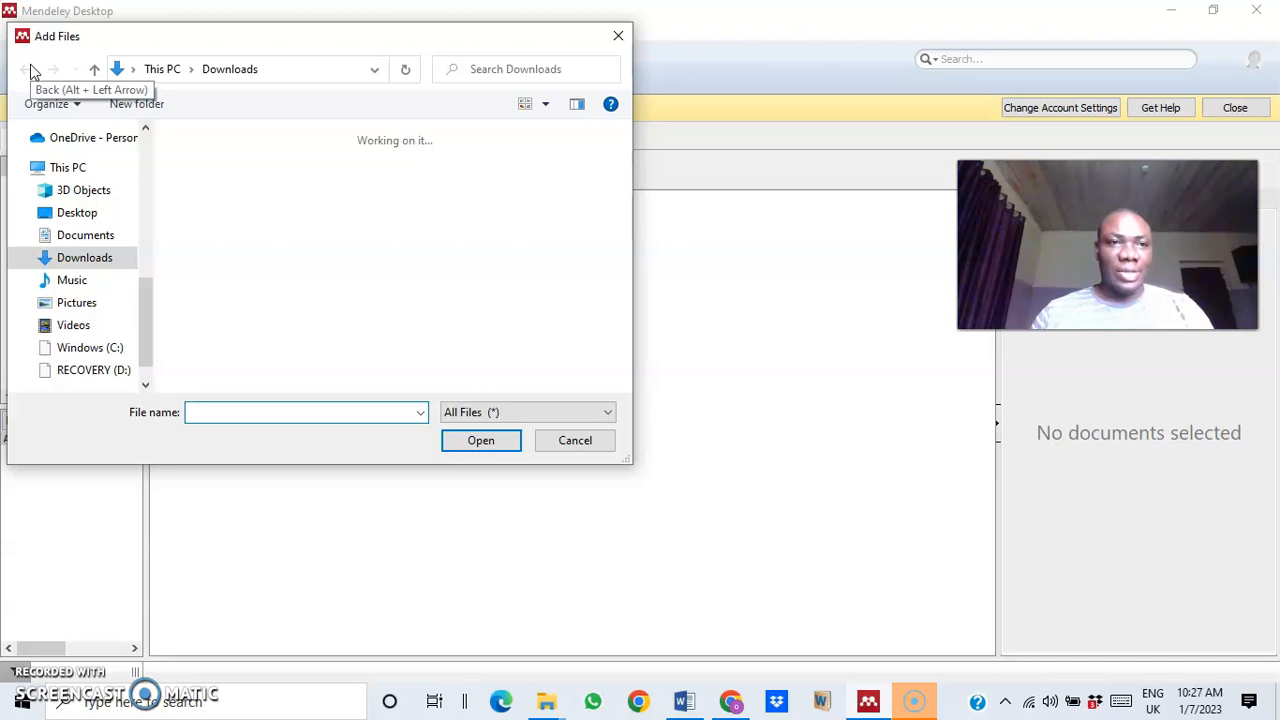
{"action": "left_click", "coordinate": [203, 182]}
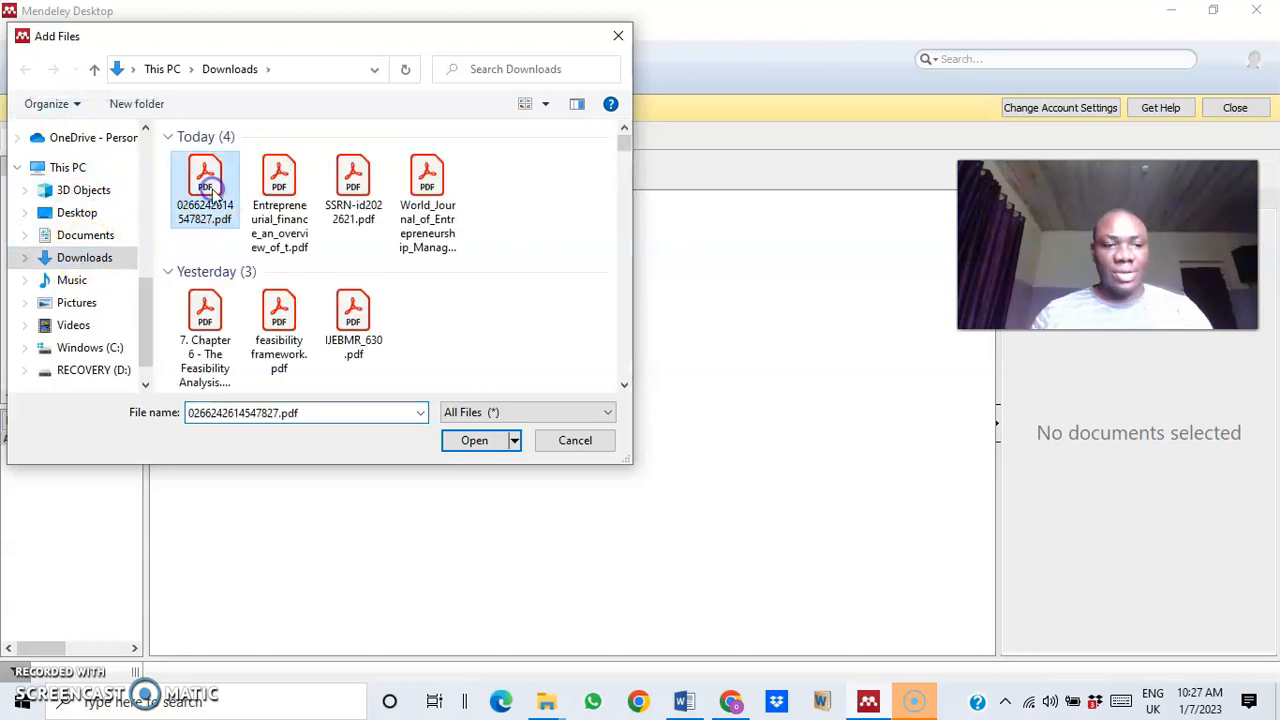
{"action": "left_click", "coordinate": [396, 195], "text": "shift"}
{"action": "left_click", "coordinate": [476, 442]}
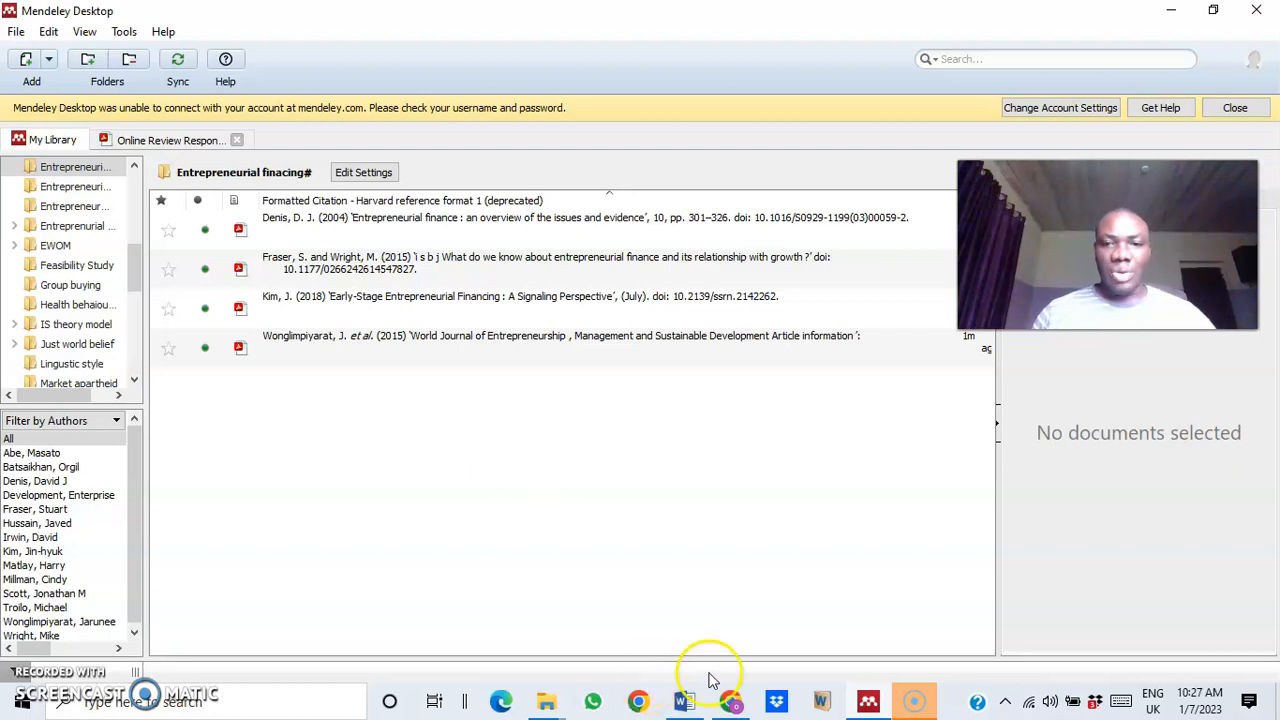
- Switch to the Downloads window in File Explorer and copy the four PDFs downloaded today
{"action": "mouse_move", "coordinate": [869, 702]}
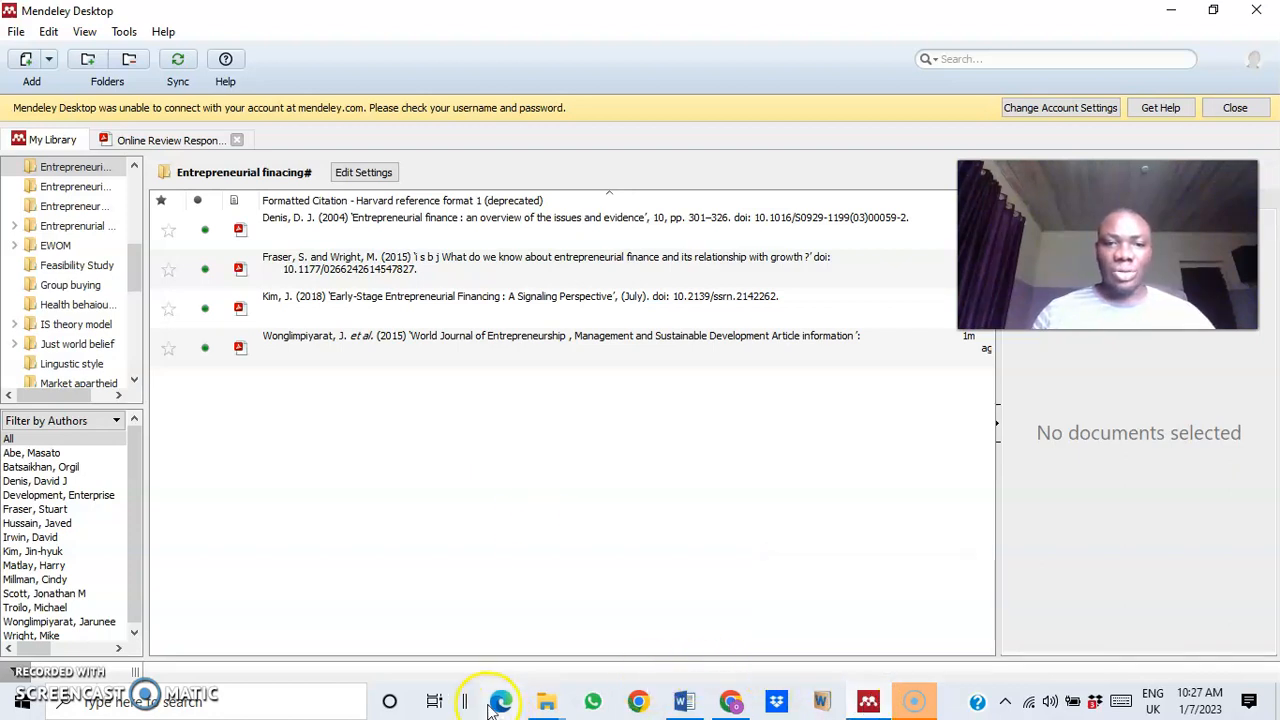
{"action": "mouse_move", "coordinate": [546, 705]}
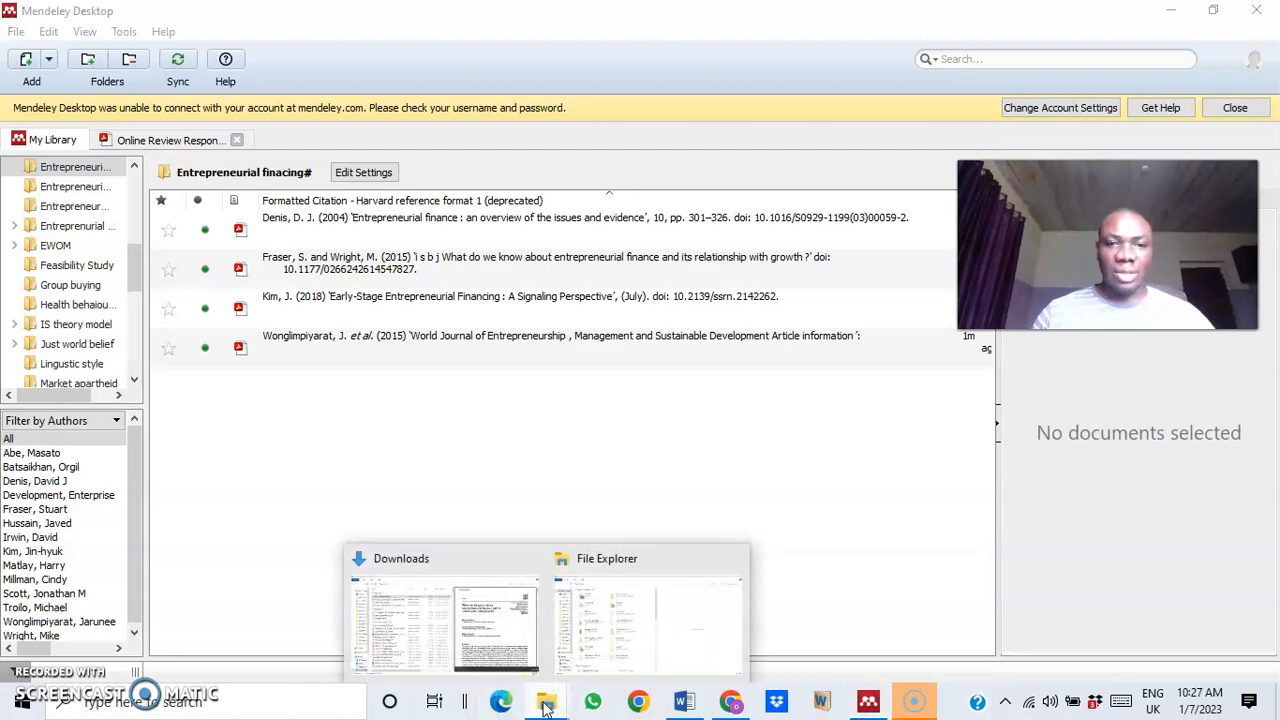
{"action": "mouse_move", "coordinate": [593, 662]}
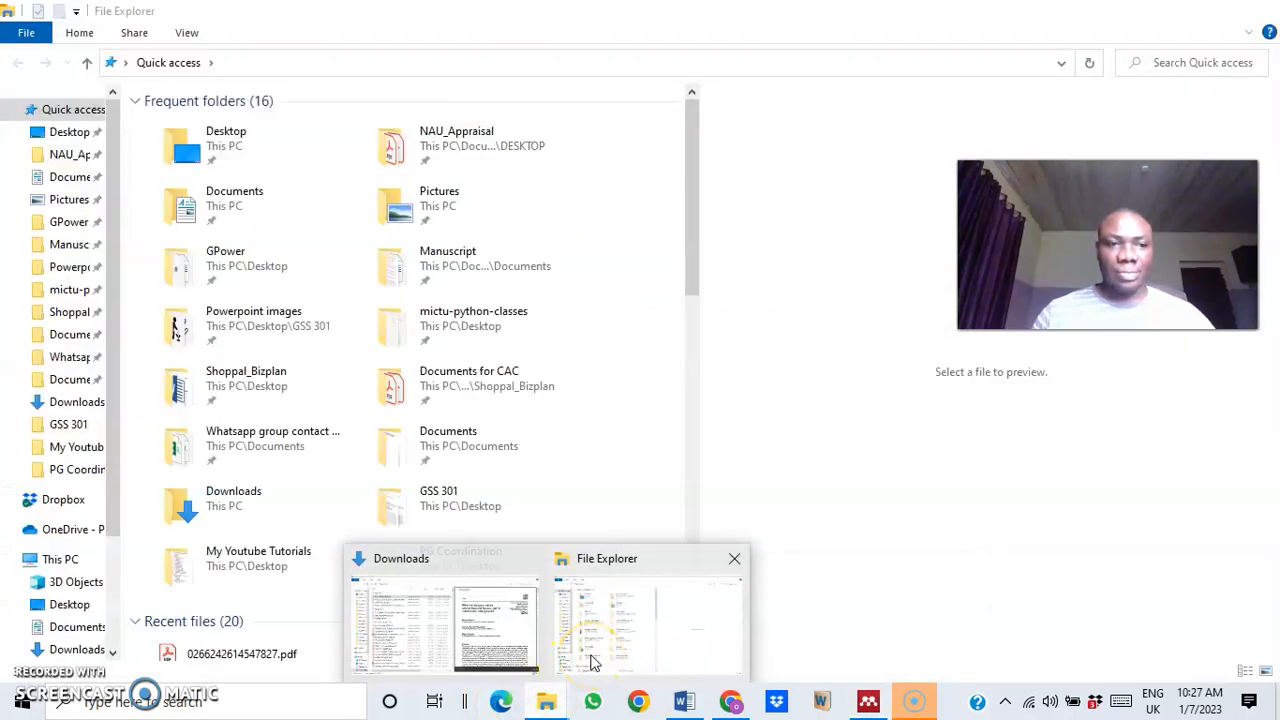
{"action": "left_click", "coordinate": [472, 628]}
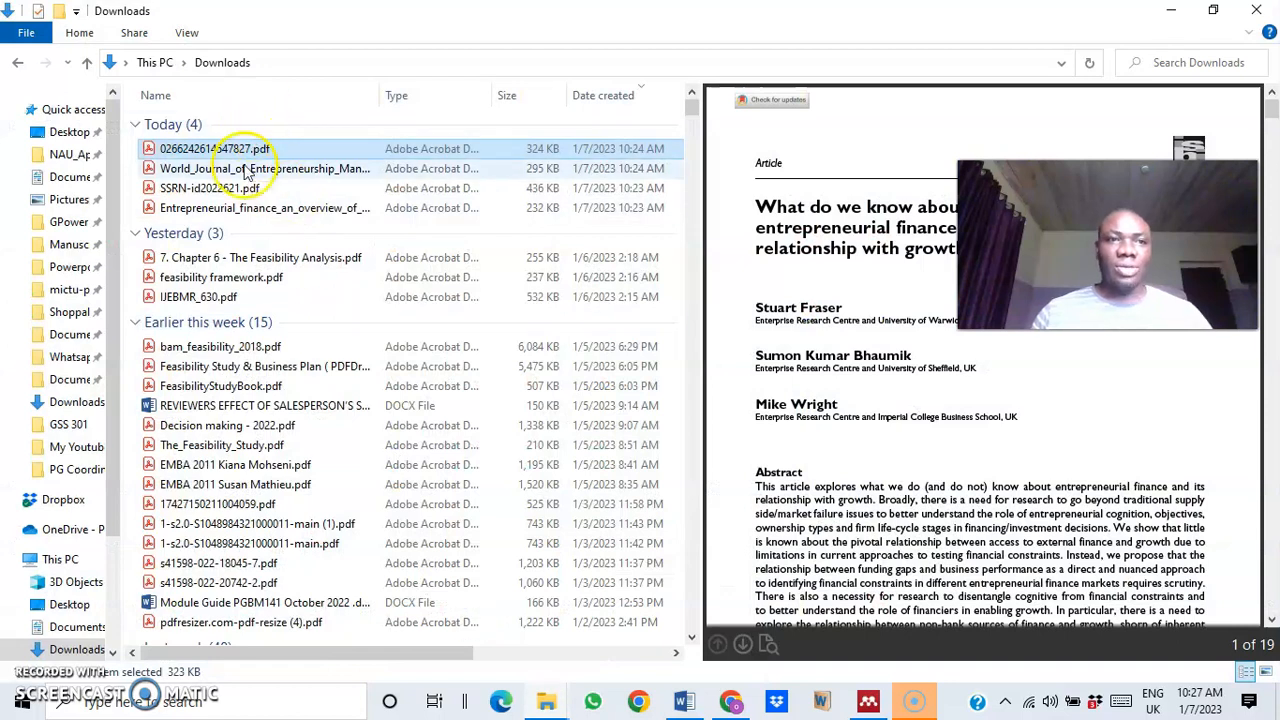
{"action": "left_click", "coordinate": [240, 148]}
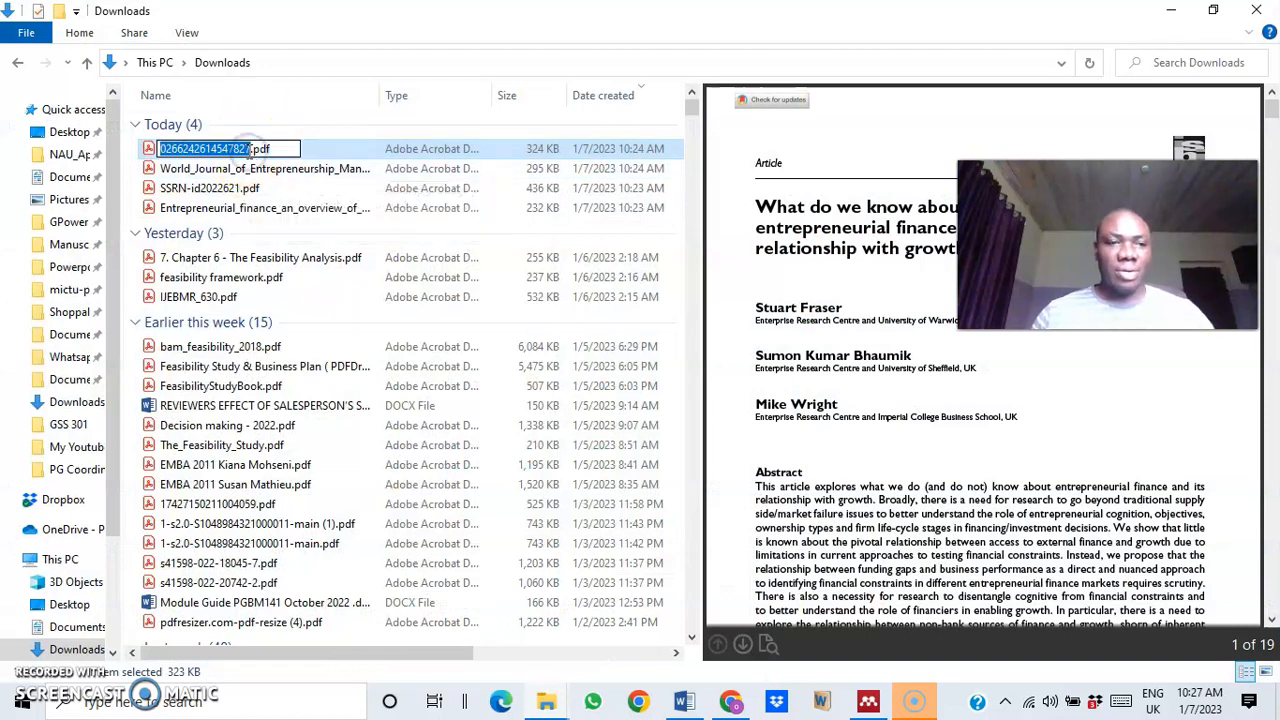
{"action": "left_click", "coordinate": [144, 149]}
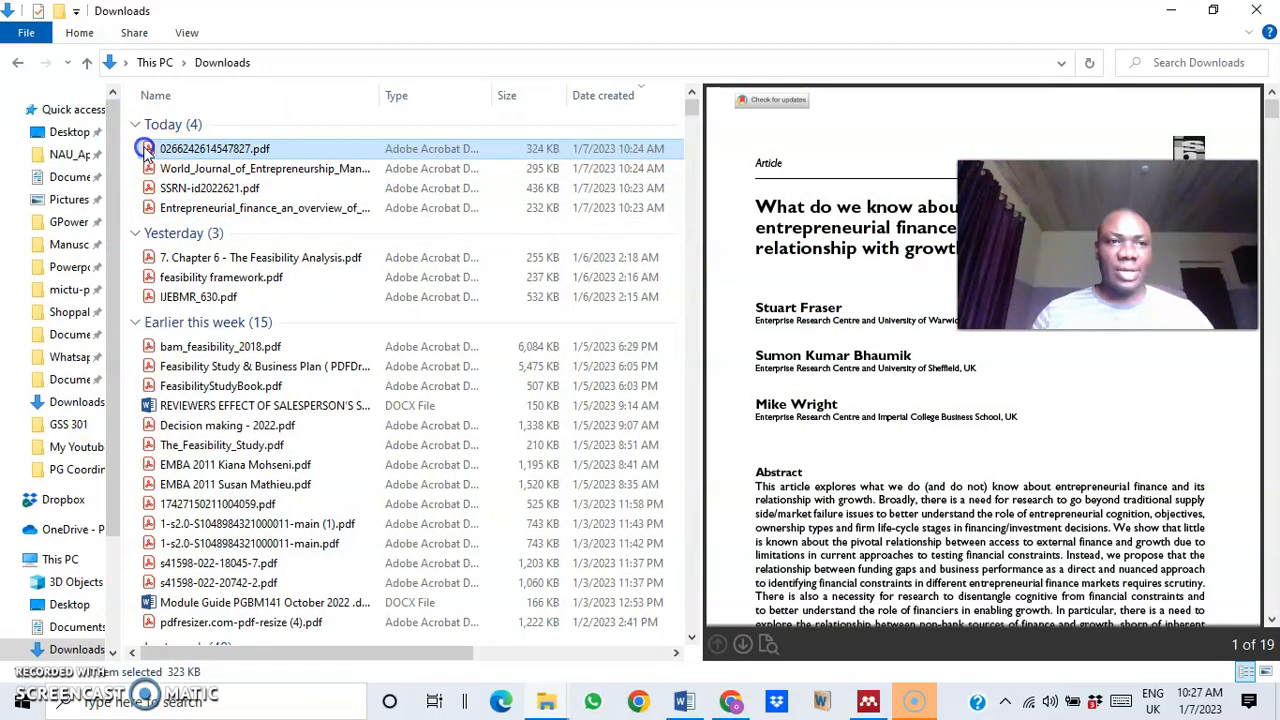
{"action": "left_click", "coordinate": [203, 217], "text": "shift"}
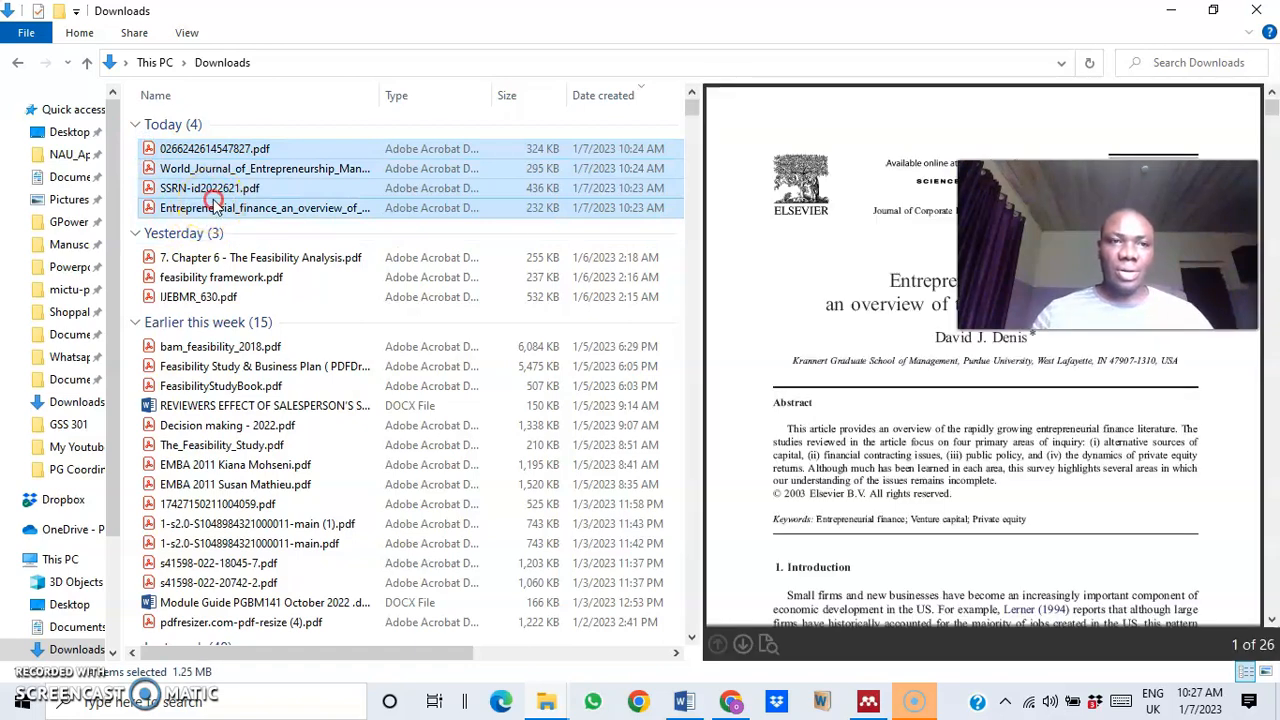
{"action": "right_click", "coordinate": [214, 208]}
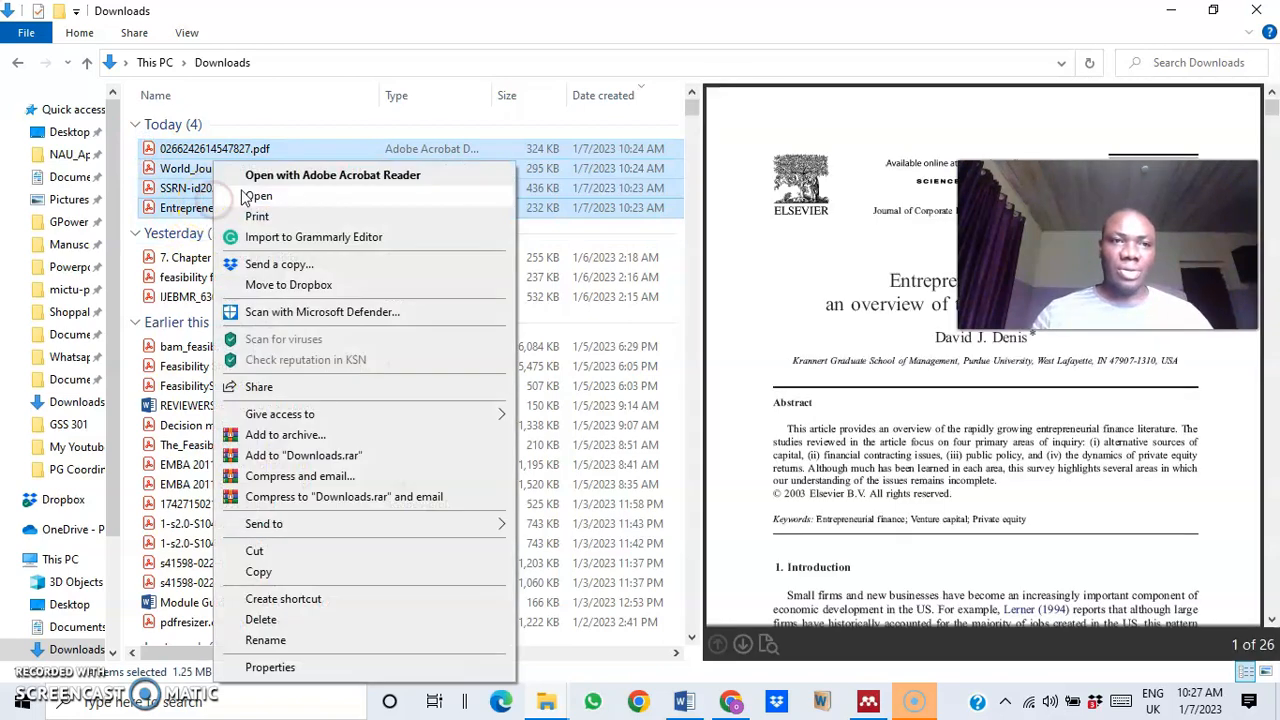
{"action": "left_click", "coordinate": [271, 577]}
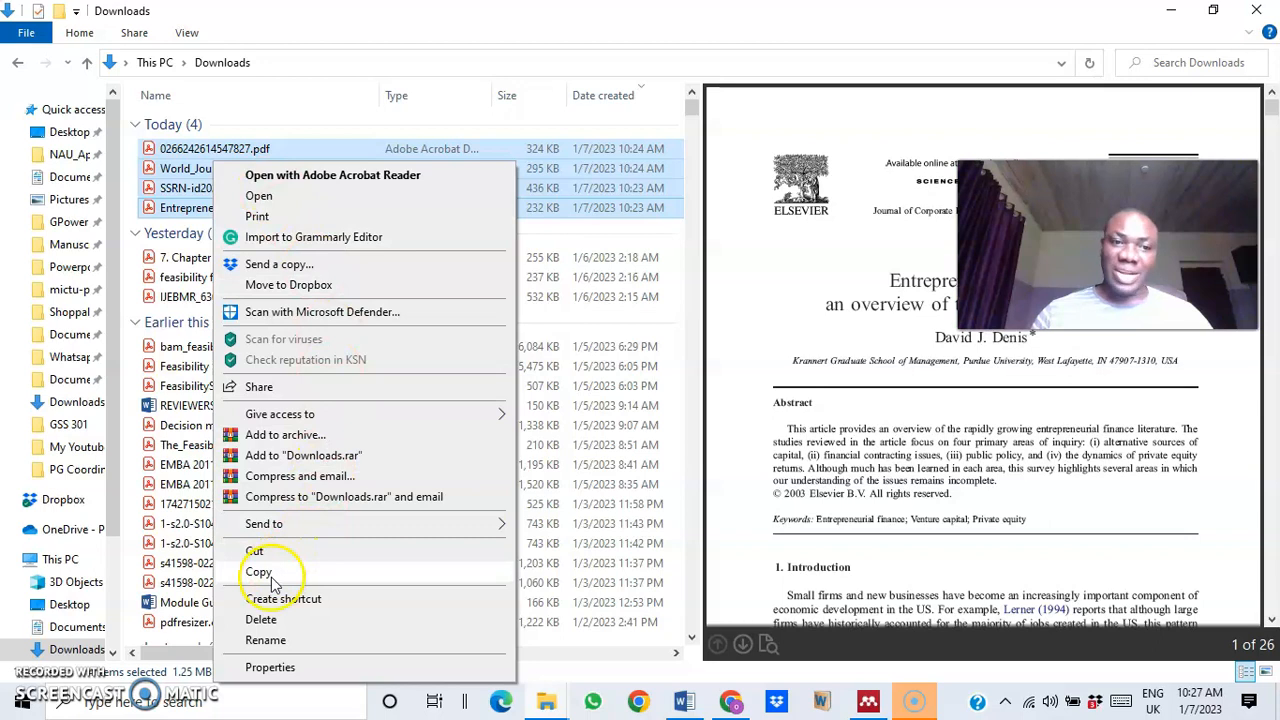
- Return to Mendeley Desktop and try to paste the copied PDFs into the "Entrepreneurial finacing#" document list
{"action": "left_click", "coordinate": [868, 703]}
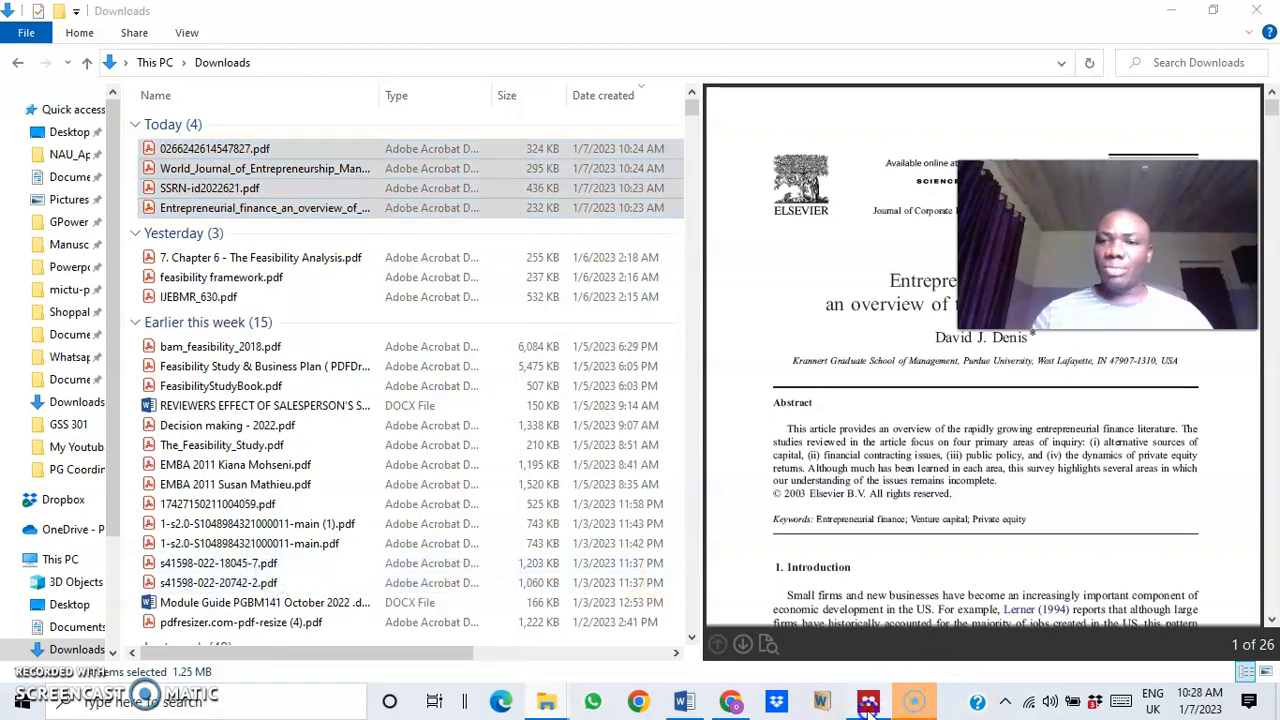
{"action": "right_click", "coordinate": [435, 495]}
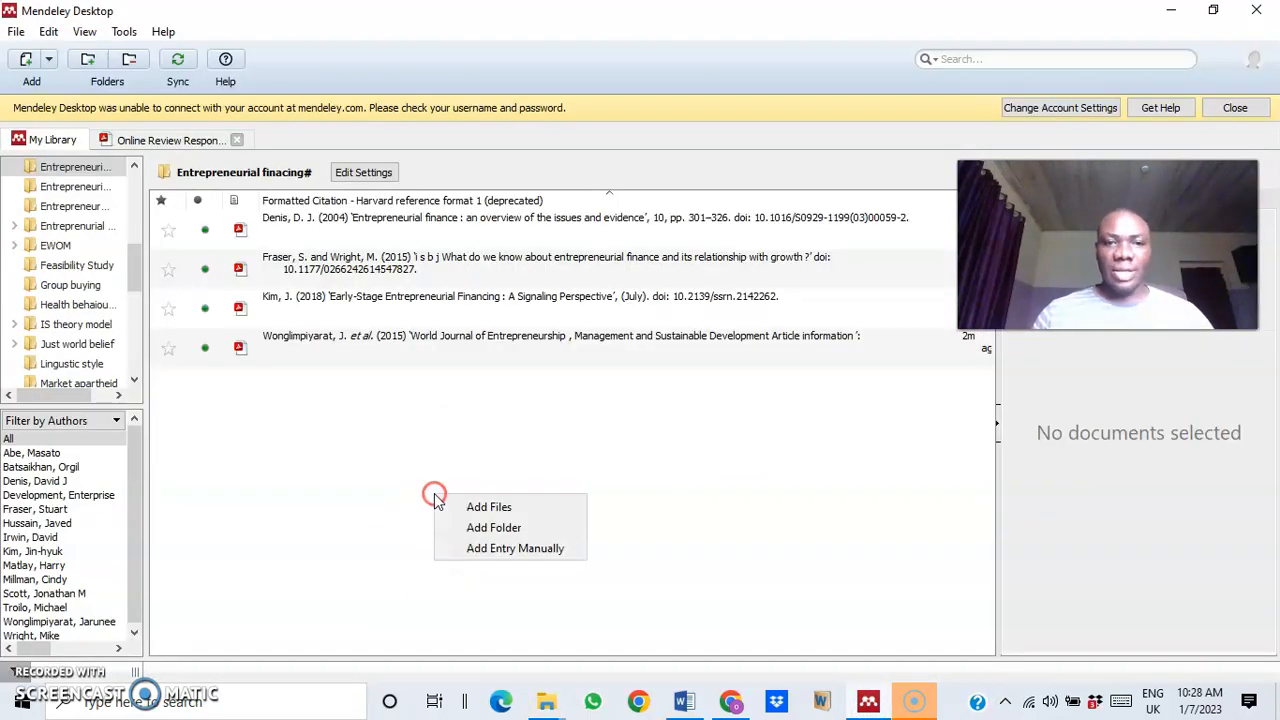
{"action": "left_click", "coordinate": [435, 432]}
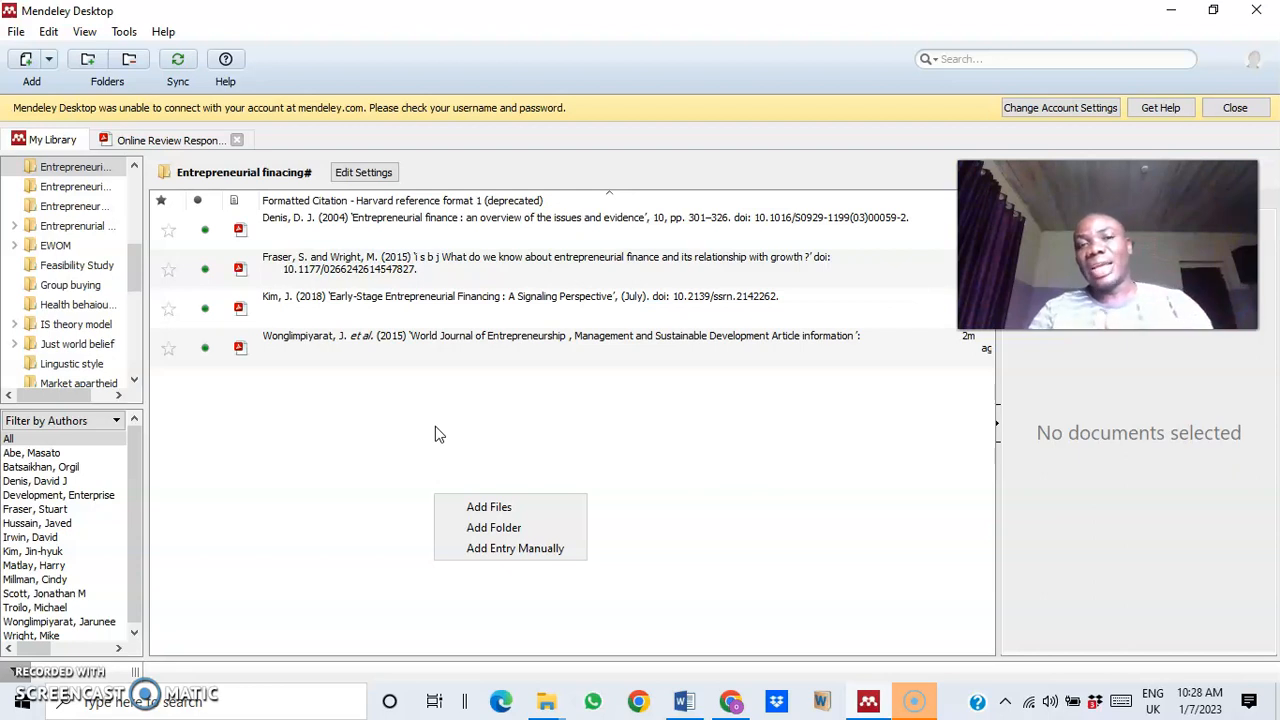
- Select all documents in the "Entrepreneurial finacing#" list and check the source PDFs in the Downloads window of File Explorer
{"action": "left_click", "coordinate": [435, 427]}
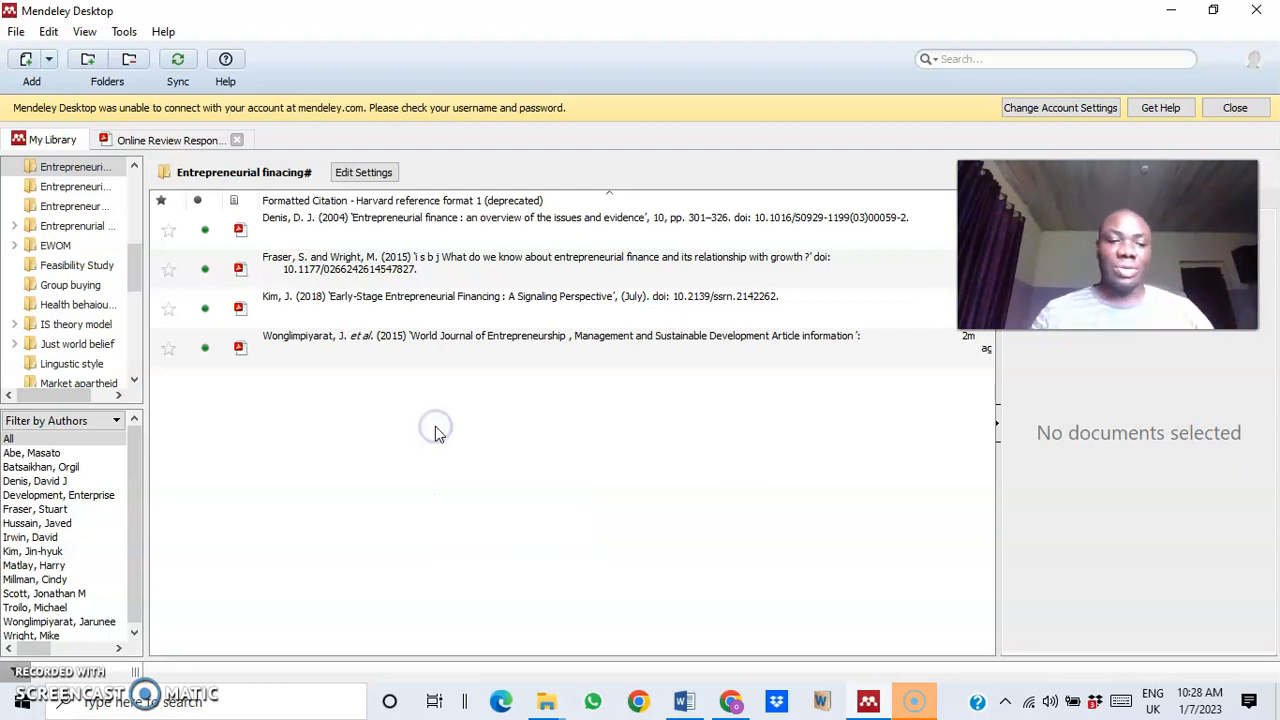
{"action": "key", "text": "ctrl+a"}
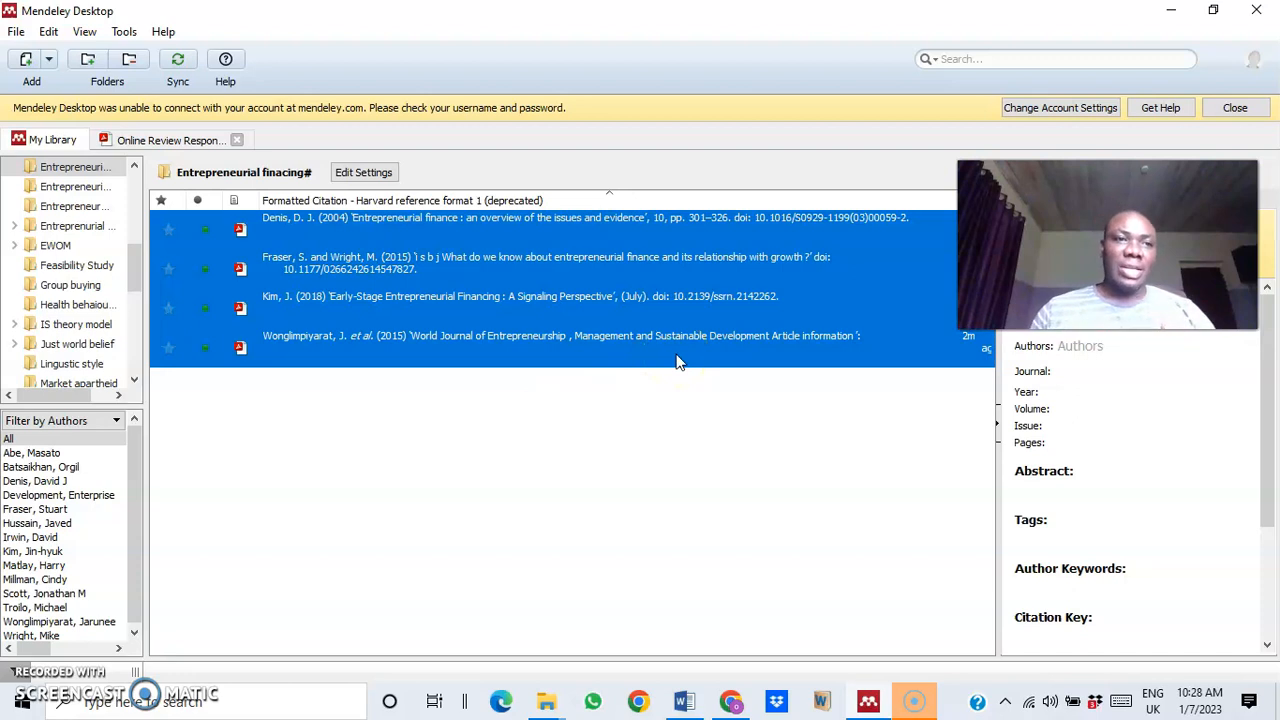
{"action": "left_click", "coordinate": [546, 700]}
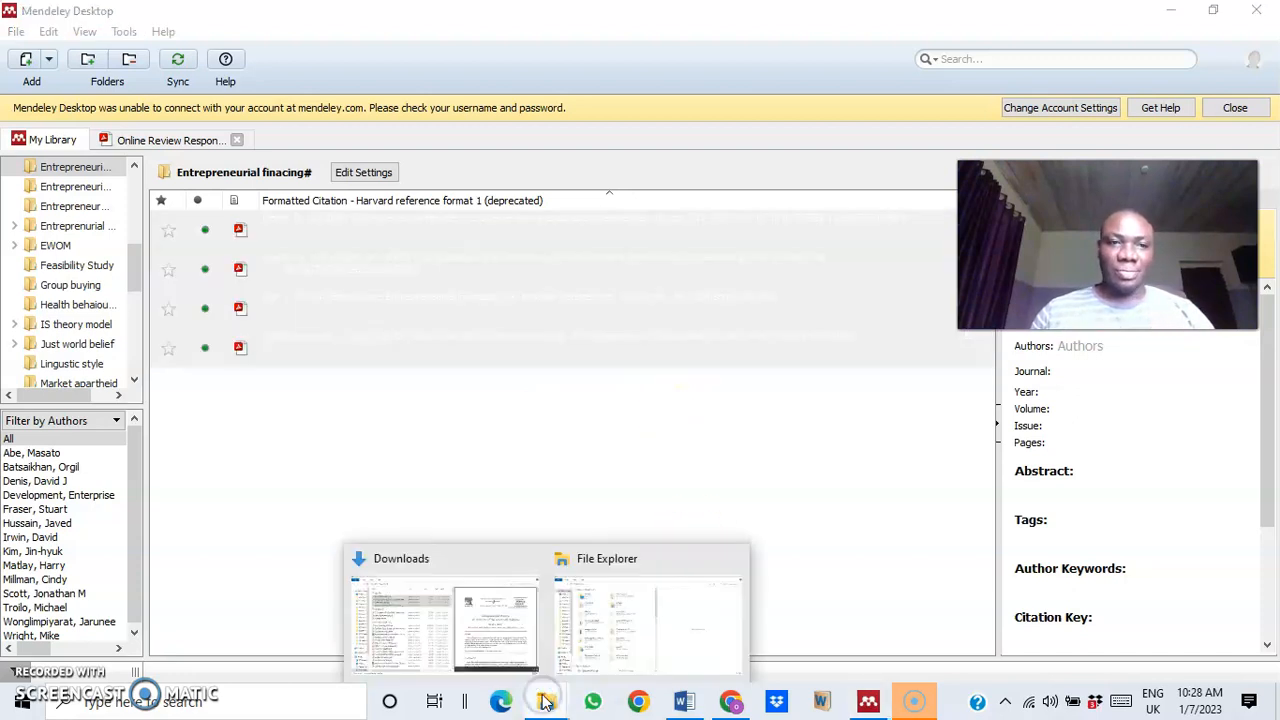
{"action": "left_click", "coordinate": [502, 640]}
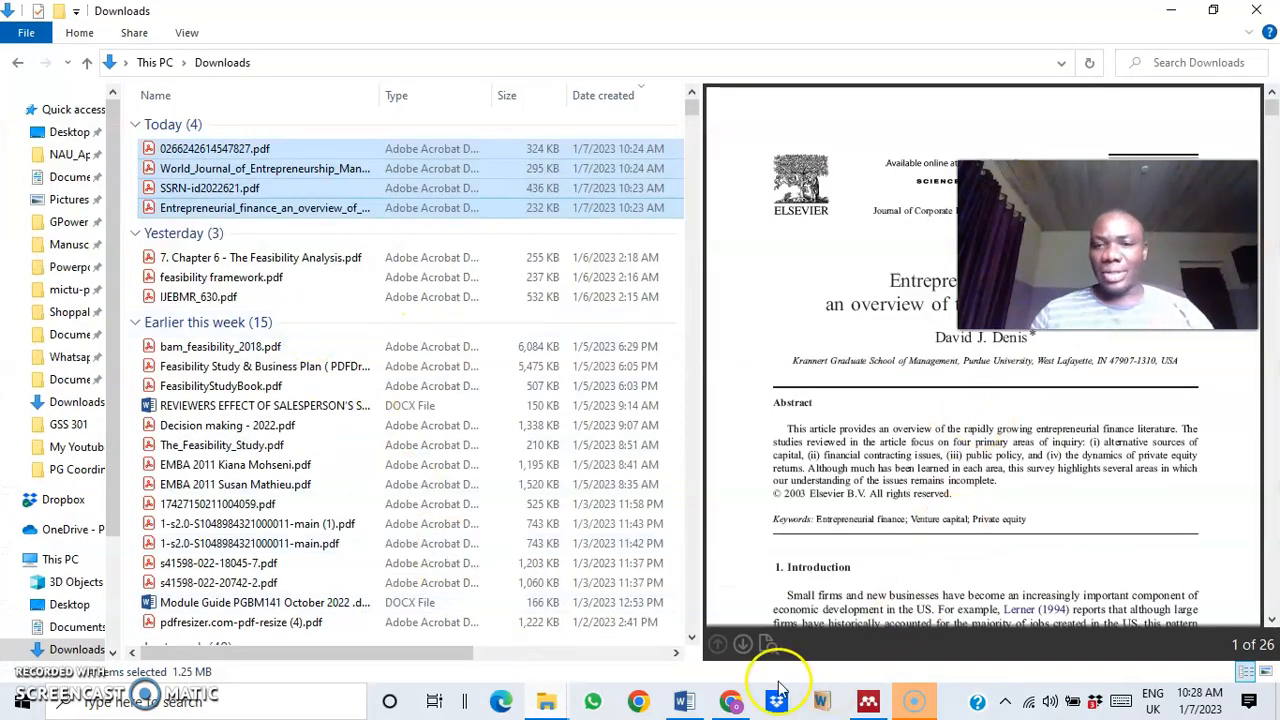
- Switch to Chrome and download the google.com PDF of "Entrepreneurial finance: Unifying themes and future directions" from the Google Scholar results
{"action": "left_click", "coordinate": [733, 703]}
{"action": "left_click", "coordinate": [17, 48]}
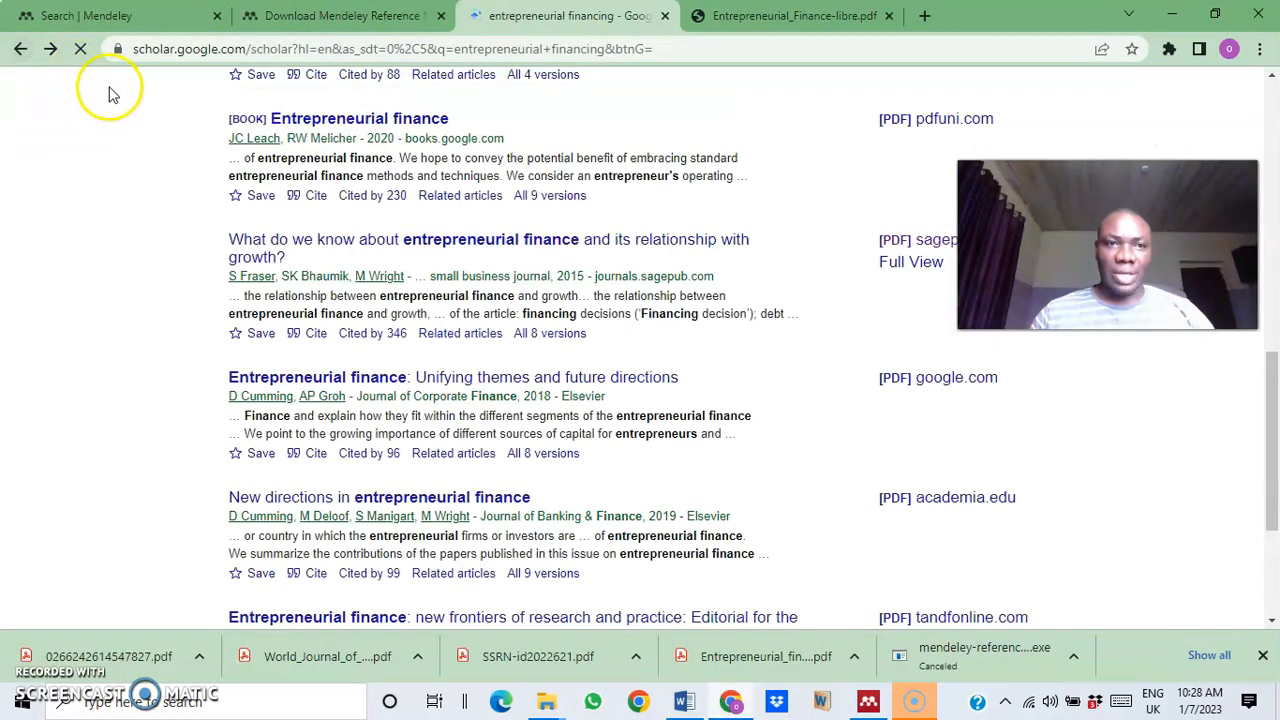
{"action": "scroll", "coordinate": [514, 410], "scroll_direction": "down", "scroll_amount": 1}
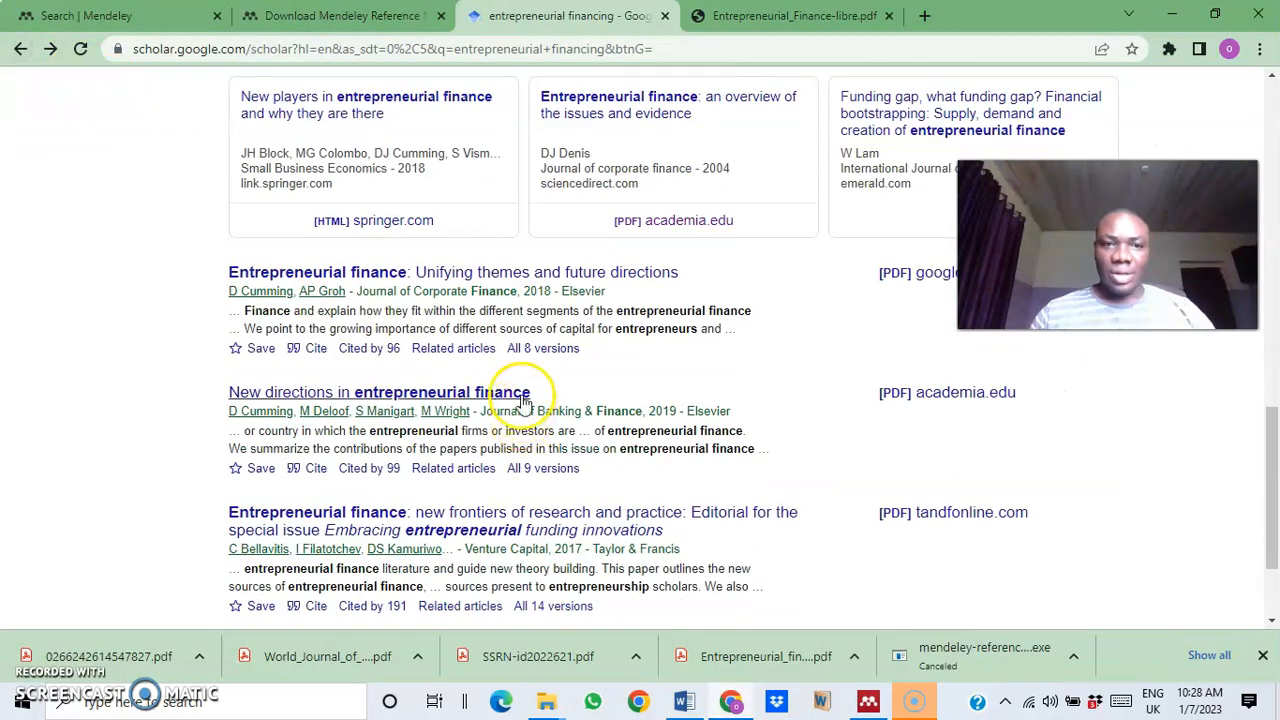
{"action": "left_click", "coordinate": [503, 274]}
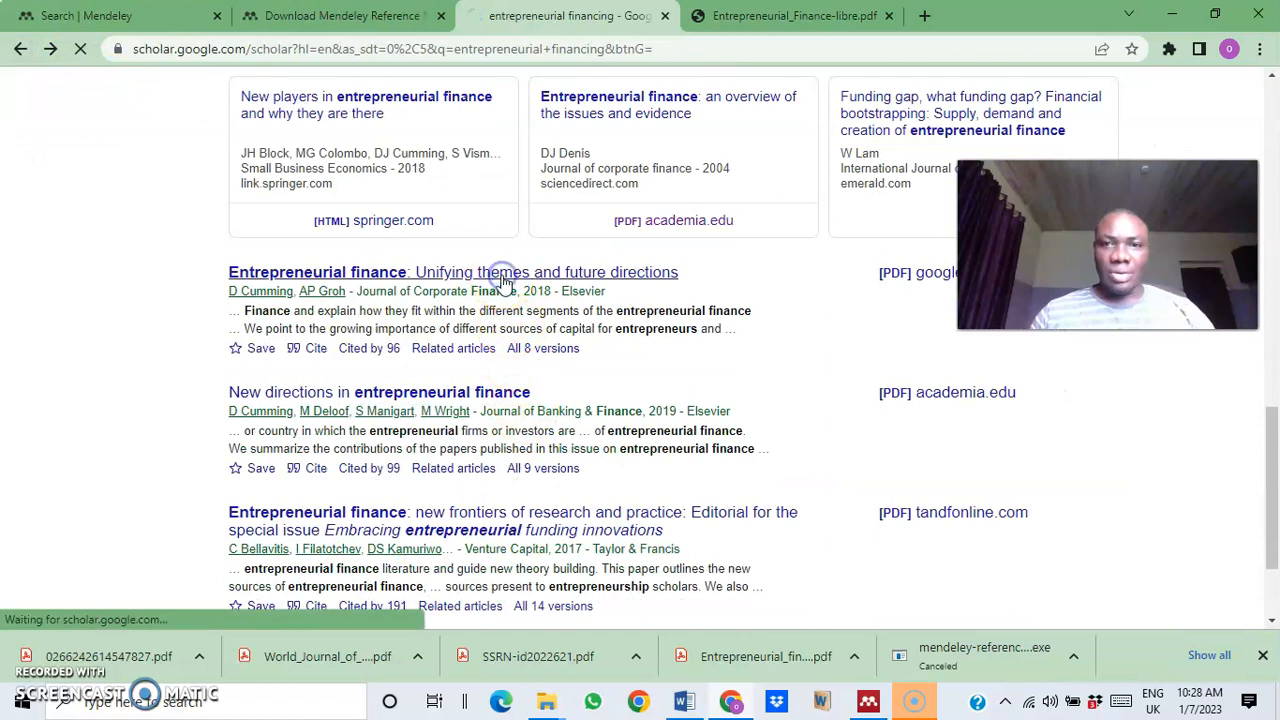
{"action": "left_click", "coordinate": [918, 276]}
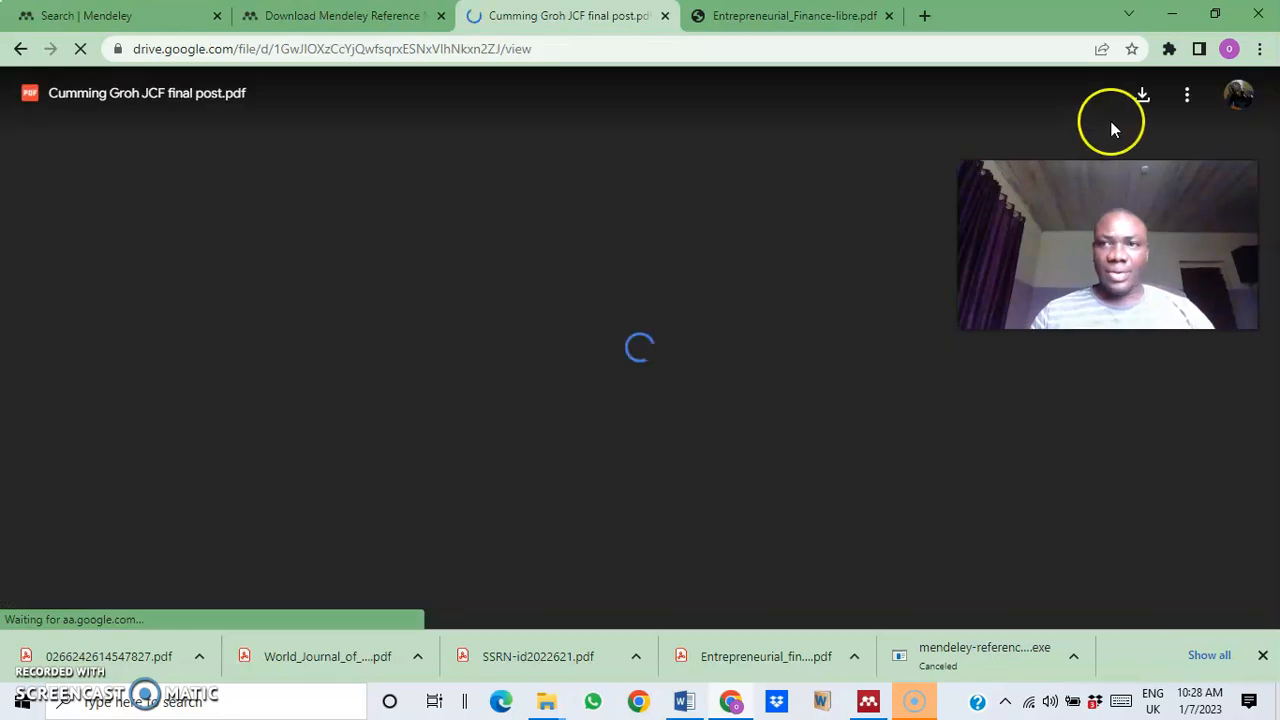
{"action": "left_click", "coordinate": [1142, 100]}
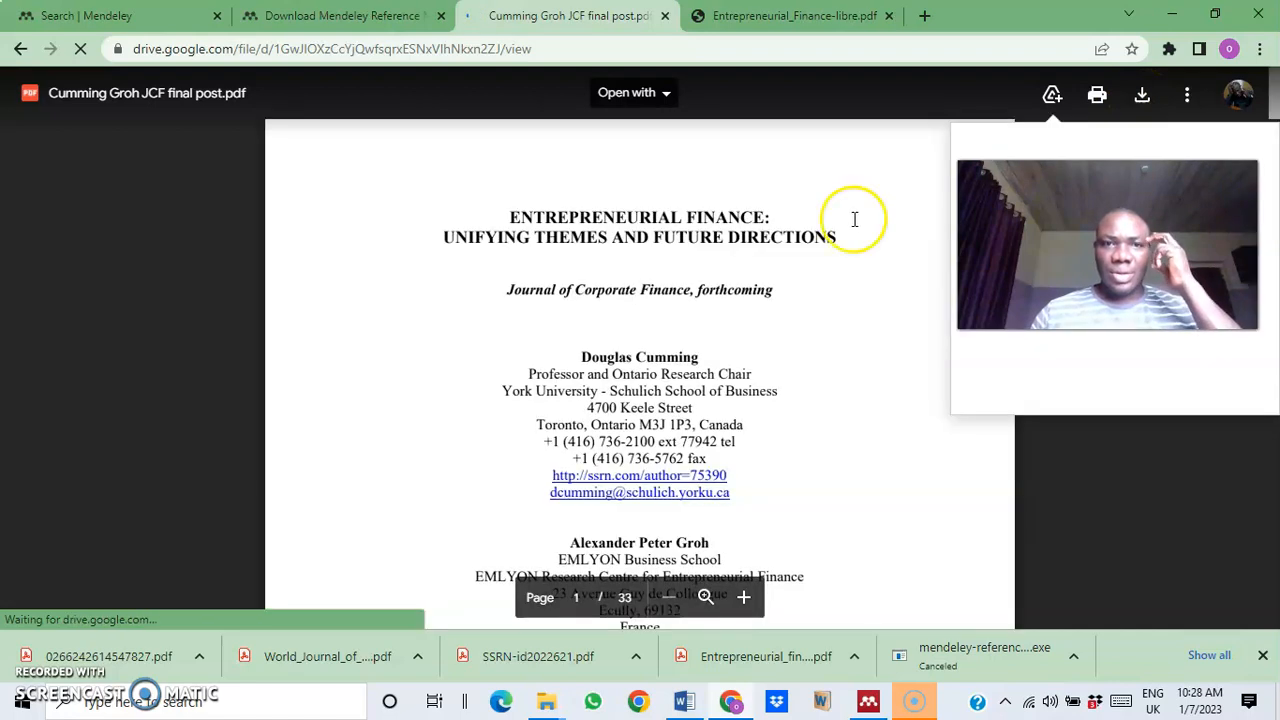
{"action": "left_click", "coordinate": [1142, 97]}
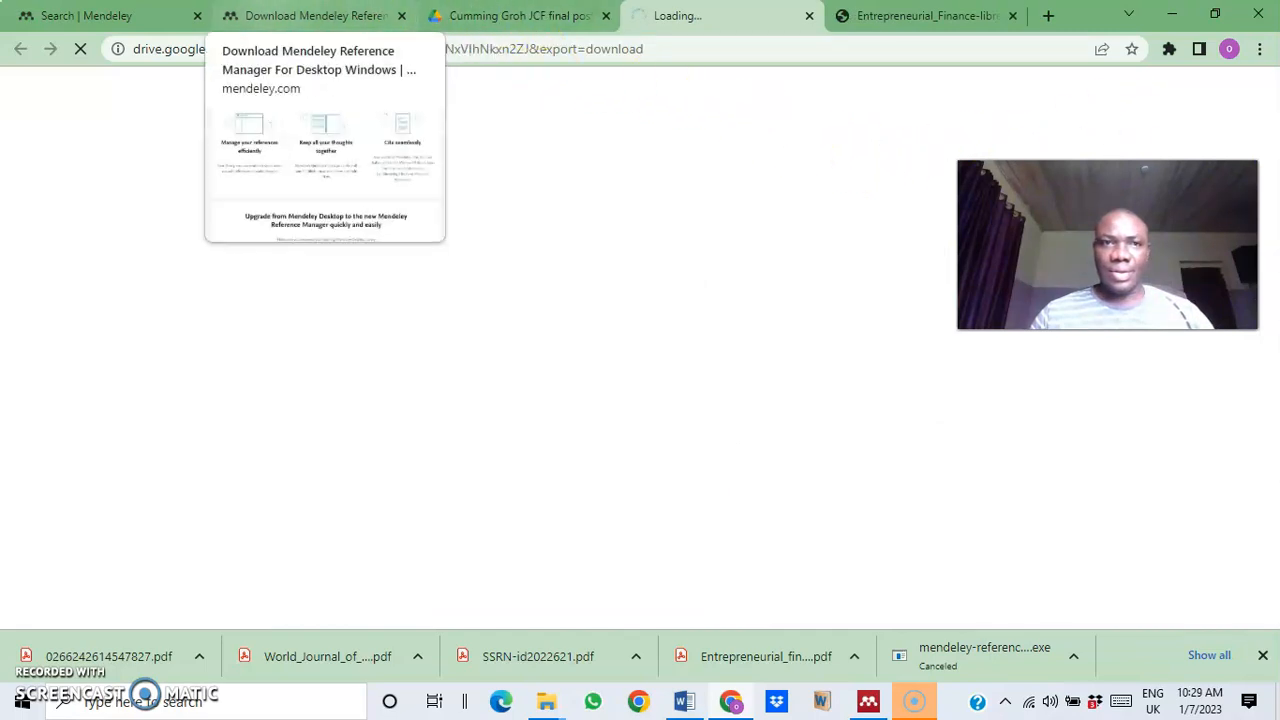
- Return to the Google Scholar results, open the academia.edu PDF of "New directions in entrepreneurial finance" in a new tab and download it
{"action": "left_click", "coordinate": [500, 16]}
{"action": "left_click", "coordinate": [16, 50]}
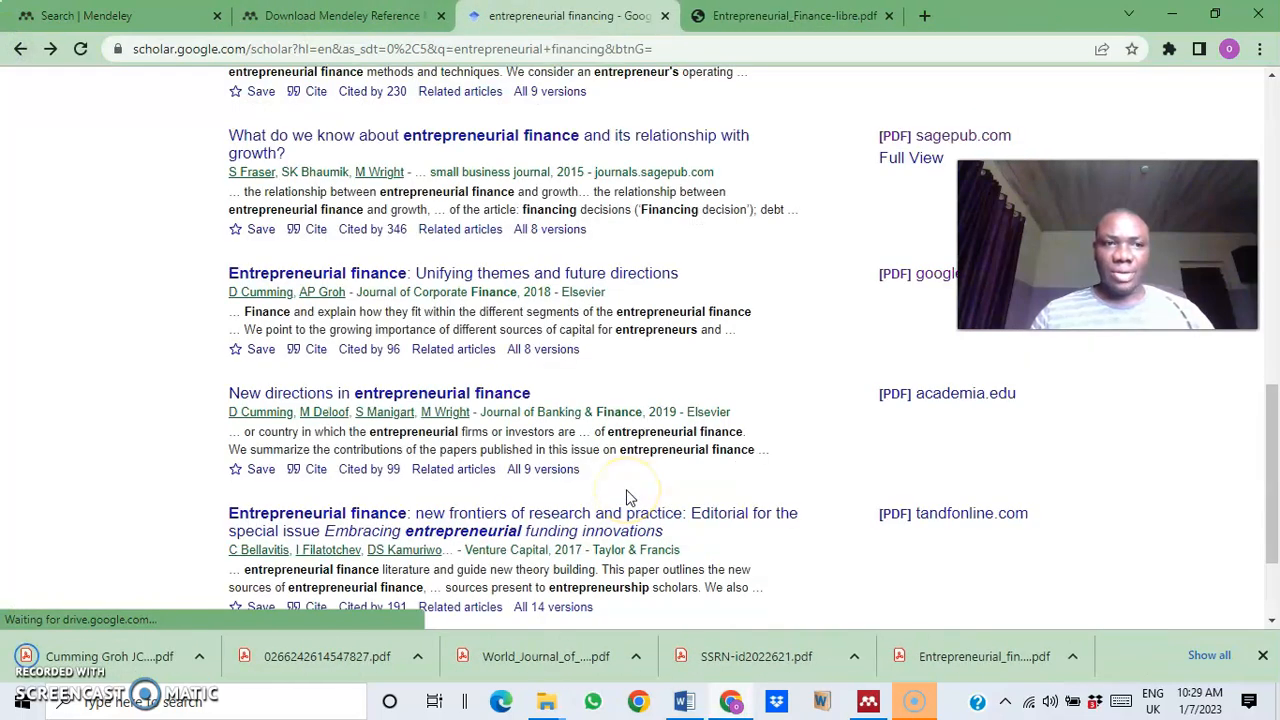
{"action": "scroll", "coordinate": [925, 532], "scroll_direction": "down", "scroll_amount": 2}
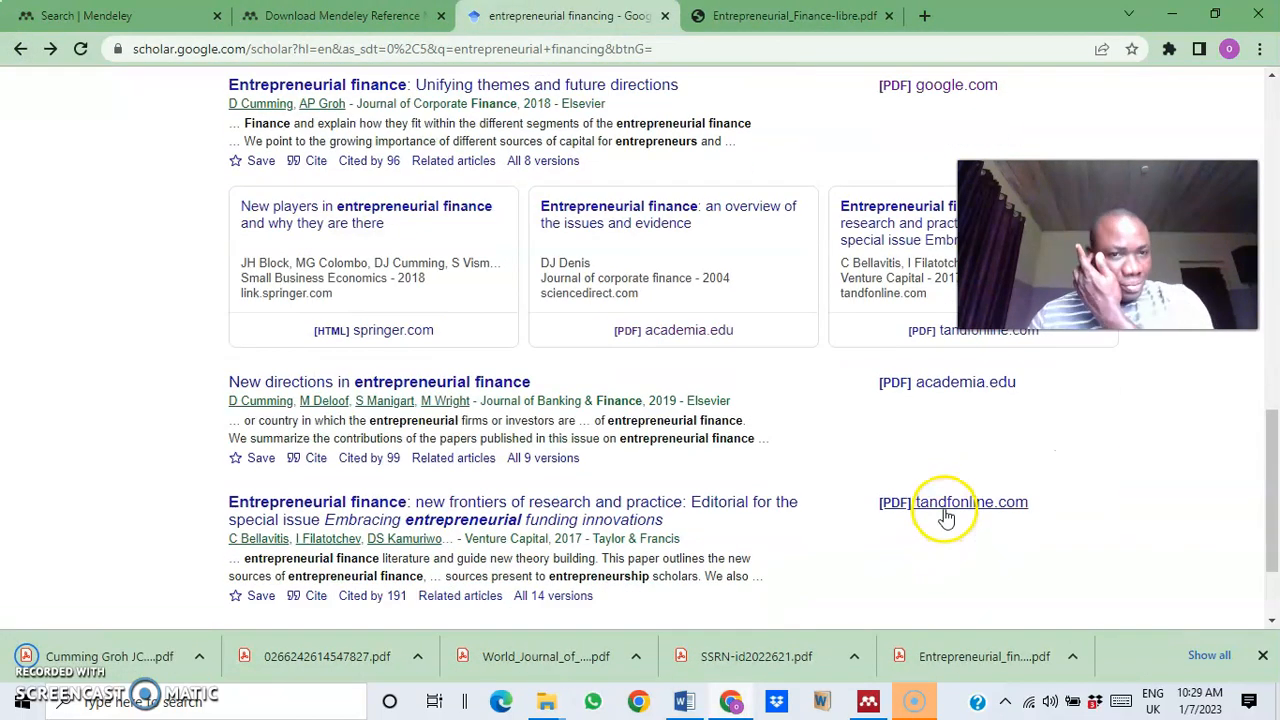
{"action": "right_click", "coordinate": [946, 508]}
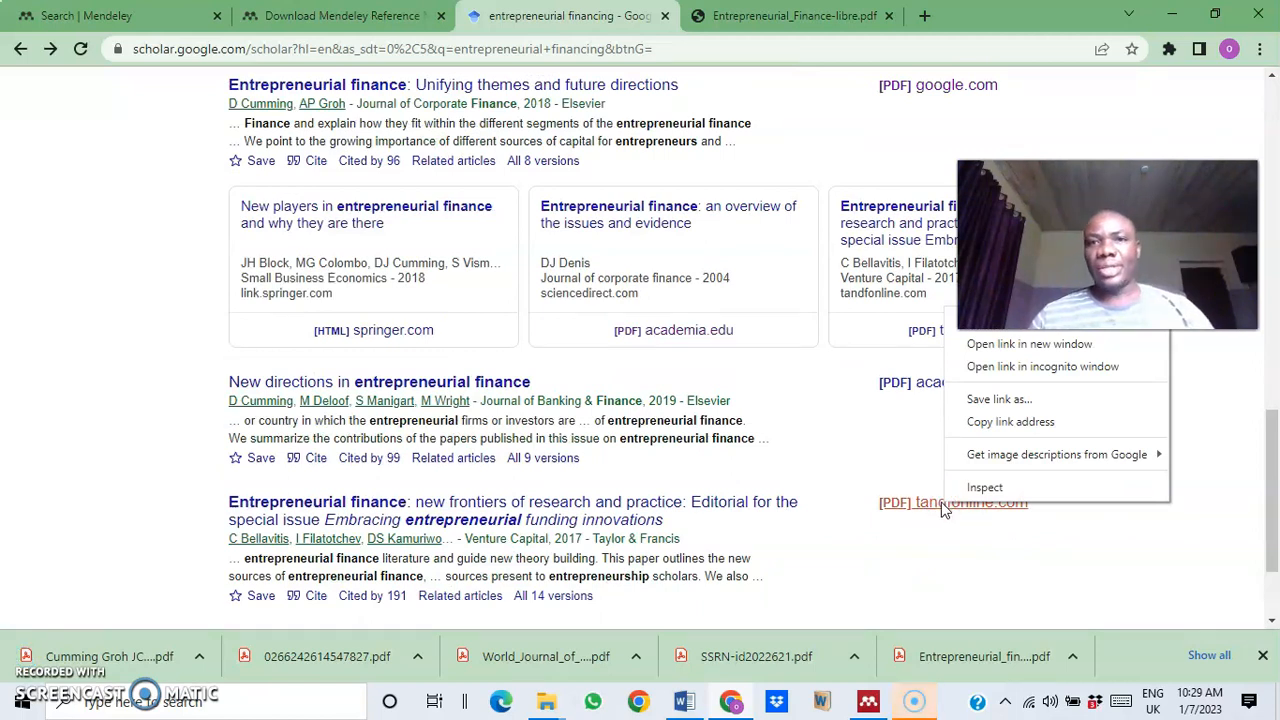
{"action": "left_click", "coordinate": [723, 543]}
{"action": "scroll", "coordinate": [725, 545], "scroll_direction": "down", "scroll_amount": 2}
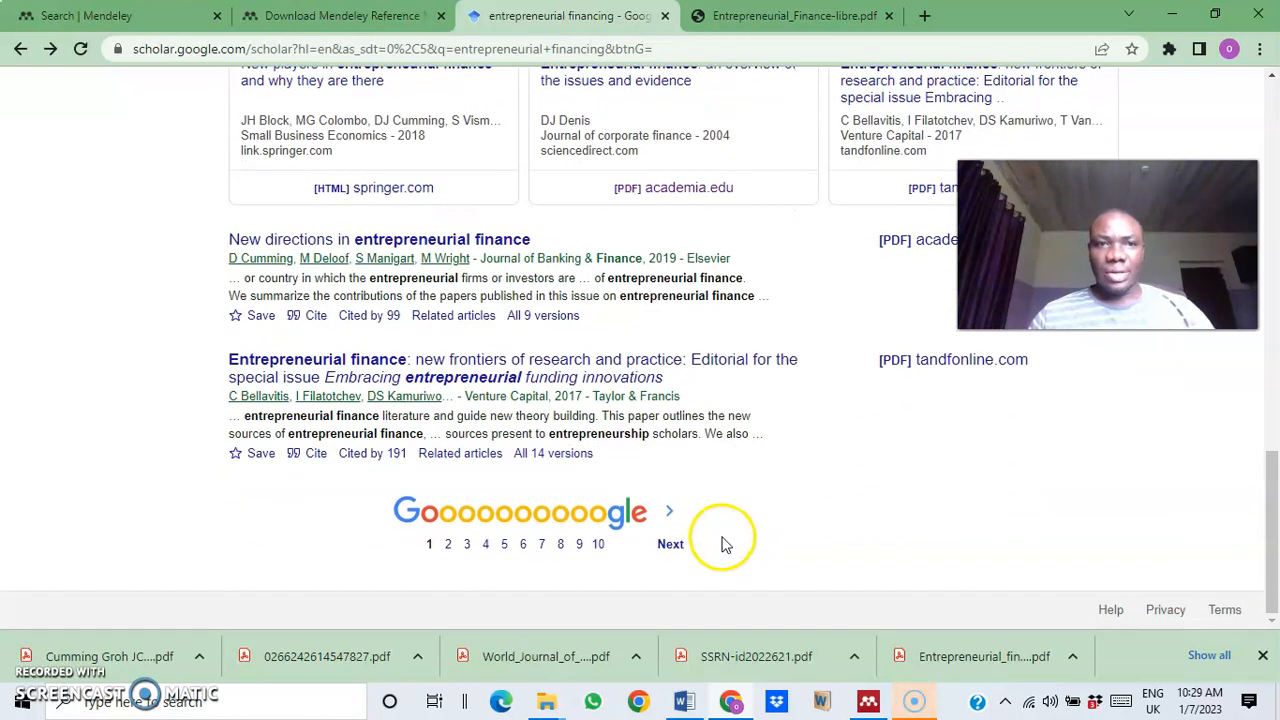
{"action": "right_click", "coordinate": [900, 252]}
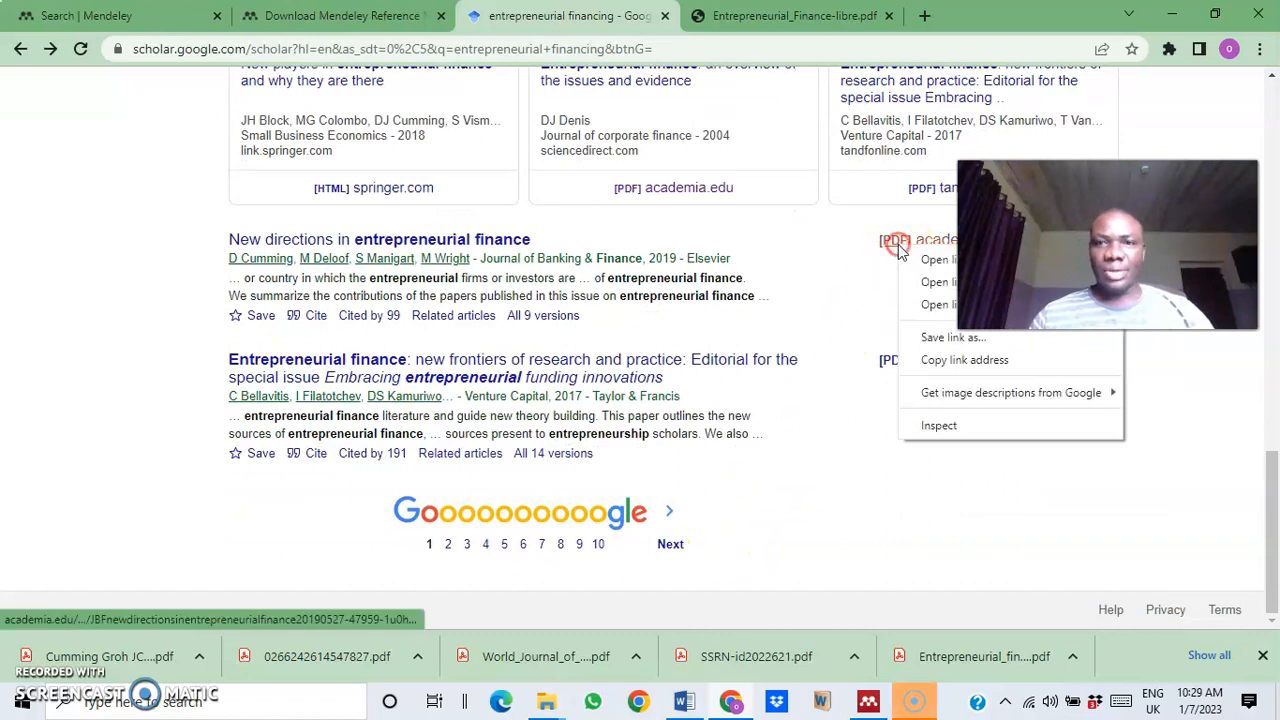
{"action": "left_click", "coordinate": [940, 268]}
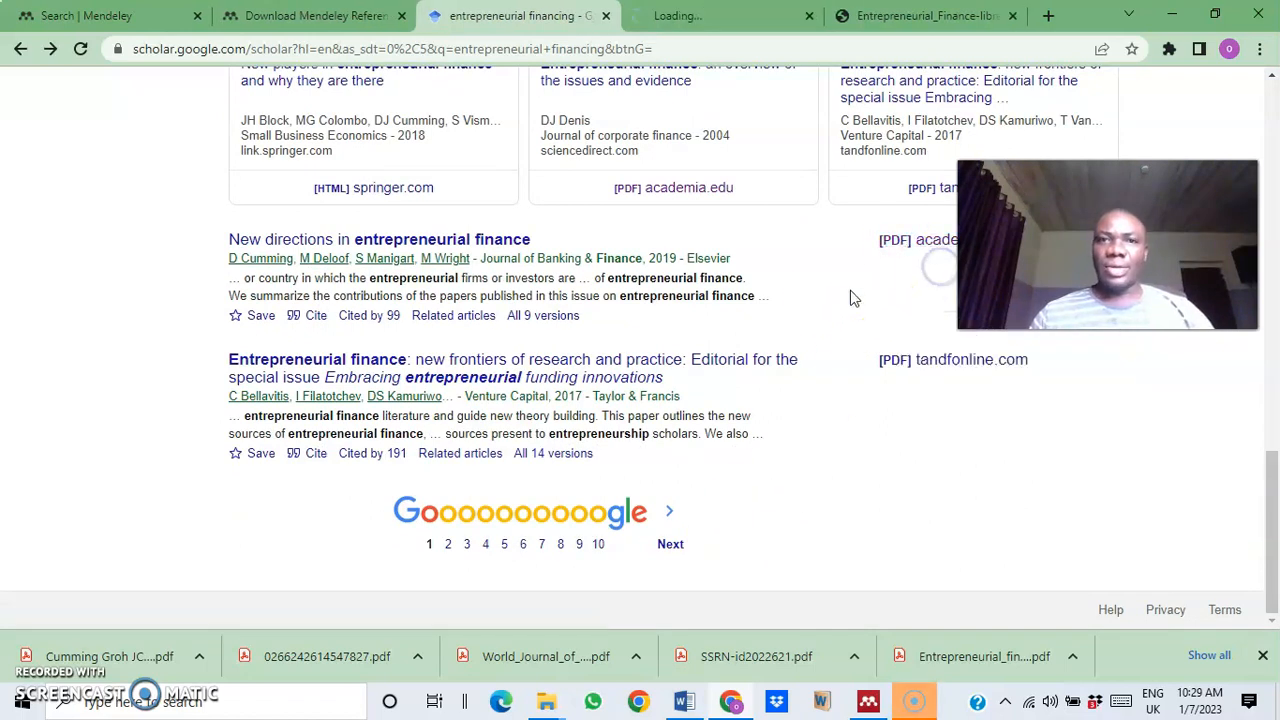
{"action": "left_click", "coordinate": [722, 13]}
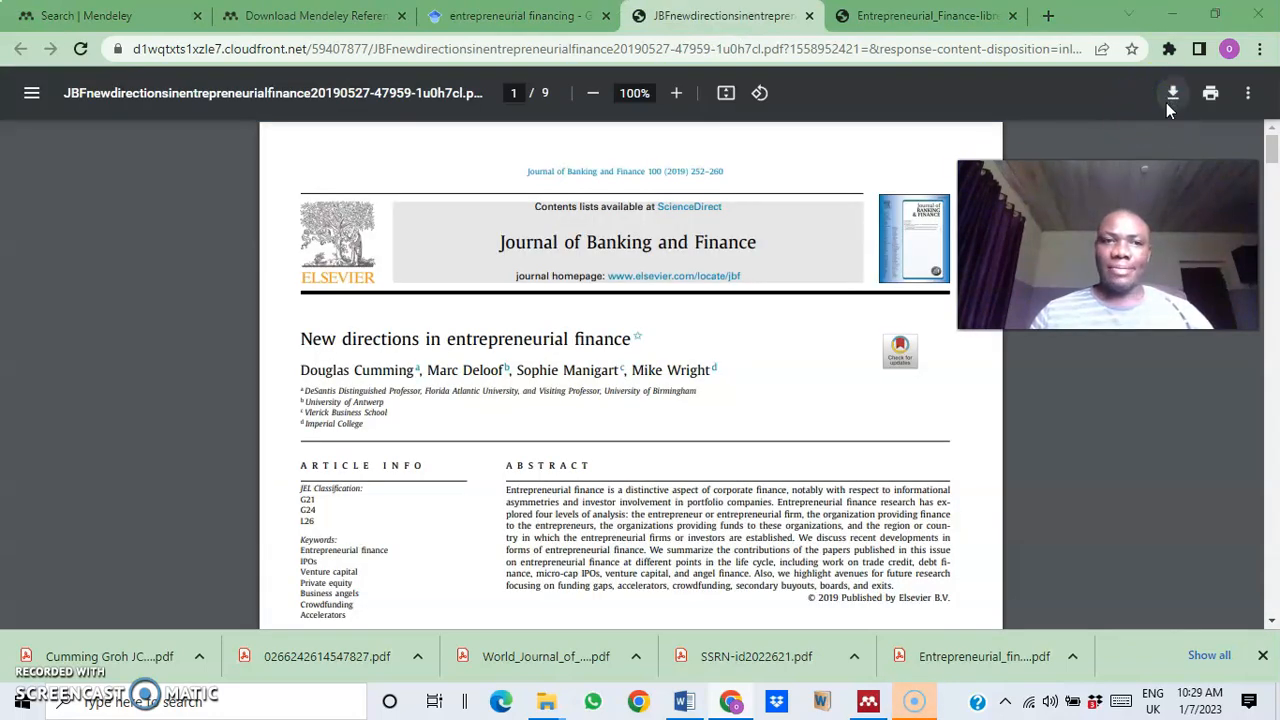
{"action": "left_click", "coordinate": [1170, 96]}
{"action": "left_click", "coordinate": [495, 428]}
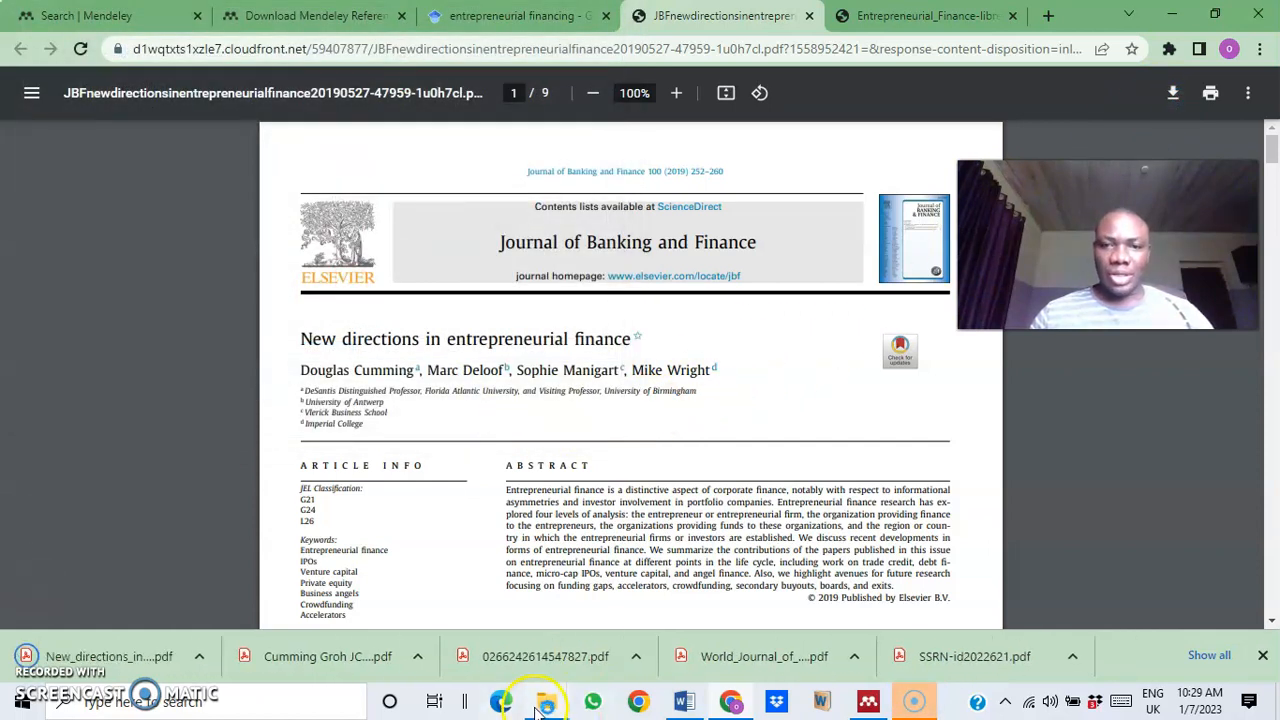
- Switch to the Downloads window in File Explorer and copy the two newest PDFs, downloaded at 10:29 AM
{"action": "mouse_move", "coordinate": [545, 705]}
{"action": "left_click", "coordinate": [493, 637]}
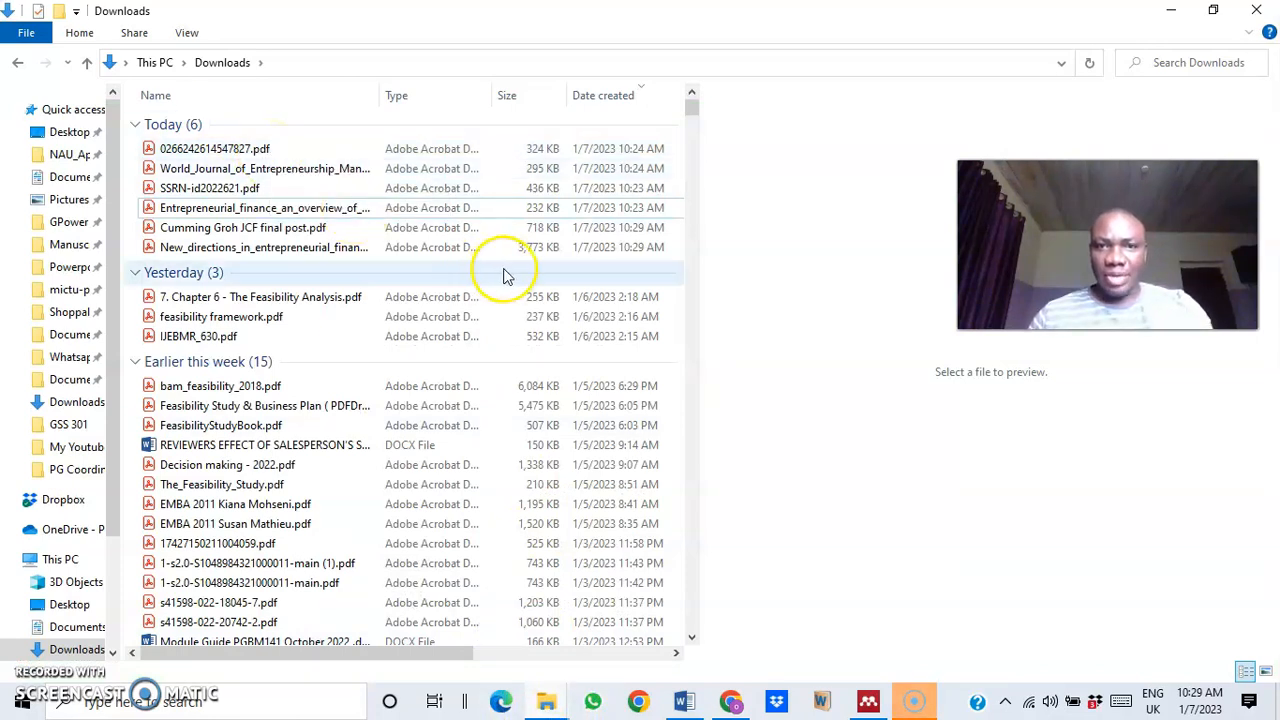
{"action": "left_click", "coordinate": [578, 248]}
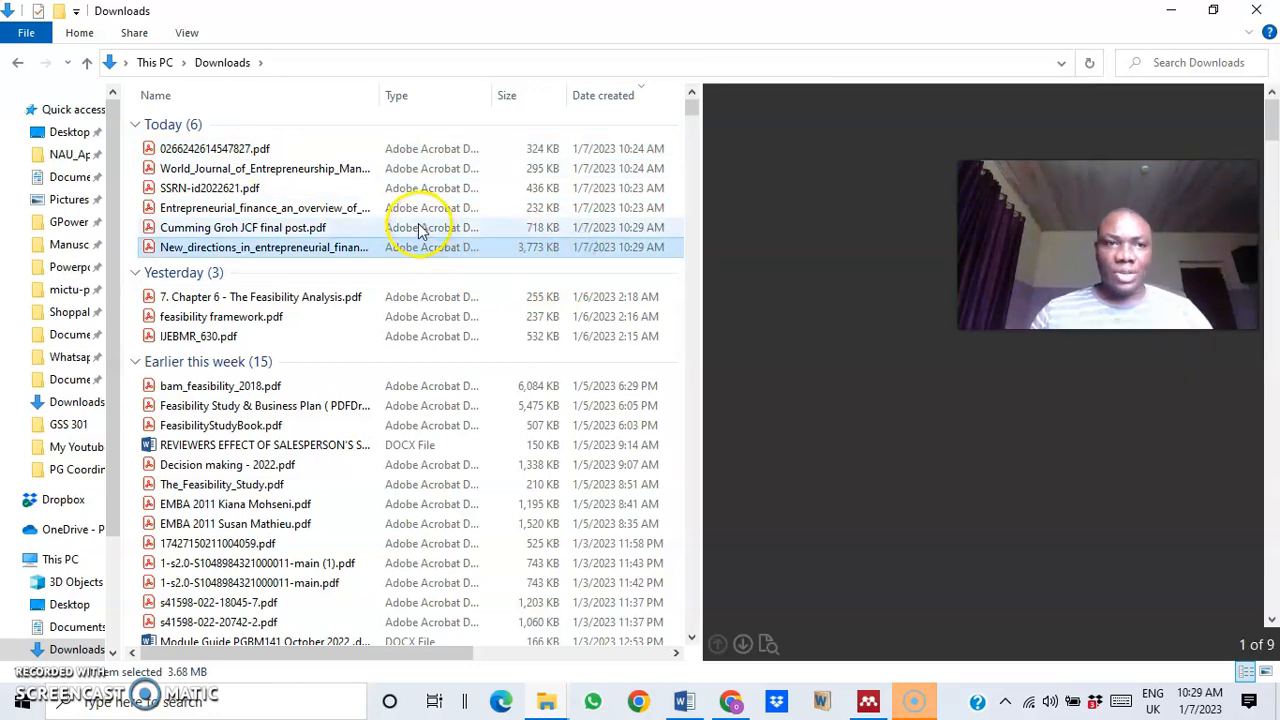
{"action": "left_click", "coordinate": [418, 228], "text": "ctrl"}
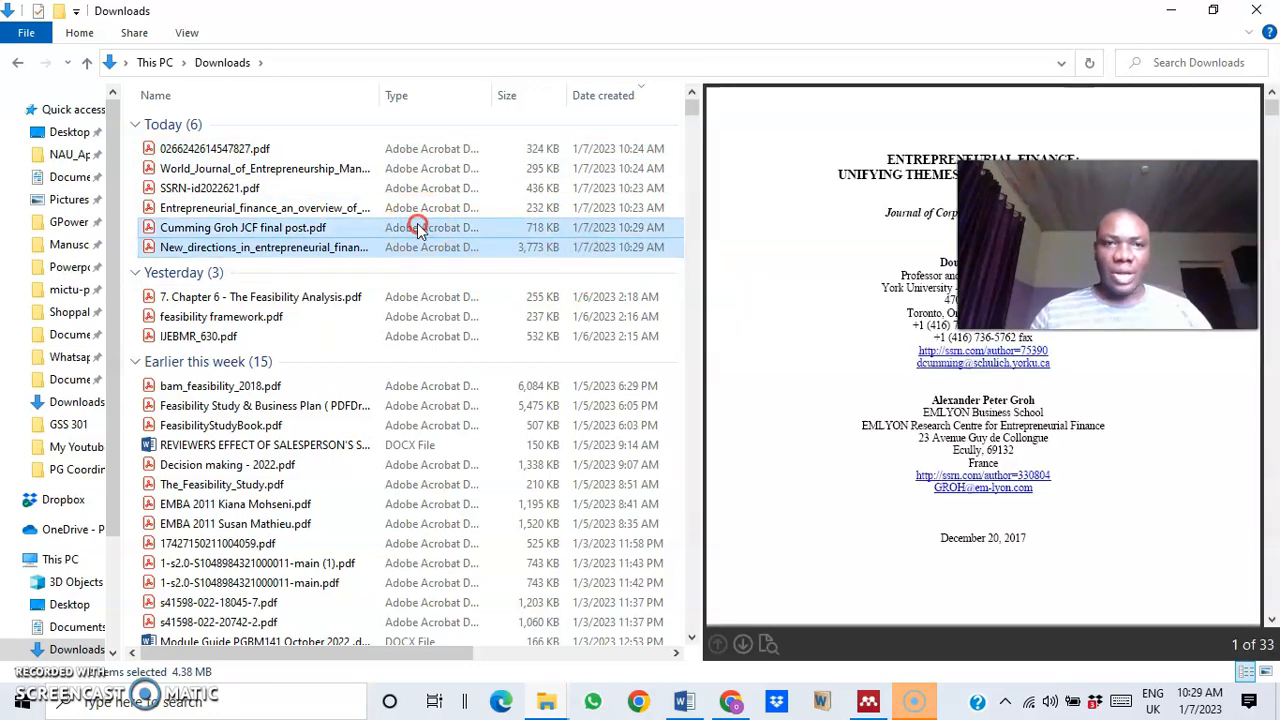
{"action": "right_click", "coordinate": [418, 228]}
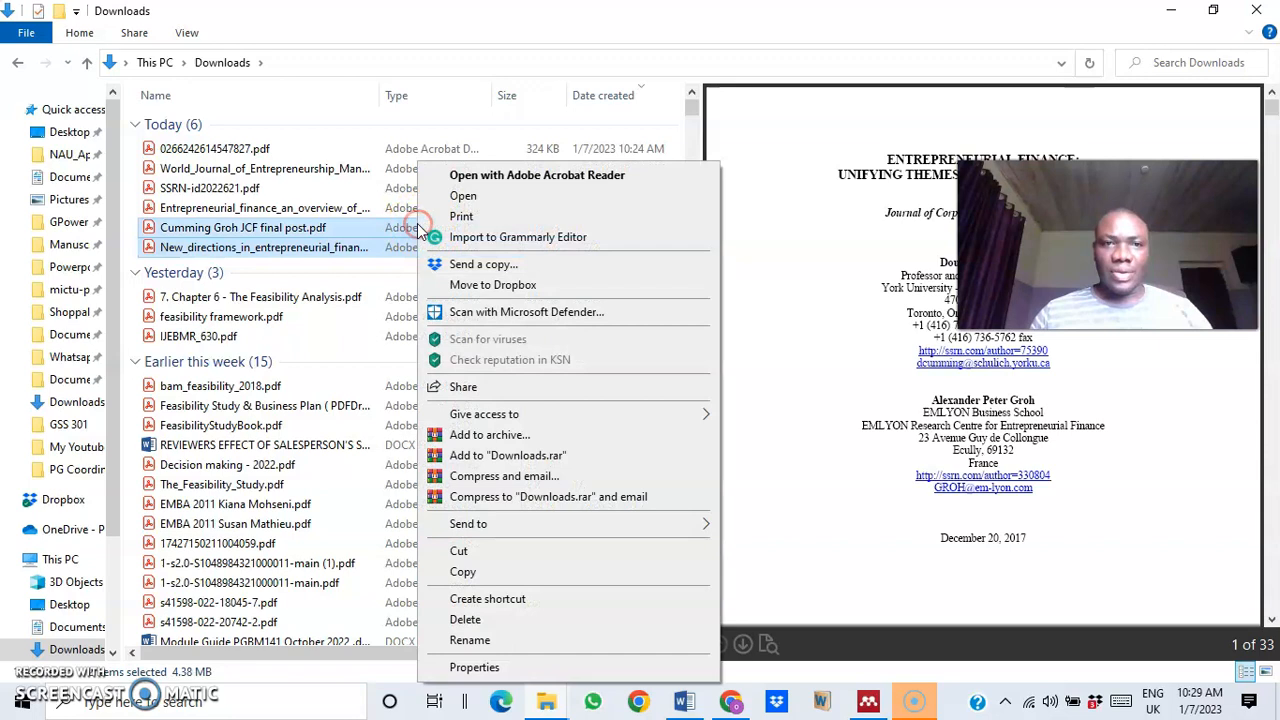
{"action": "left_click", "coordinate": [476, 570]}
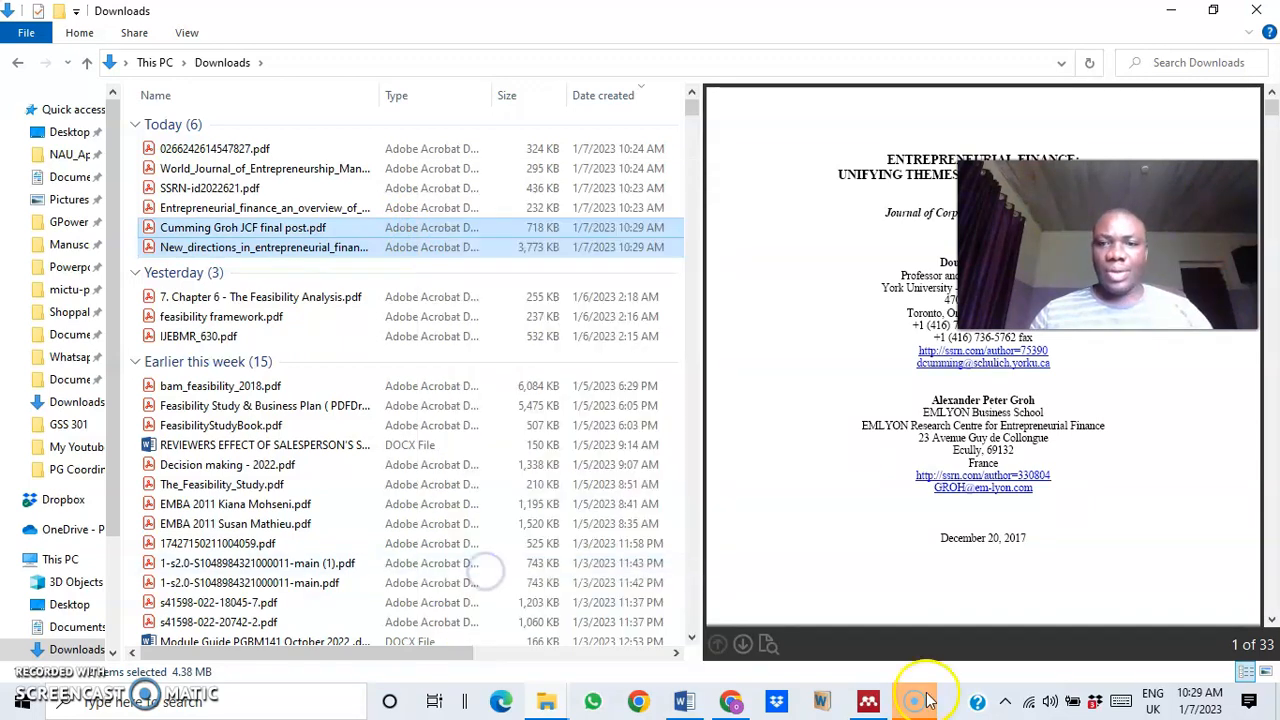
- Switch to Mendeley Desktop and paste the two copied PDFs into the "Entrepreneurial finacing#" document list
{"action": "left_click", "coordinate": [884, 708]}
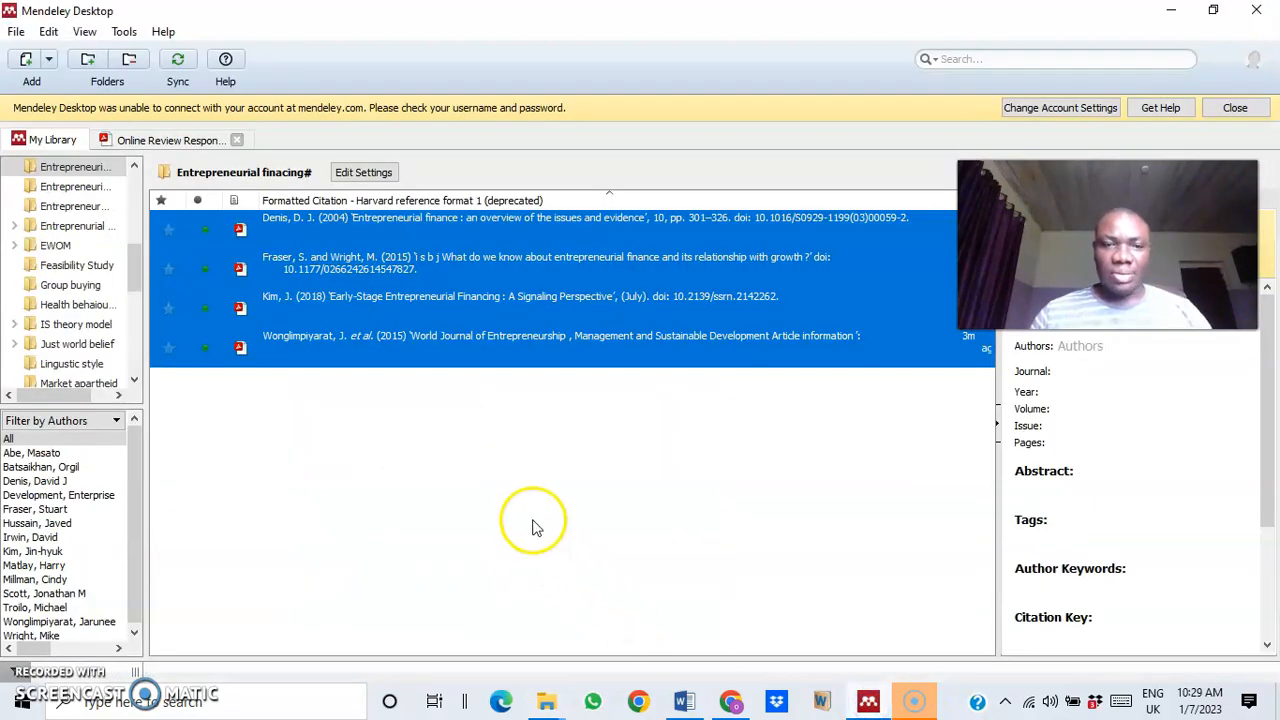
{"action": "right_click", "coordinate": [532, 525]}
{"action": "left_click", "coordinate": [537, 494]}
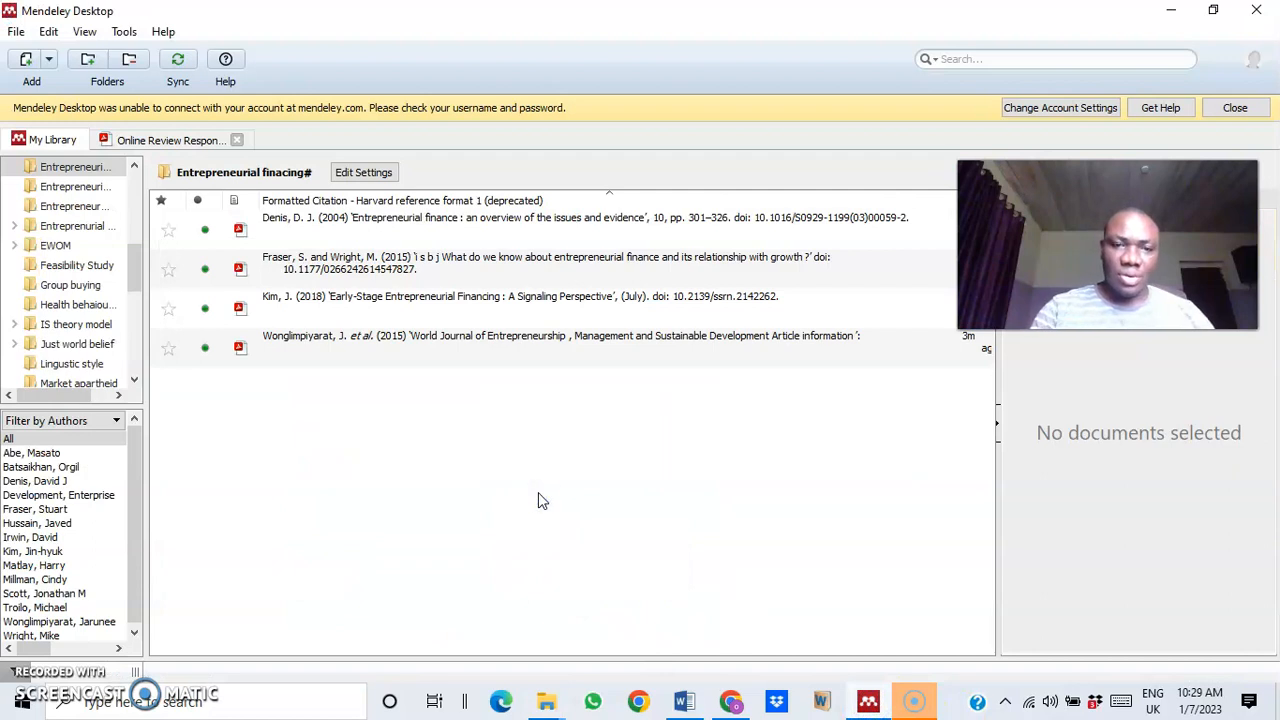
{"action": "key", "text": "ctrl+v"}
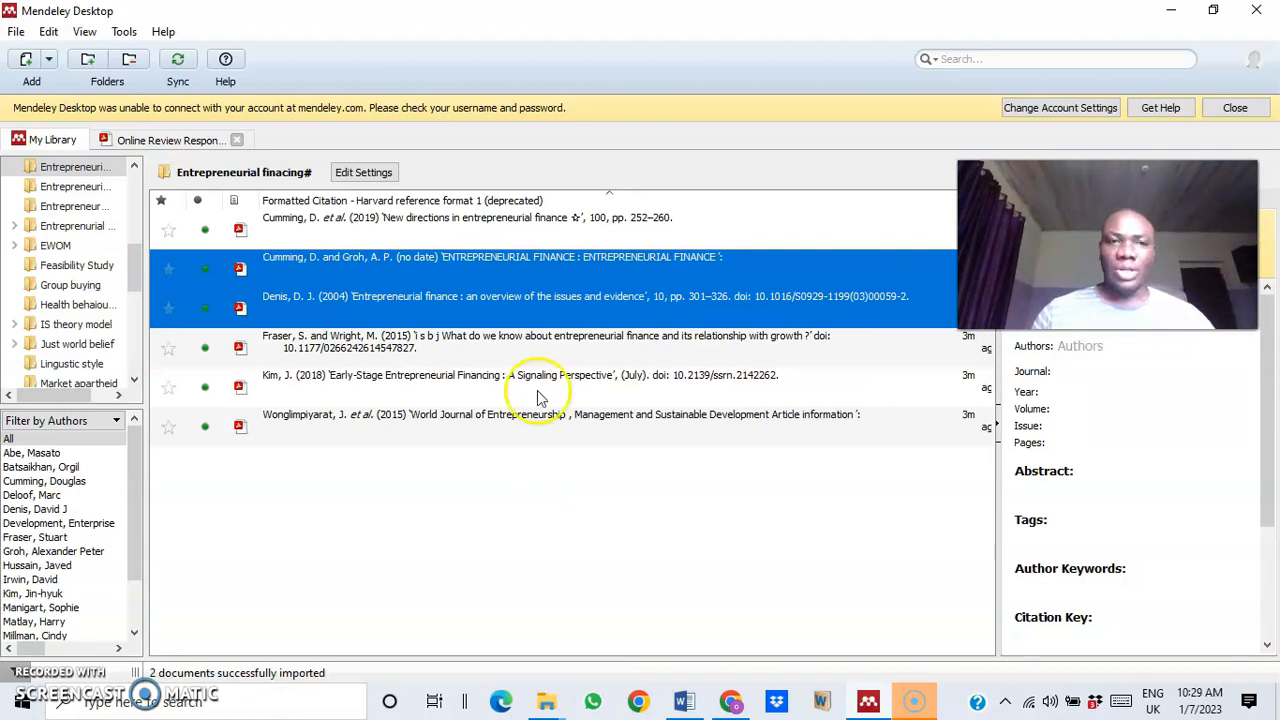
- Open the newly imported "ENTREPRENEURIAL FINANCE" paper to view its first page, and return to My Library
{"action": "left_click", "coordinate": [438, 260]}
{"action": "double_click", "coordinate": [438, 260]}
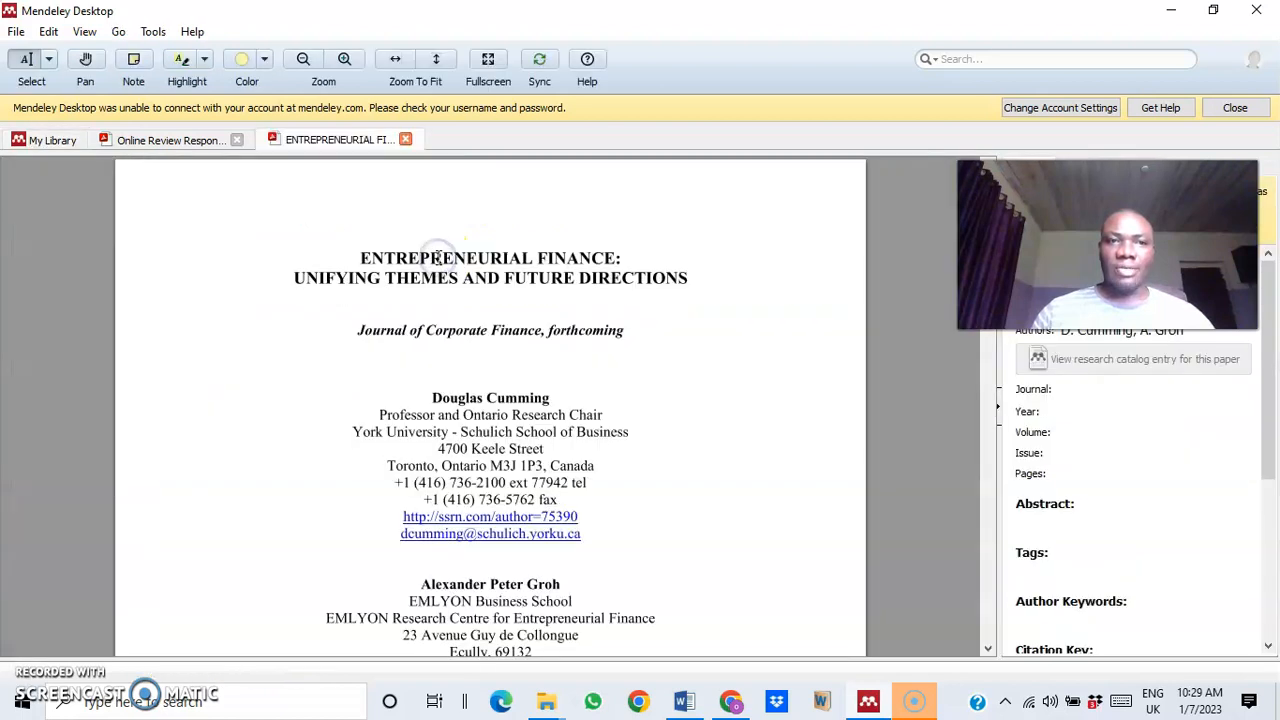
{"action": "scroll", "coordinate": [505, 330], "scroll_direction": "down", "scroll_amount": 1}
{"action": "scroll", "coordinate": [500, 340], "scroll_direction": "up", "scroll_amount": 1}
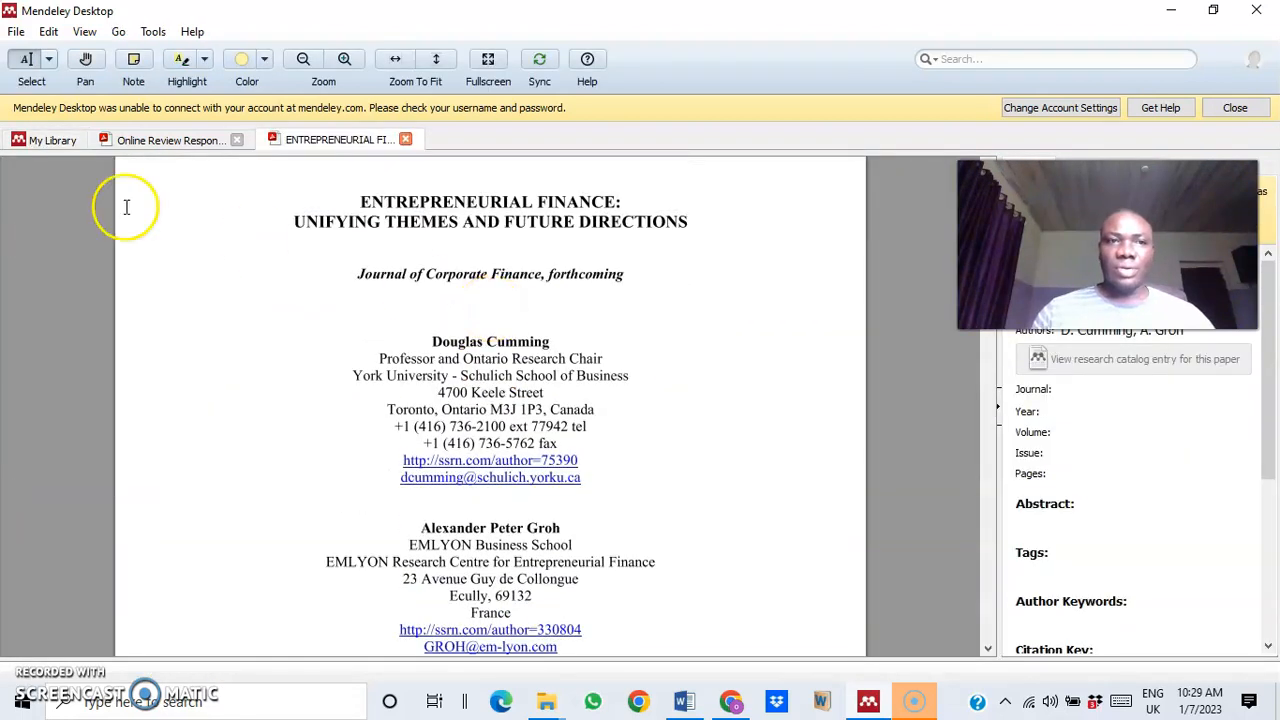
{"action": "left_click", "coordinate": [45, 140]}
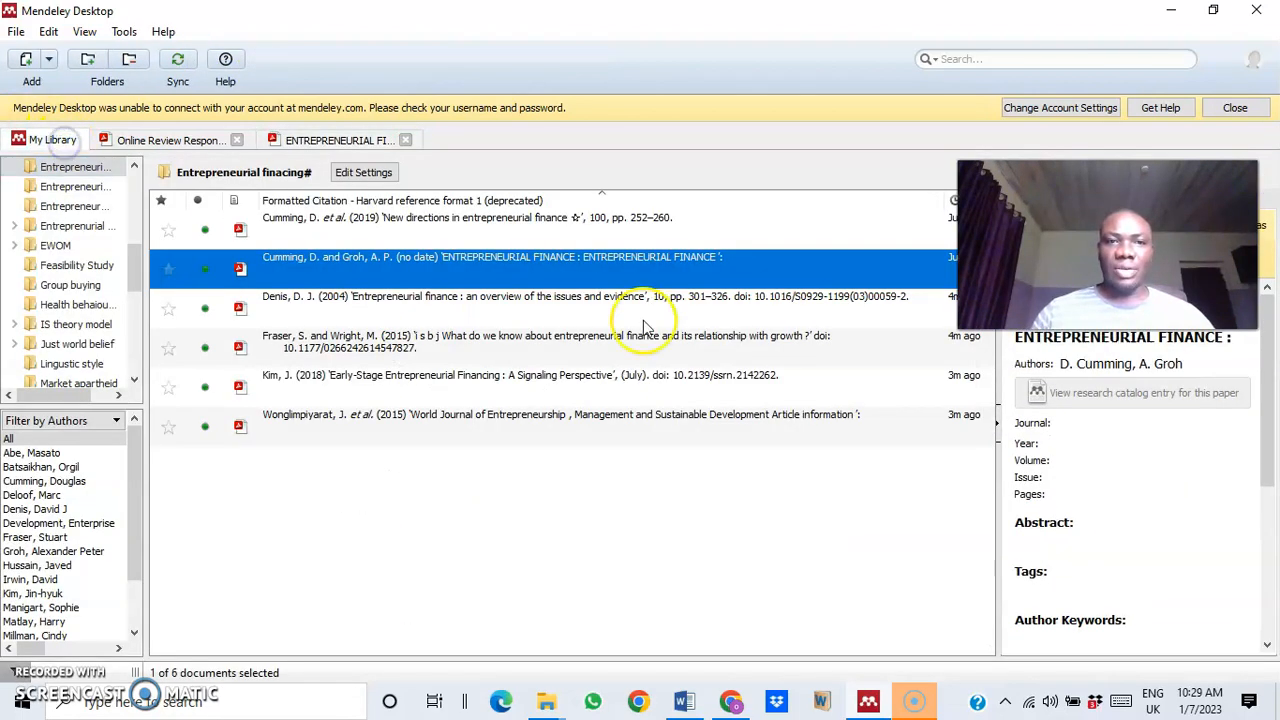
- Open the 2004 article "Entrepreneurial finance: an overview of the issues and evidence", skim its first page, and return to My Library
{"action": "double_click", "coordinate": [500, 320]}
{"action": "scroll", "coordinate": [774, 420], "scroll_direction": "down", "scroll_amount": 2}
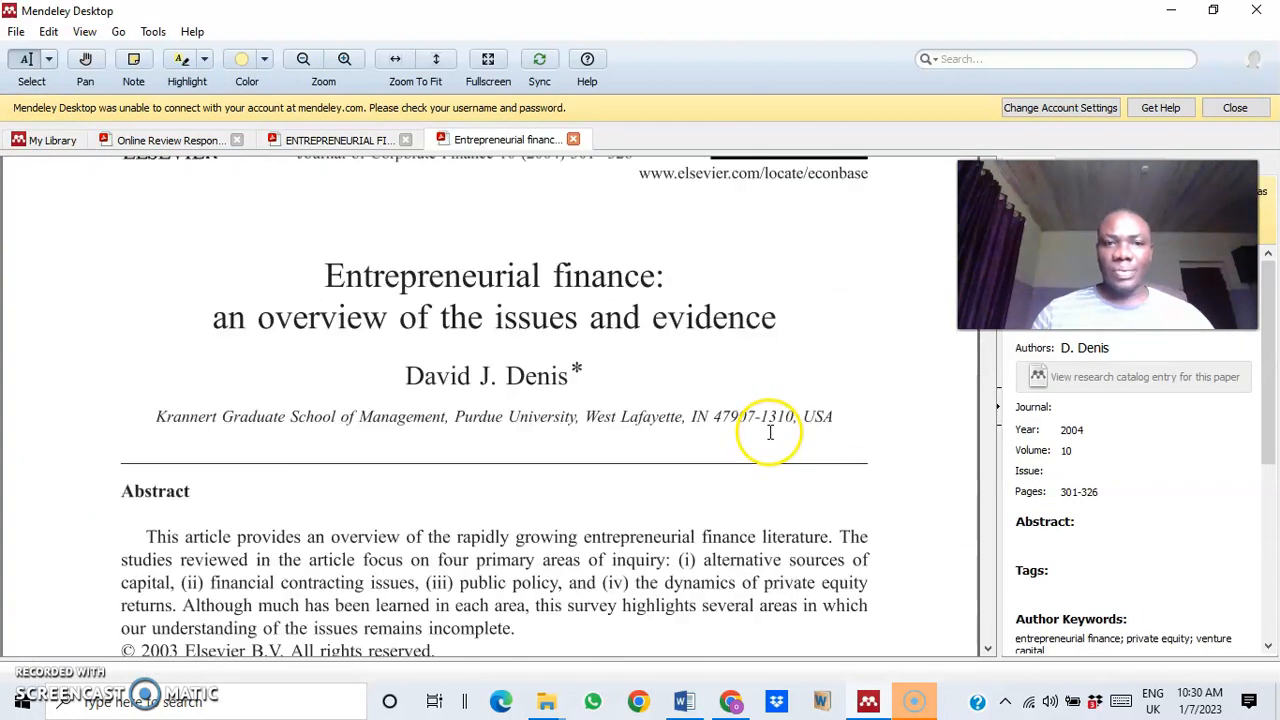
{"action": "scroll", "coordinate": [766, 428], "scroll_direction": "up", "scroll_amount": 2}
{"action": "left_click", "coordinate": [72, 140]}
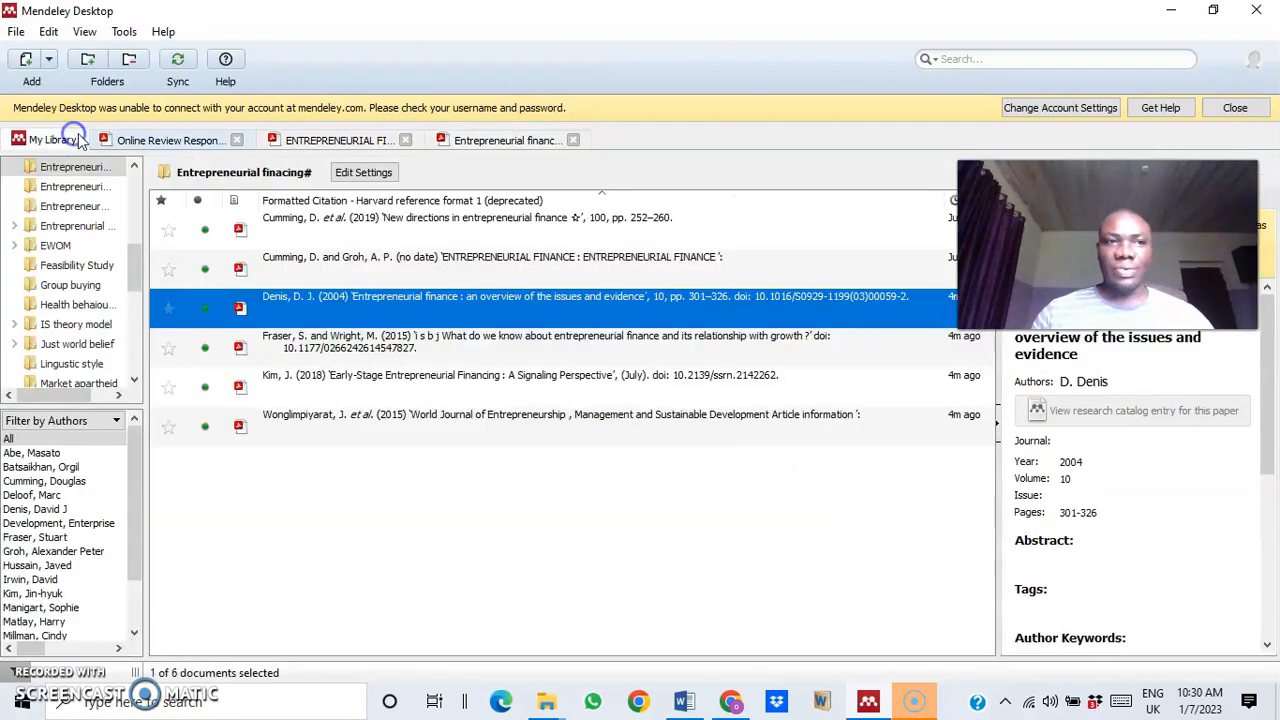
- Open the 2015 article "What do we know about entrepreneurial finance and its relationship with growth?" and skim its opening pages
{"action": "double_click", "coordinate": [440, 340]}
{"action": "scroll", "coordinate": [438, 350], "scroll_direction": "down", "scroll_amount": 3}
{"action": "scroll", "coordinate": [438, 350], "scroll_direction": "up", "scroll_amount": 3}
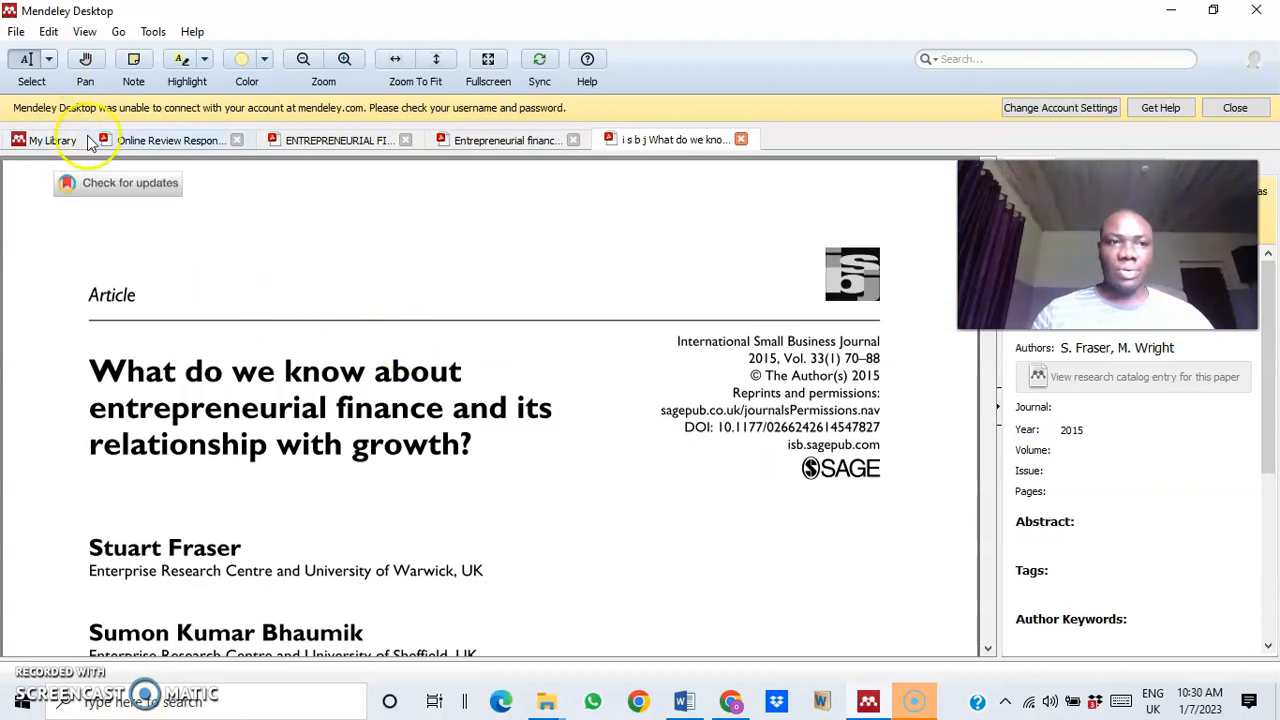
{"action": "scroll", "coordinate": [349, 393], "scroll_direction": "down", "scroll_amount": 3}
{"action": "scroll", "coordinate": [349, 393], "scroll_direction": "up", "scroll_amount": 3}
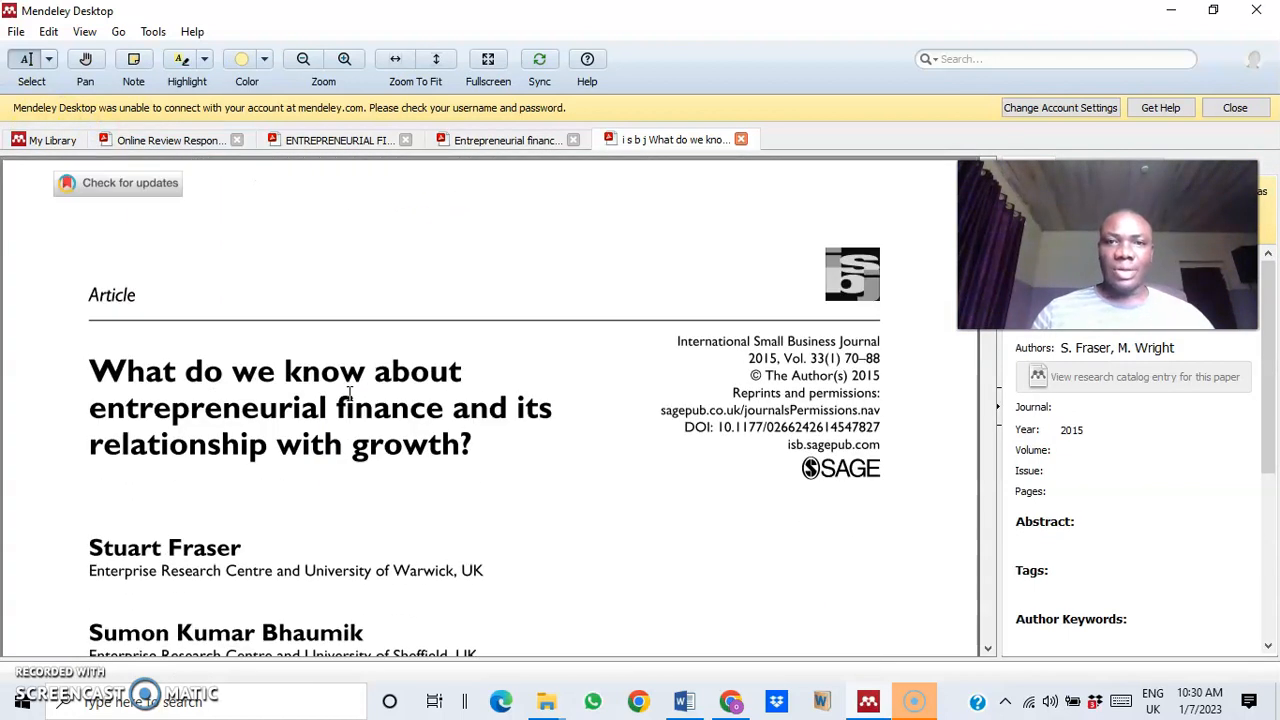
{"action": "left_click", "coordinate": [919, 706]}
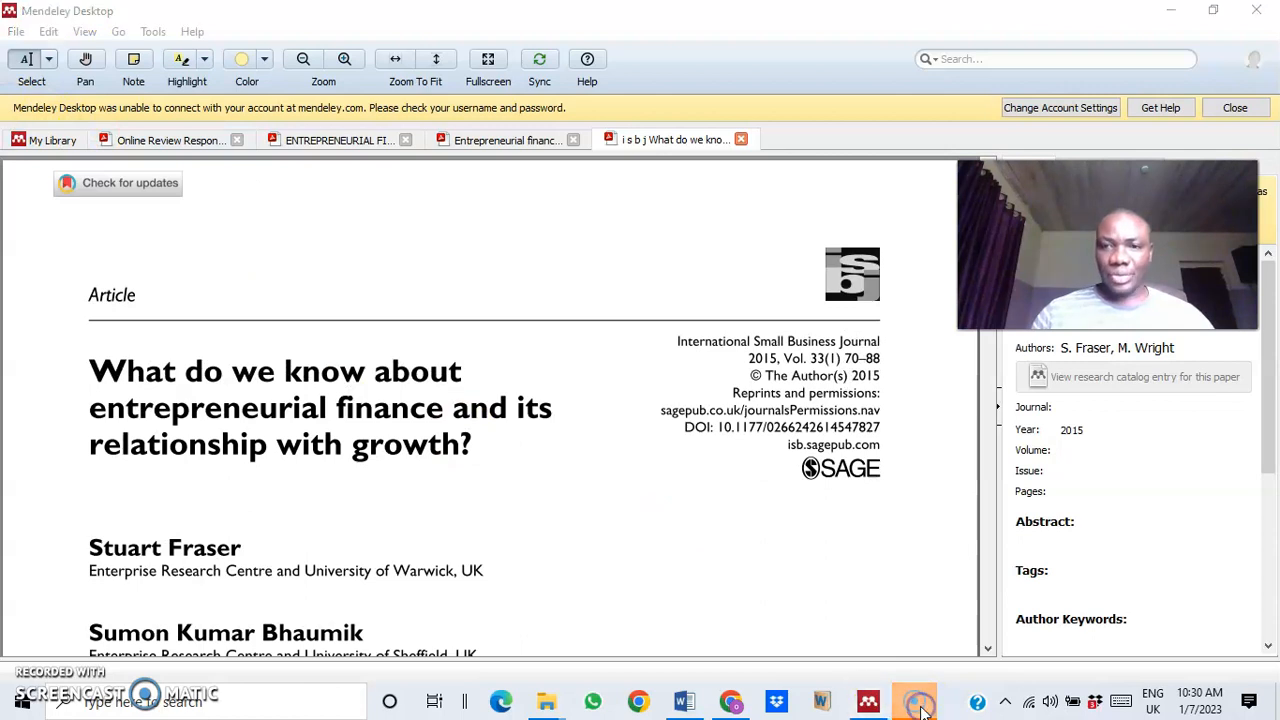